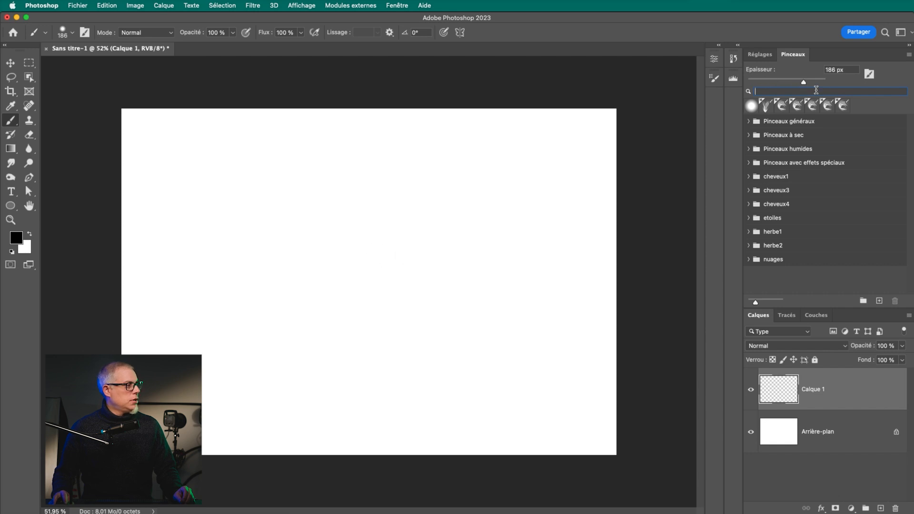
Step: Paint a thick black curved stroke on Calque 1 with the Arrondi net brush at 255 px
click(871, 75)
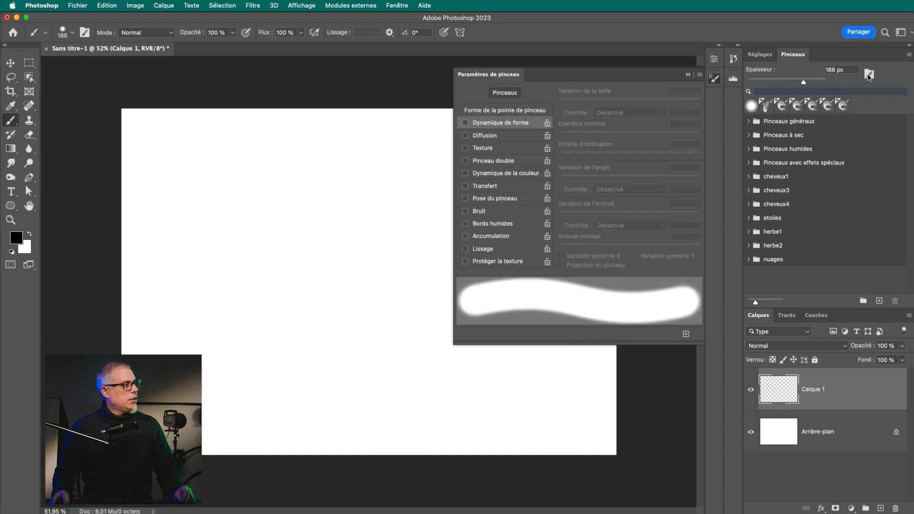
click(870, 75)
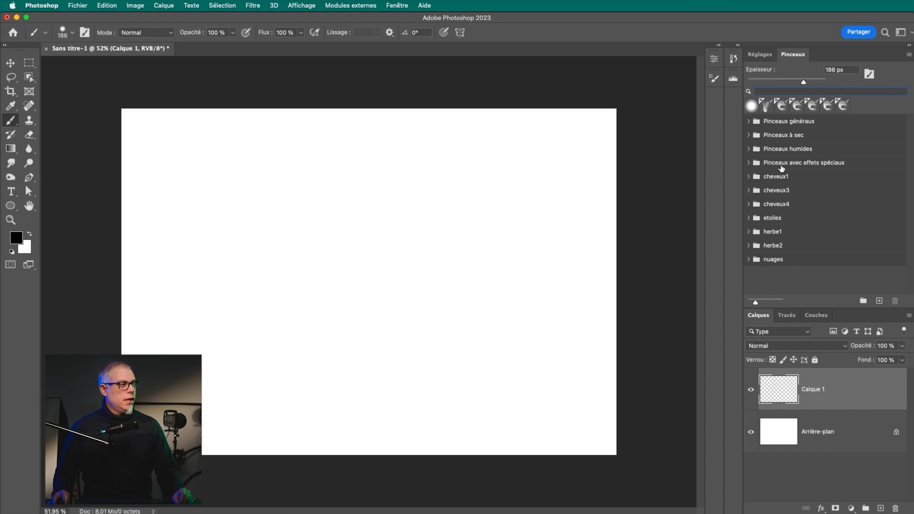
click(749, 122)
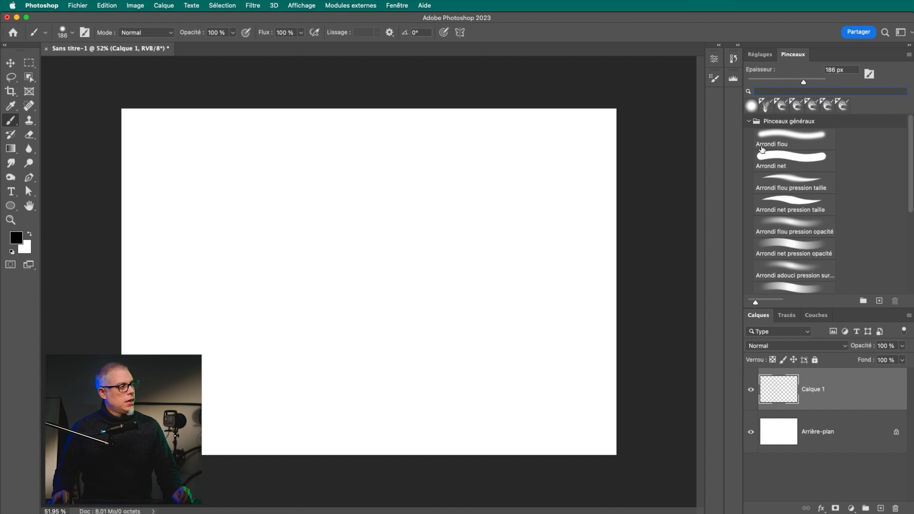
click(789, 160)
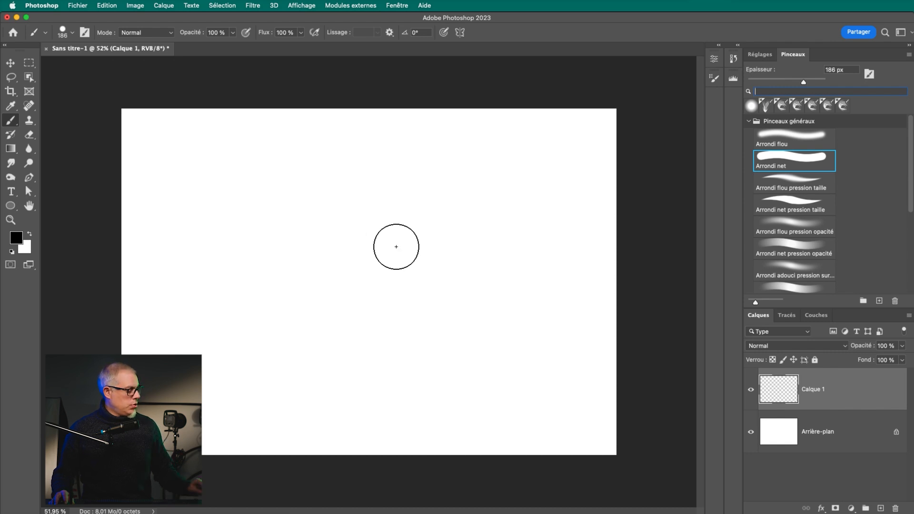
mouse_move(375, 242)
mouse_down()
mouse_move(367, 241)
mouse_move(530, 254)
mouse_move(483, 249)
mouse_move(435, 259)
mouse_move(559, 237)
mouse_move(478, 255)
mouse_move(513, 239)
mouse_move(495, 252)
mouse_move(500, 19)
mouse_move(516, 333)
mouse_move(481, 340)
mouse_up()
mouse_move(338, 285)
mouse_down()
mouse_move(333, 231)
mouse_move(465, 359)
mouse_up()
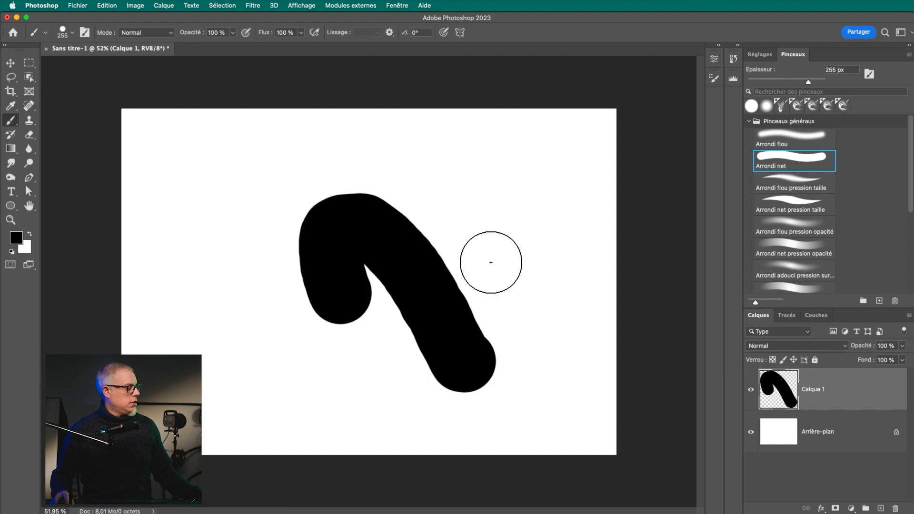
Step: Enlarge the brush to 684 px with soft edges, paint a broad diagonal stroke across the canvas, and clear Calque 1
mouse_move(489, 260)
mouse_down()
mouse_move(546, 266)
mouse_move(536, 258)
mouse_up()
mouse_move(543, 164)
mouse_down()
mouse_move(505, 212)
mouse_move(362, 276)
mouse_move(279, 334)
mouse_up()
key(BackSpace)
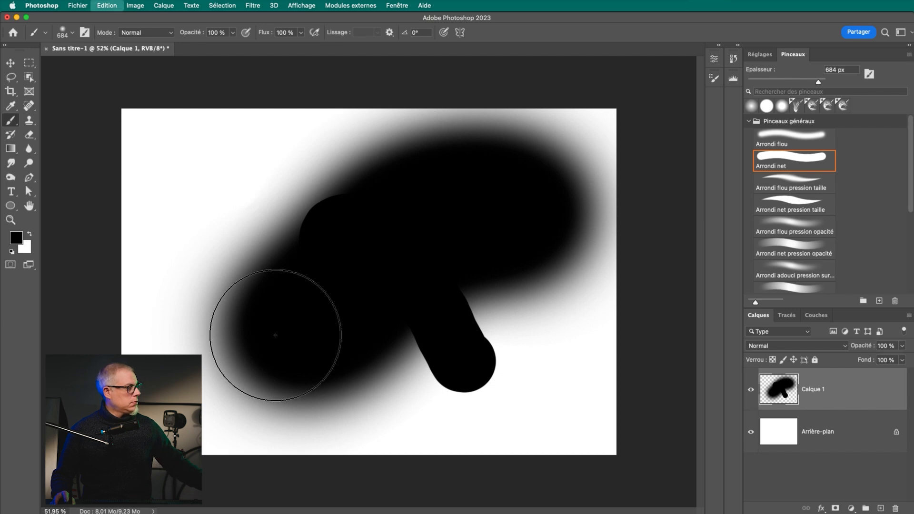
Step: Stamp separate test clouds on the canvas with the nuage 1 brush at 239 px and smaller, and undo them
drag(435, 310, 423, 312)
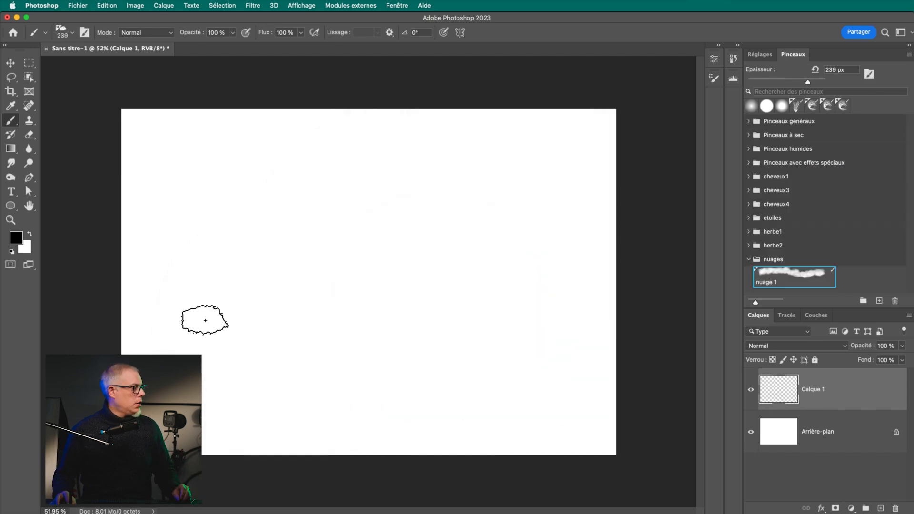
click(201, 318)
click(289, 246)
mouse_move(349, 366)
mouse_down()
mouse_move(316, 313)
mouse_move(424, 320)
mouse_up()
key(super+z)
key(super+z)
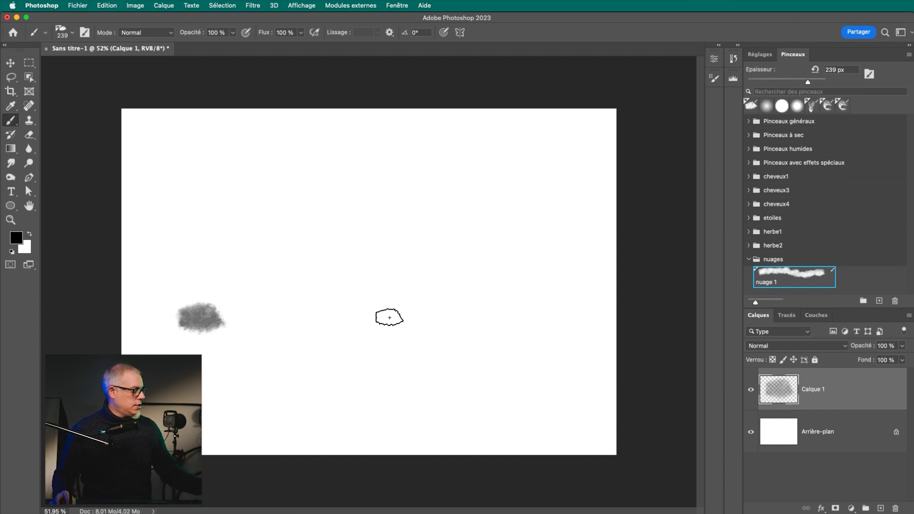
key(super+z)
Step: Enlarge the nuage 1 brush to 556 px, paint clouds across the middle of the canvas, and undo the stroke
right_click(239, 277)
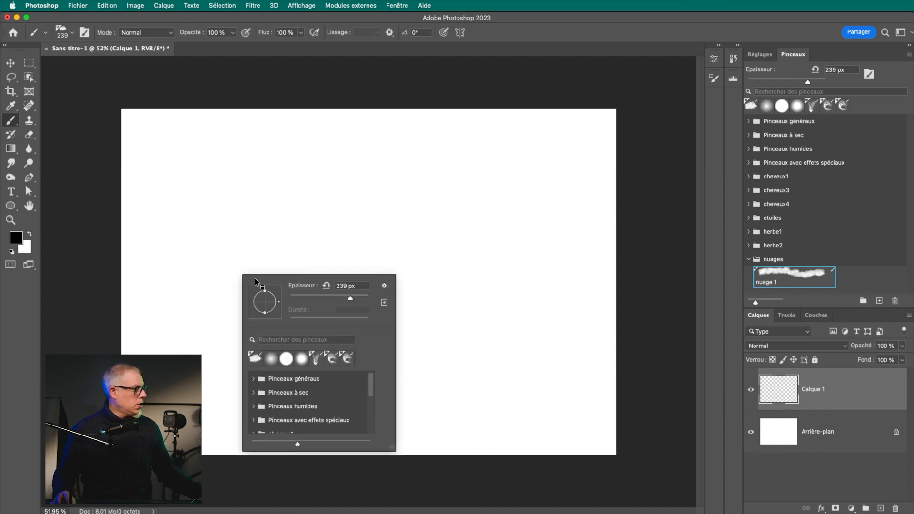
drag(208, 226, 247, 226)
mouse_move(183, 279)
mouse_down()
mouse_move(351, 296)
mouse_move(468, 295)
mouse_up()
key(super+z)
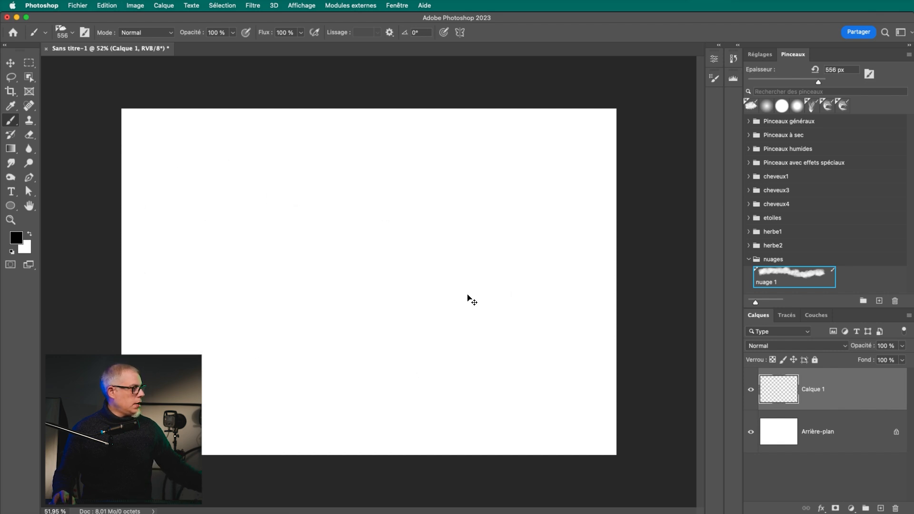
Step: Paint a wide band of black grass across the canvas with the Herbe 2 brush at 380 px
click(751, 259)
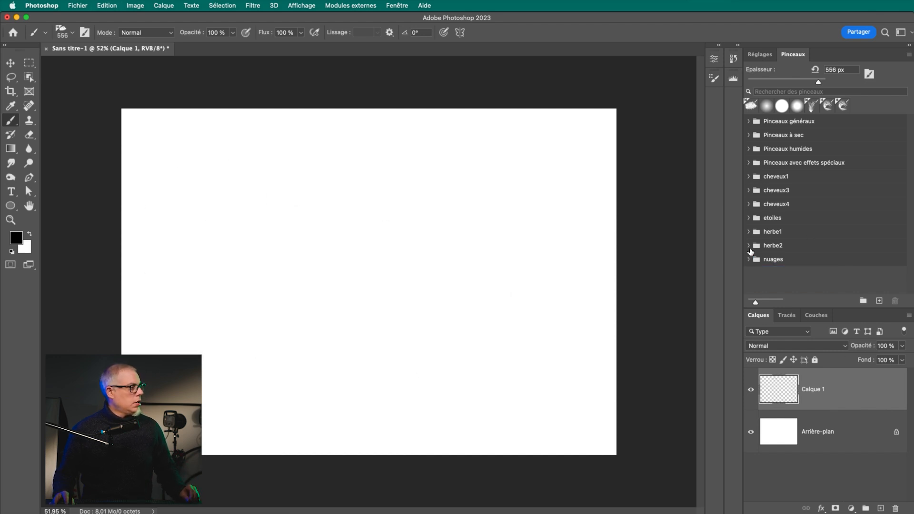
click(748, 246)
click(789, 261)
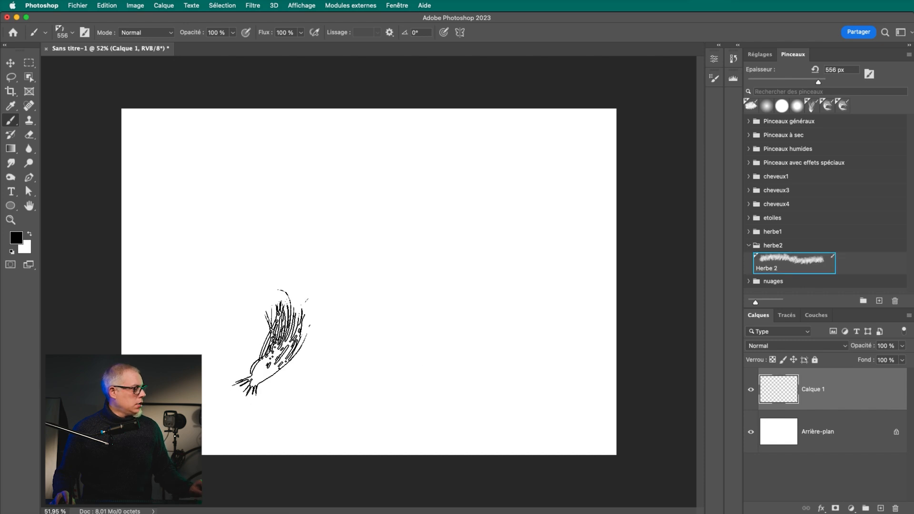
drag(265, 327, 245, 324)
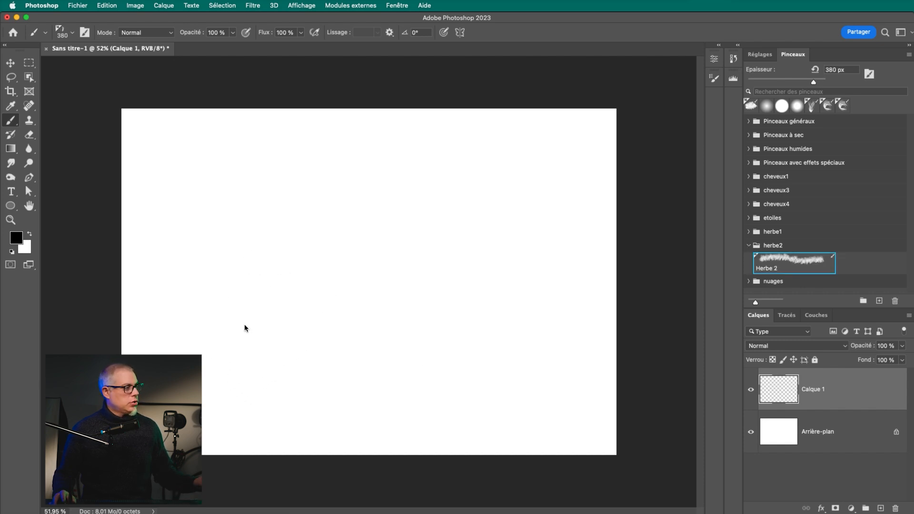
click(244, 325)
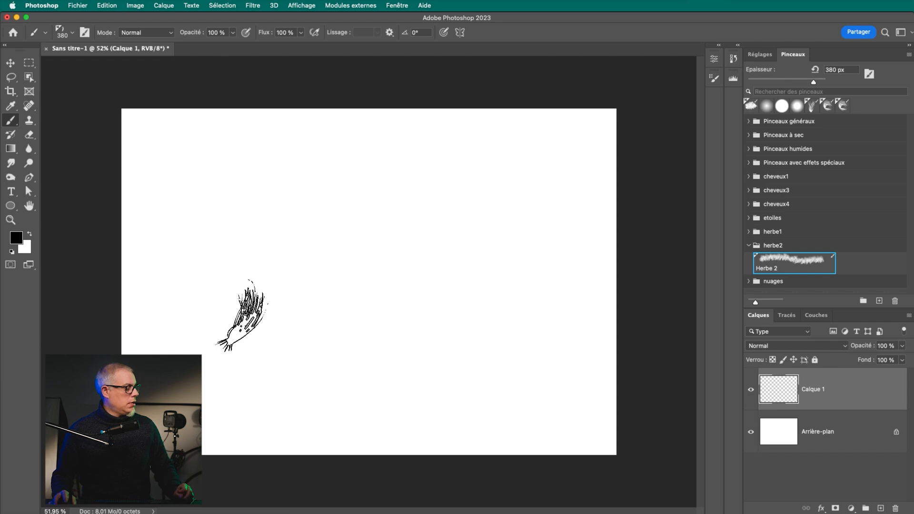
mouse_move(231, 305)
mouse_down()
mouse_move(338, 304)
mouse_move(415, 325)
mouse_move(212, 335)
mouse_up()
Step: Examine the blades of the painted Herbe 2 grass up close and clear Calque 1
key(z)
drag(346, 306, 389, 304)
drag(475, 238, 174, 255)
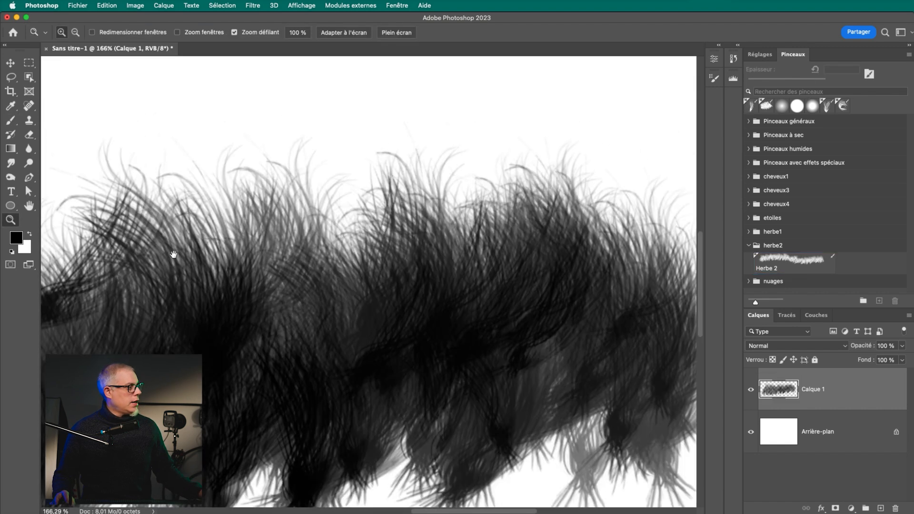
drag(240, 323, 363, 317)
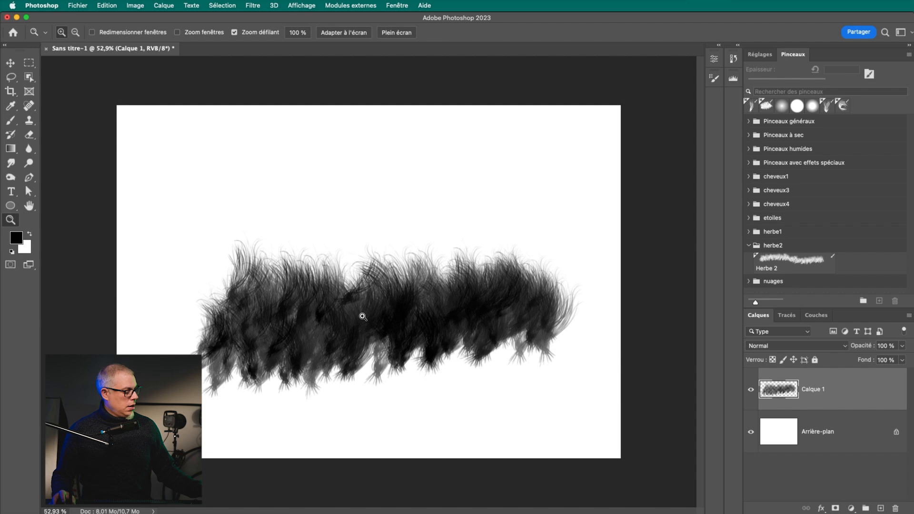
key(b)
mouse_move(324, 190)
mouse_down()
mouse_move(398, 193)
mouse_move(431, 205)
mouse_up()
key(BackSpace)
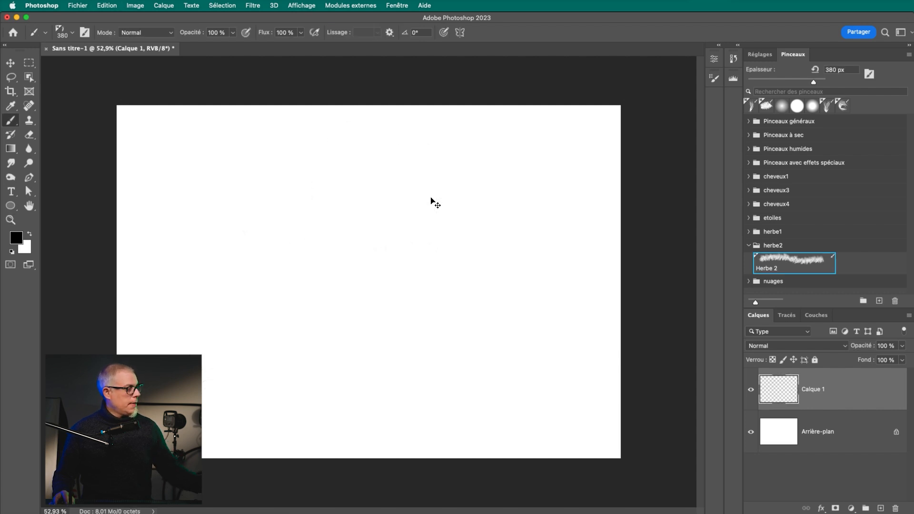
Step: Stamp a large grass clump with the Herbes brush at 724 px, and paint a dense grass band beside it at 297 px
click(749, 246)
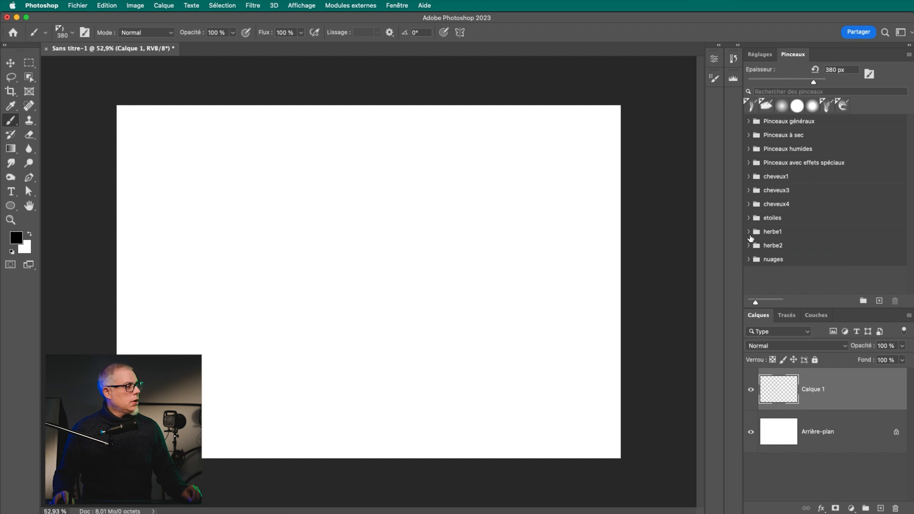
click(748, 232)
click(782, 247)
click(211, 306)
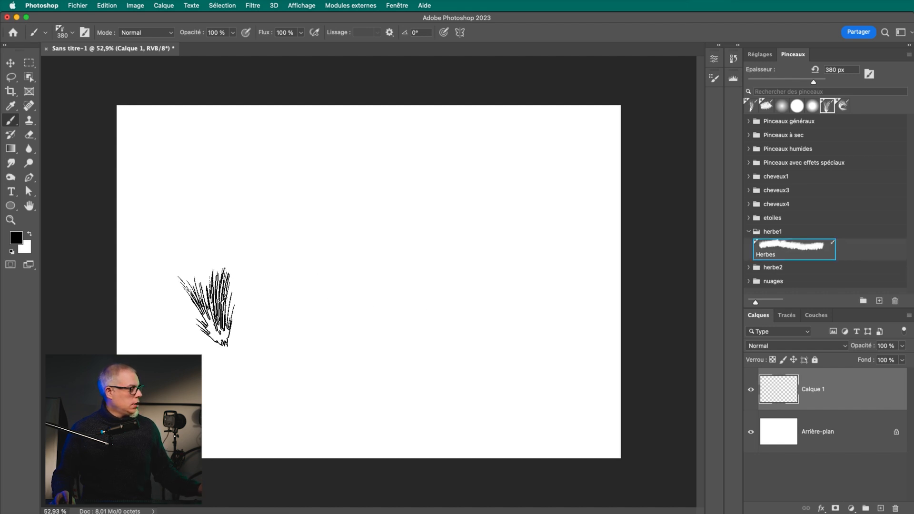
drag(227, 302, 269, 309)
click(248, 291)
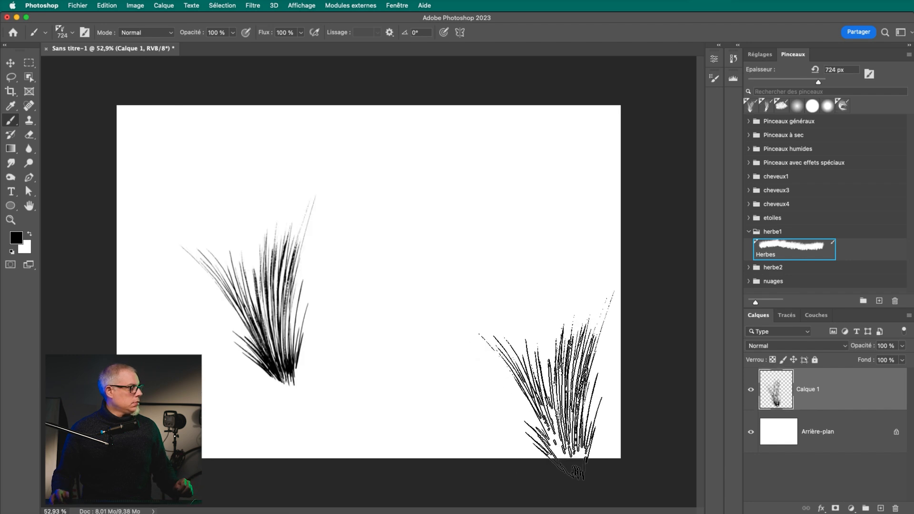
mouse_move(342, 311)
mouse_down()
mouse_move(305, 324)
mouse_move(391, 301)
mouse_move(595, 310)
mouse_move(551, 323)
mouse_move(362, 333)
mouse_up()
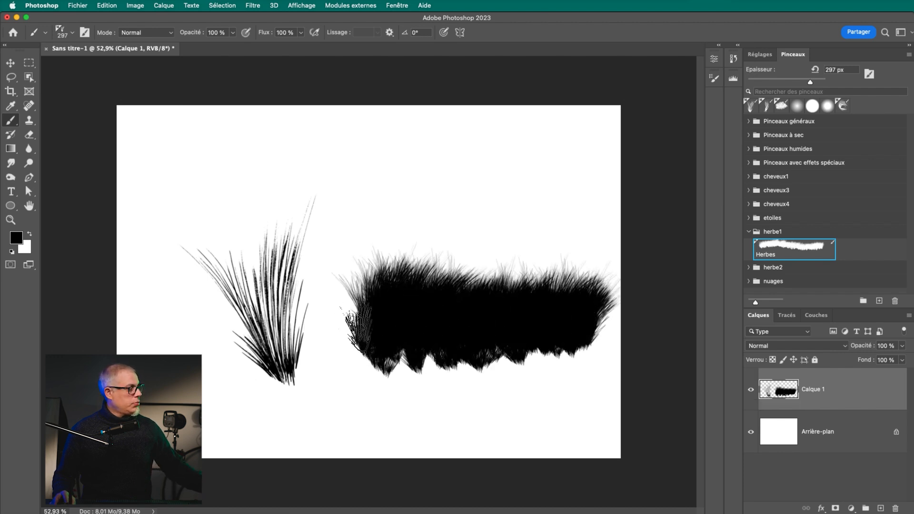
Step: Examine the edge of the Herbes grass band up close, remove the painted grass, and return to the Brush tool
key(z)
mouse_move(469, 286)
mouse_down()
mouse_move(498, 288)
mouse_move(319, 347)
mouse_up()
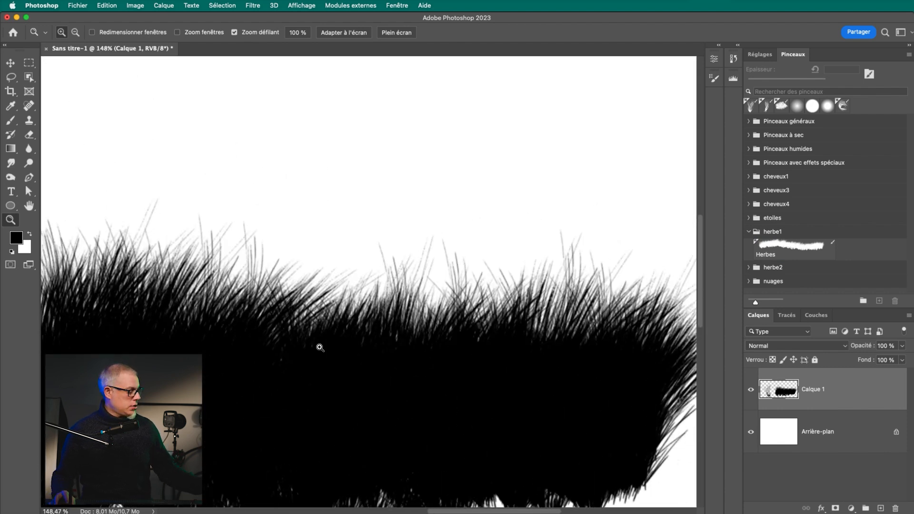
key(super+z)
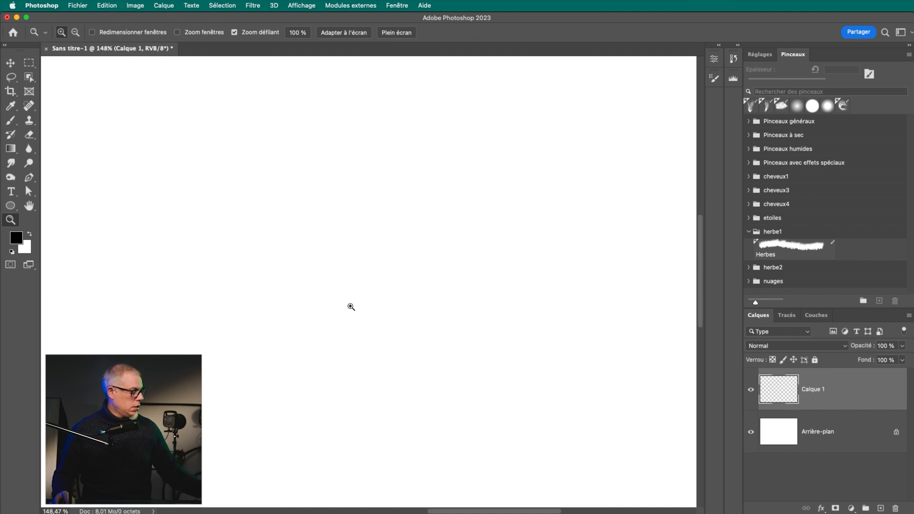
key(super+0)
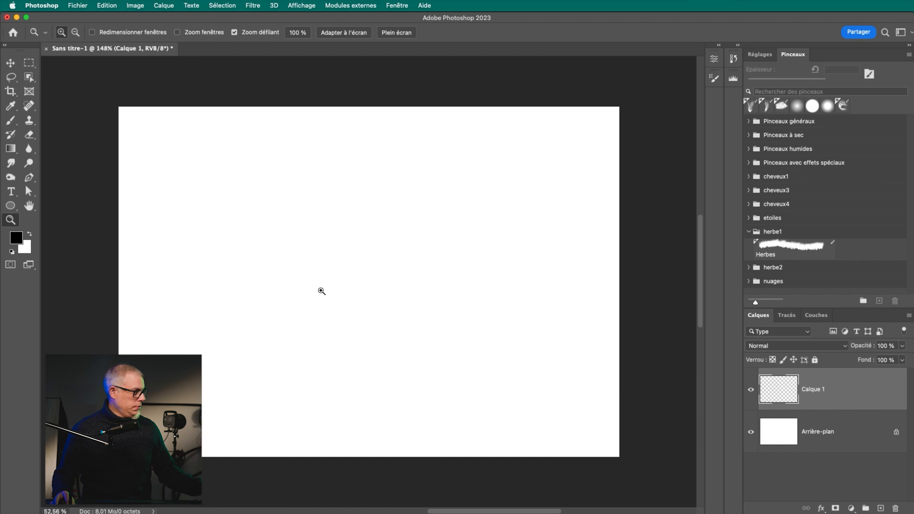
key(b)
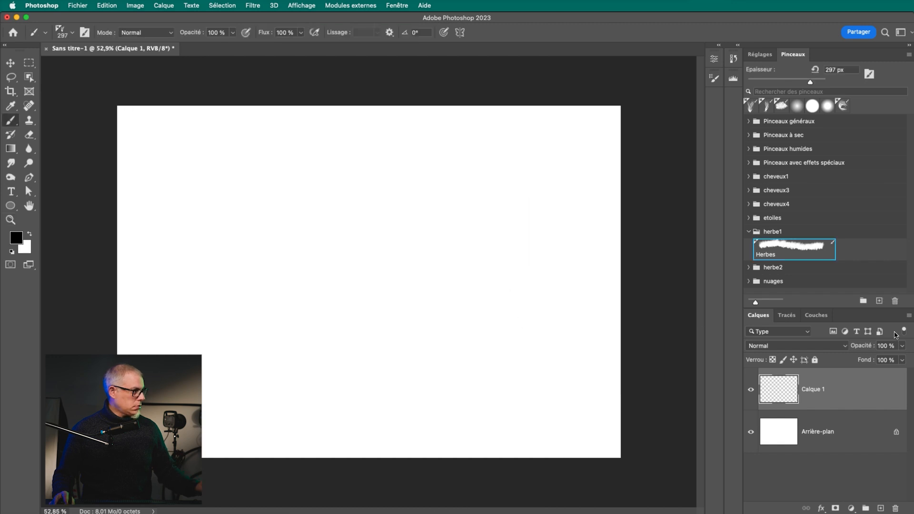
Step: Scatter black stars over the canvas with the étoile 514 brush from the etoiles set at 195 px
click(750, 232)
click(749, 232)
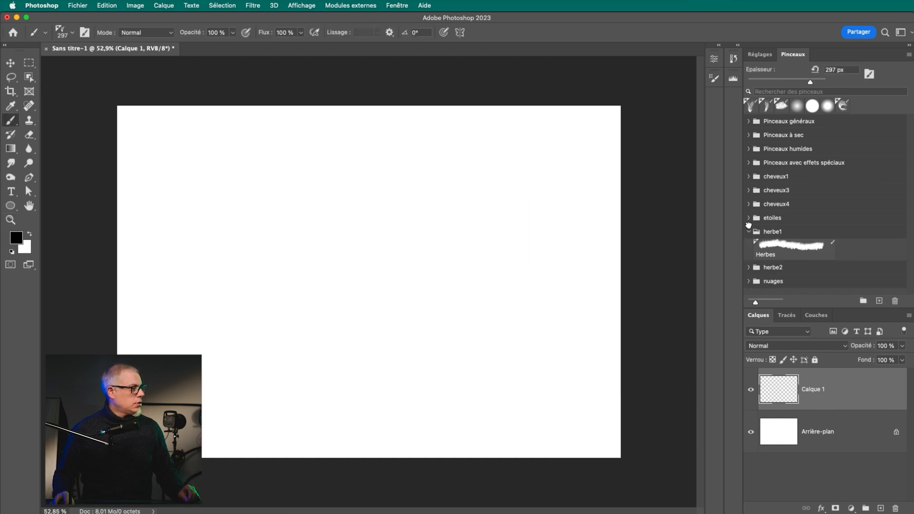
click(747, 218)
click(785, 231)
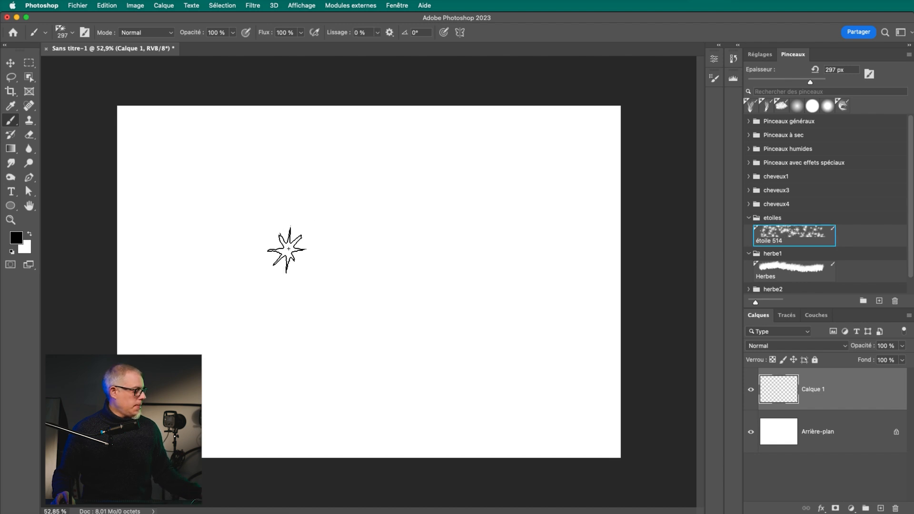
mouse_move(288, 248)
ctrl+alt+mouse_down()
mouse_move(274, 252)
mouse_move(469, 265)
mouse_move(505, 283)
ctrl+alt+mouse_up()
Step: Set the foreground colour to blue 1a61b9 and clear the black stars from Calque 1
click(22, 241)
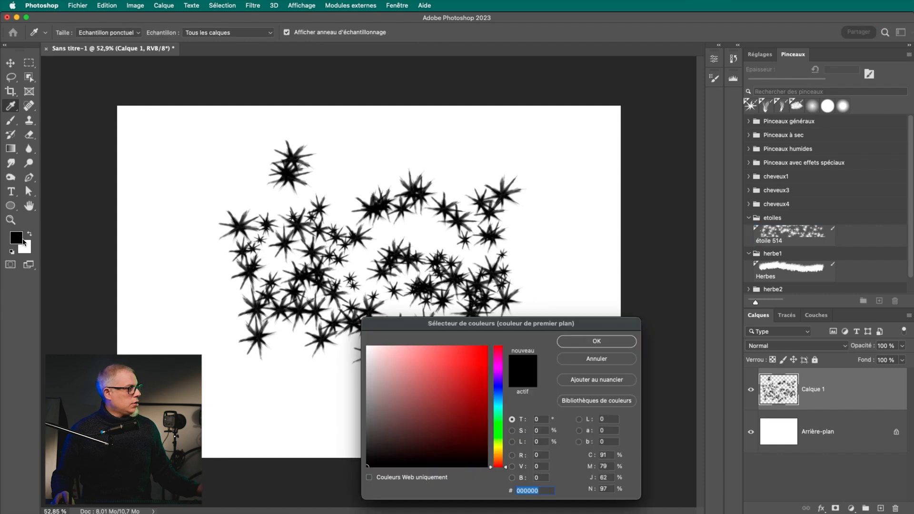
click(496, 395)
click(471, 379)
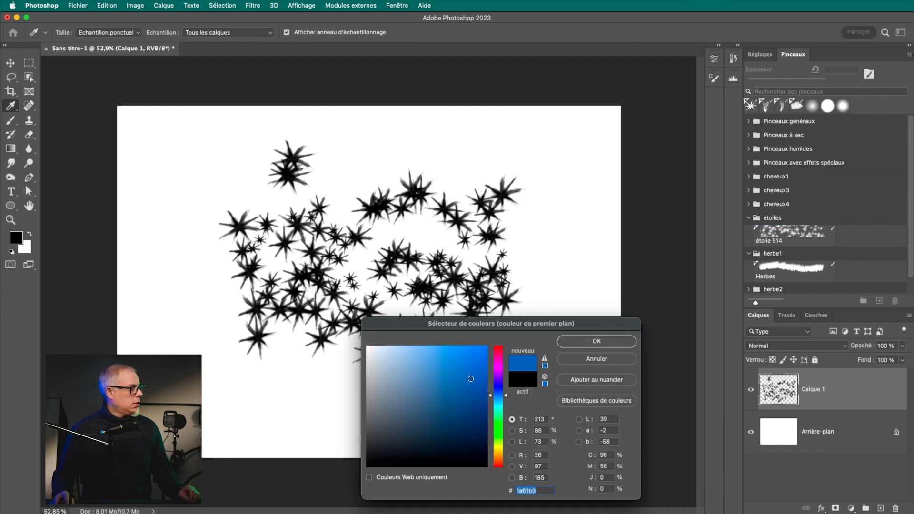
click(567, 348)
key(BackSpace)
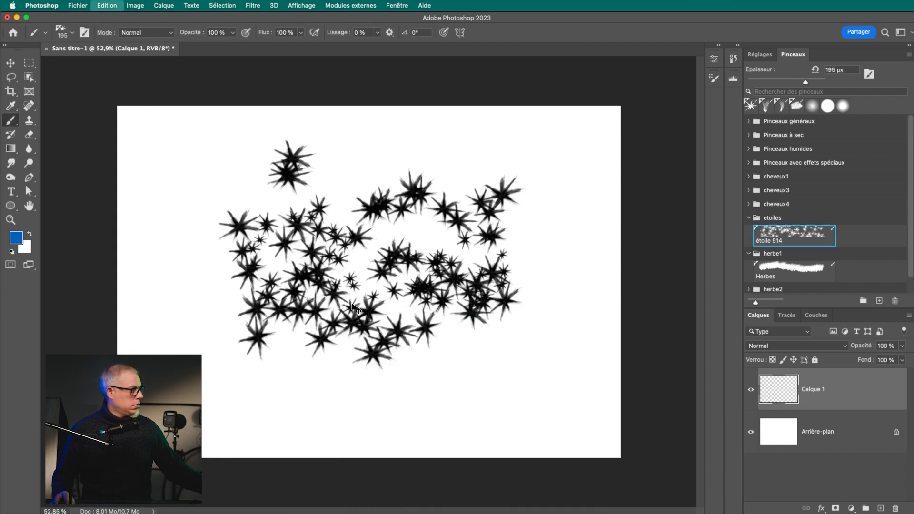
Step: Scatter blue stars over the canvas with the étoile 514 brush, examine them, and remove them from Calque 1
drag(239, 285, 520, 302)
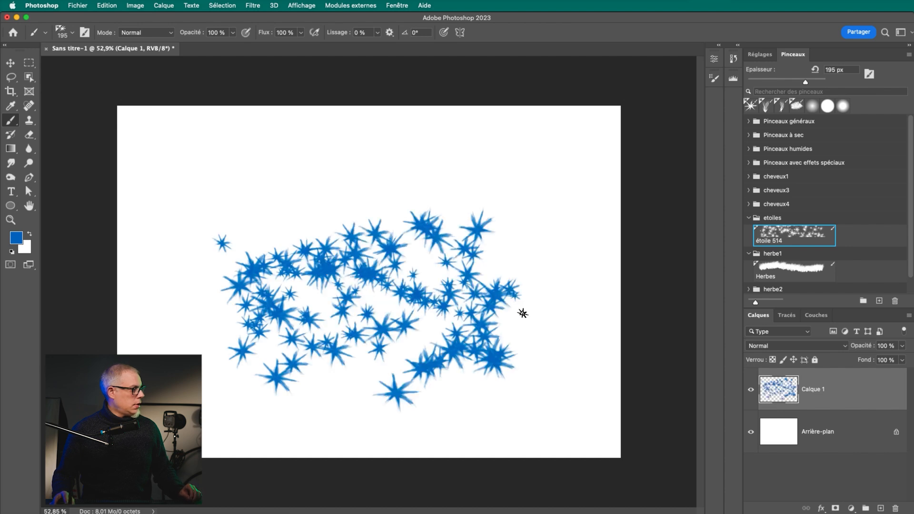
key(z)
mouse_move(394, 314)
mouse_down()
mouse_move(446, 303)
mouse_move(393, 313)
mouse_up()
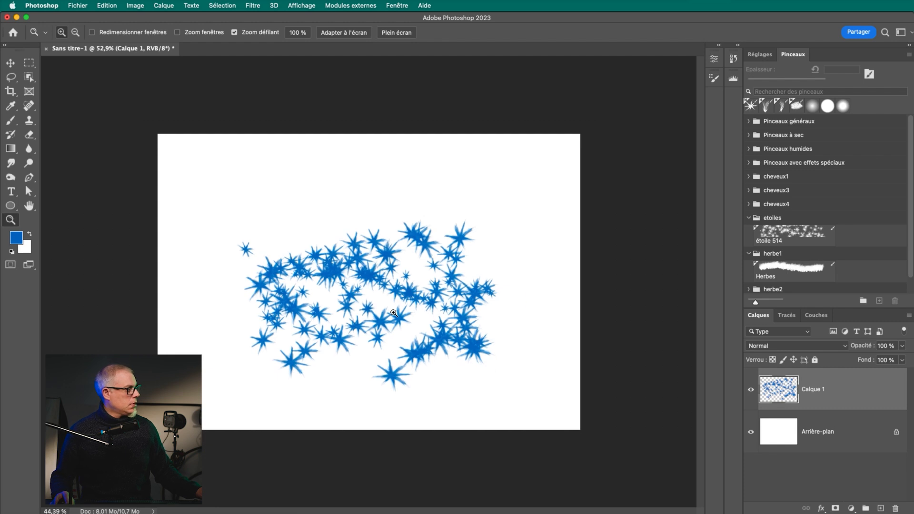
key(super+z)
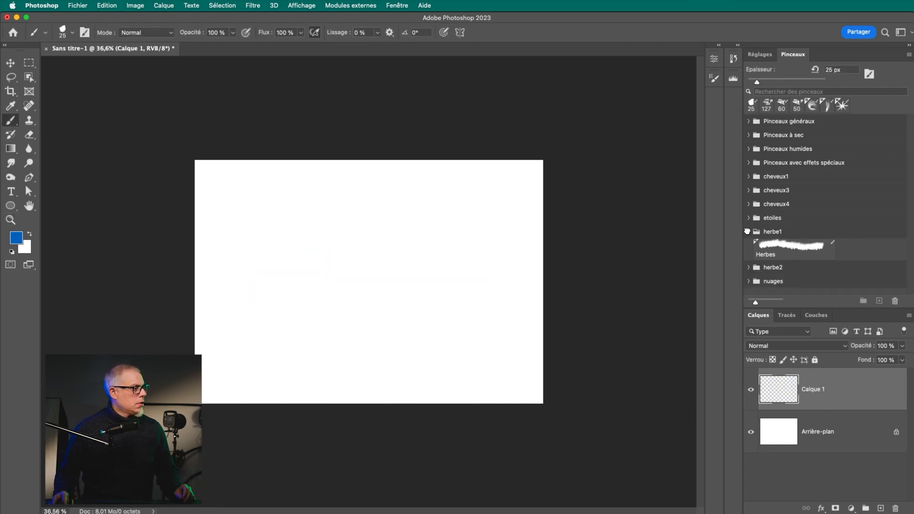
Step: Collapse the herbe1 brush set, enlarge the brush to 452 px, and stamp it at two spots on the blank canvas
click(748, 231)
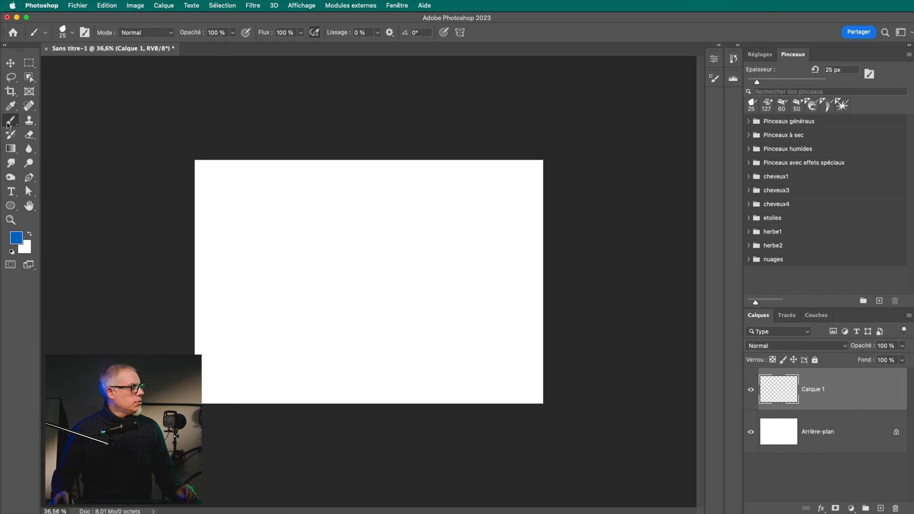
drag(265, 298, 300, 300)
click(292, 297)
click(448, 294)
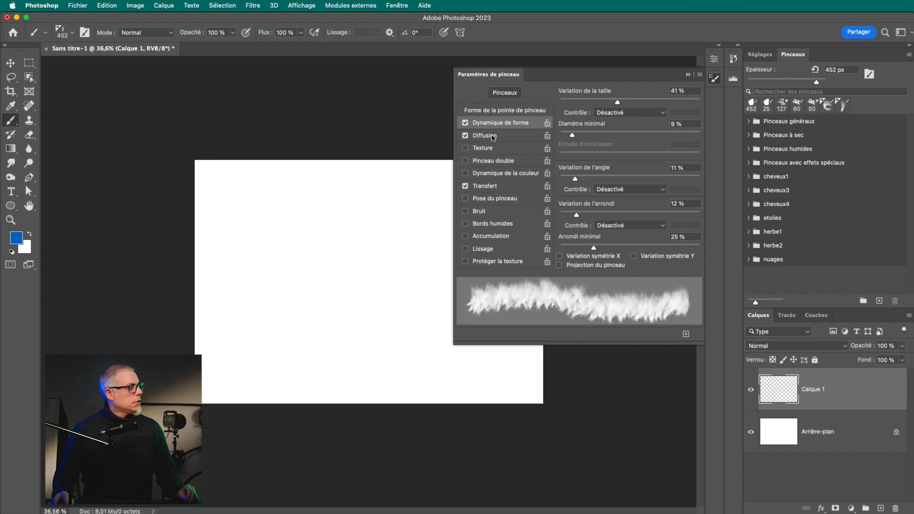
Step: Show the tip shape settings of the current brush and look through the available brush tips
click(491, 111)
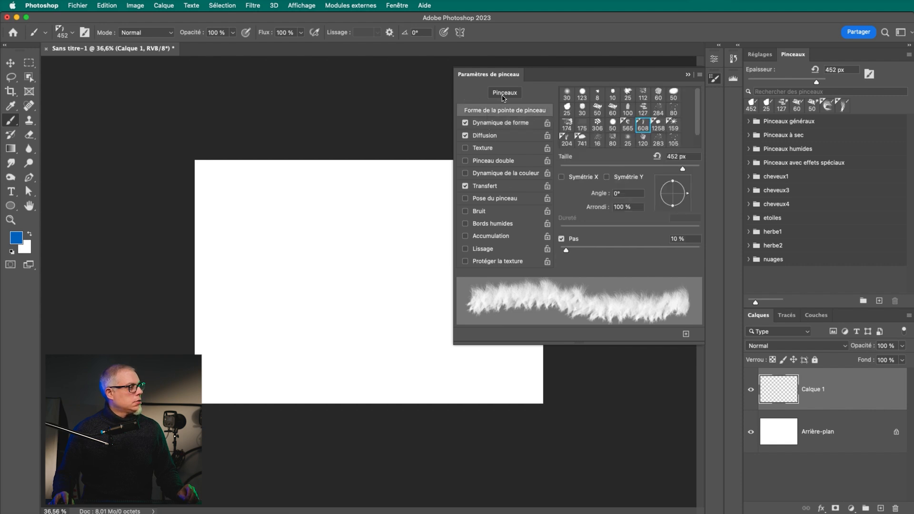
click(504, 93)
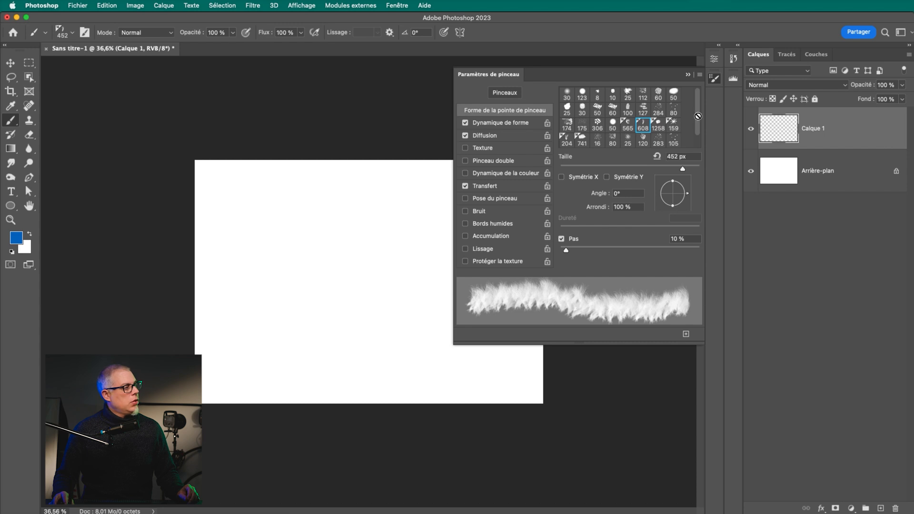
scroll(662, 131, down, 1)
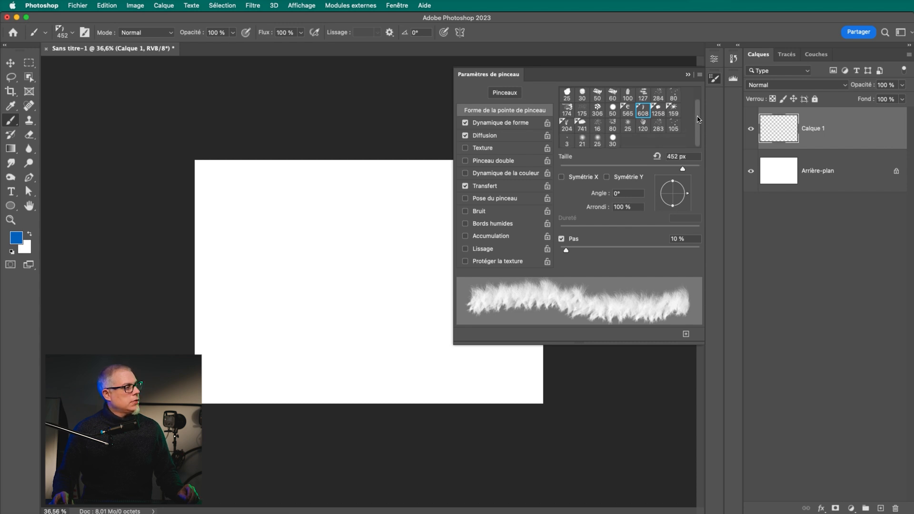
scroll(699, 119, up, 1)
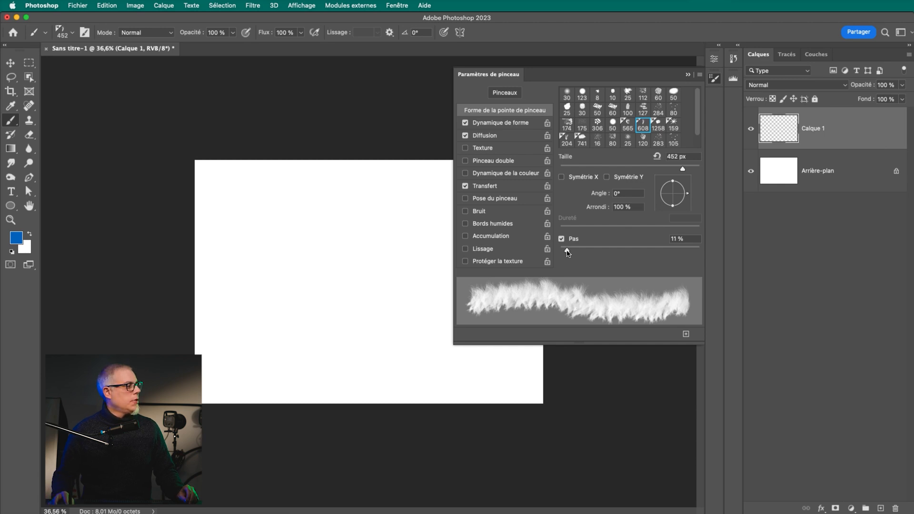
Step: Try the tip spacing at 476 % and 1 %, and paint a dense blue grass stroke with the spacing at 5 %
drag(567, 251, 685, 250)
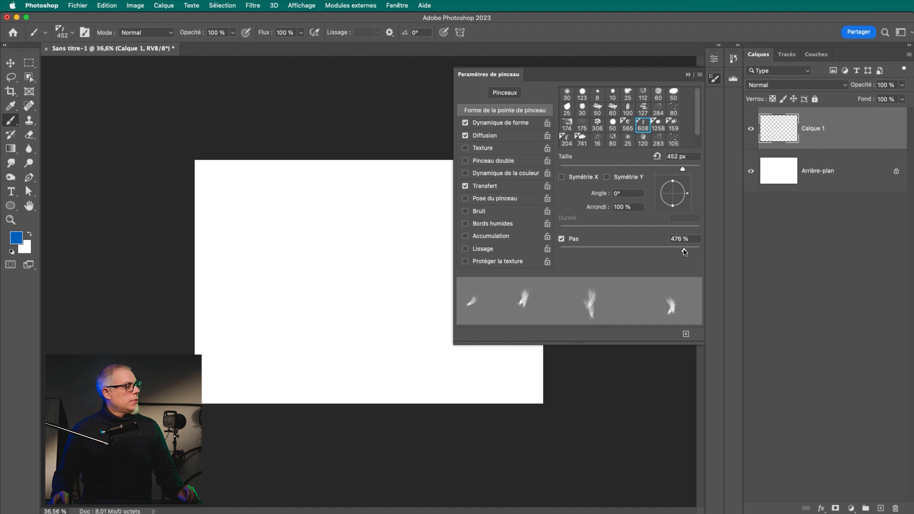
mouse_move(684, 251)
mouse_down()
mouse_move(701, 250)
mouse_move(565, 248)
mouse_up()
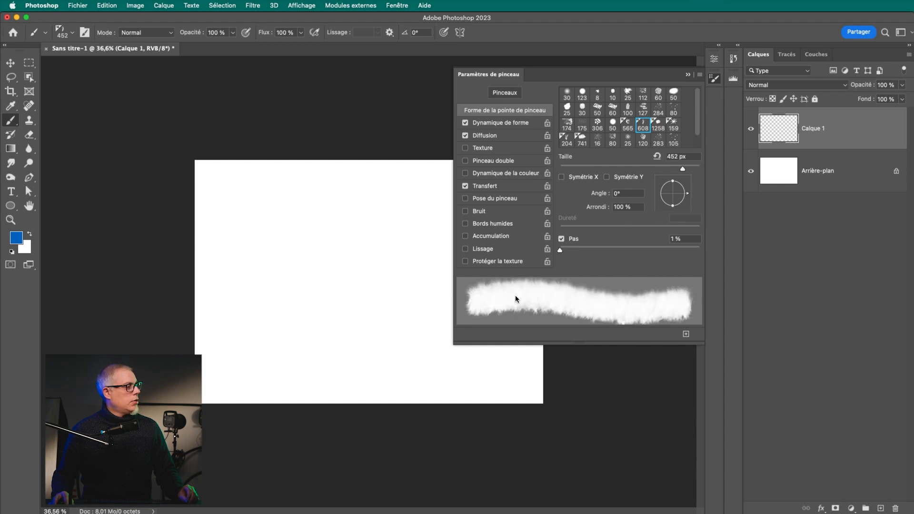
drag(561, 251, 563, 251)
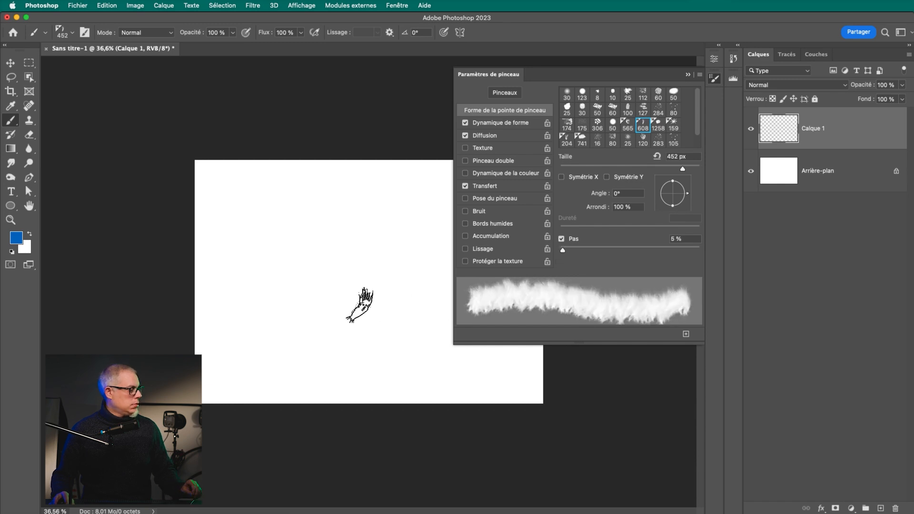
drag(220, 310, 347, 300)
Step: Paint sparse blue stamps with the tip spacing at 988 % and at 135 %, and return the spacing to 10 %
drag(658, 247, 698, 248)
drag(247, 232, 428, 231)
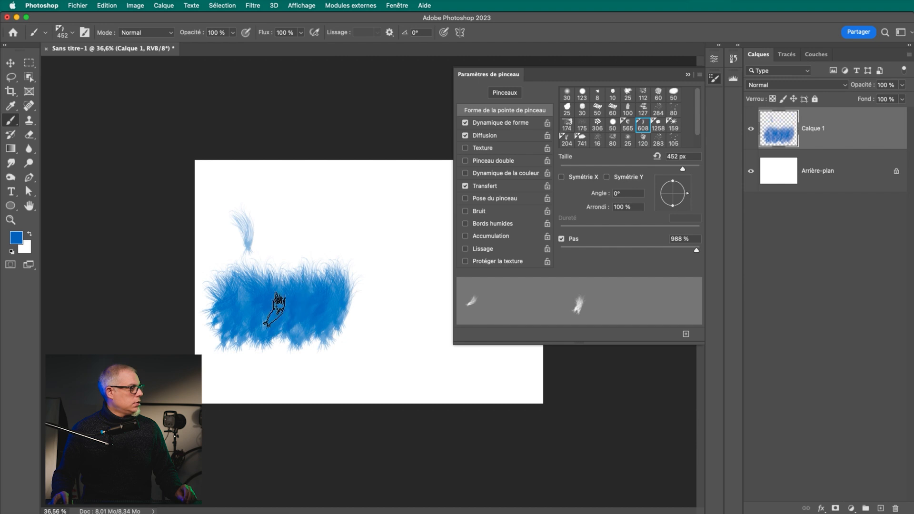
drag(696, 250, 642, 250)
mouse_move(252, 226)
mouse_down()
mouse_move(265, 215)
mouse_move(446, 214)
mouse_up()
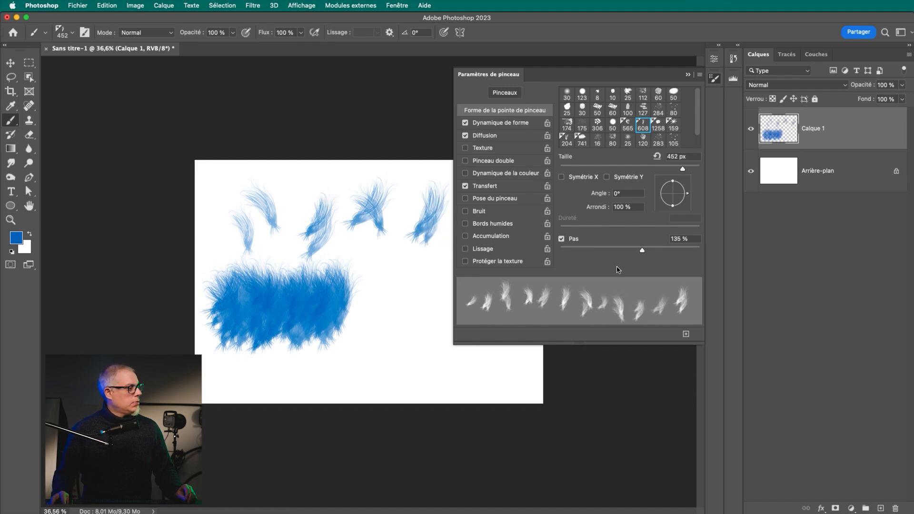
drag(624, 249, 570, 261)
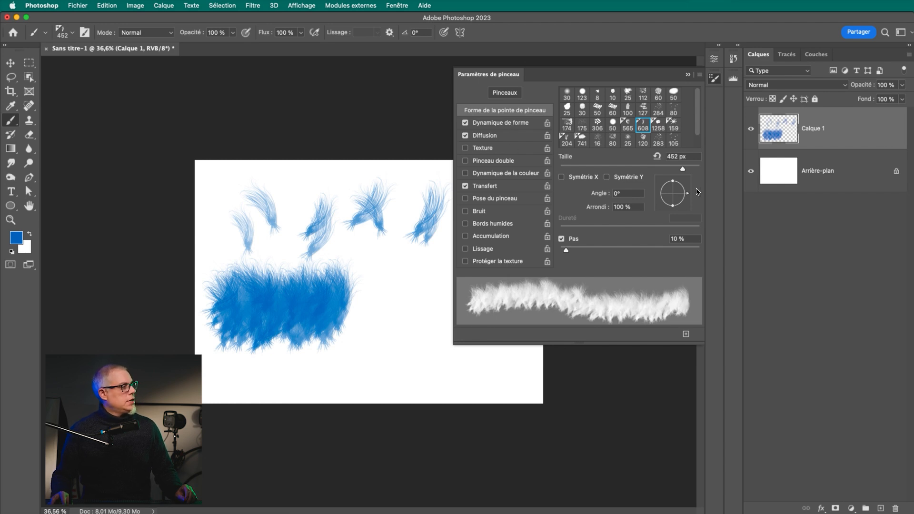
Step: Paint test strokes with the tip angle at -168° and at -49°, and set the angle to -7°
mouse_move(686, 199)
mouse_down()
mouse_move(672, 208)
mouse_move(660, 199)
mouse_up()
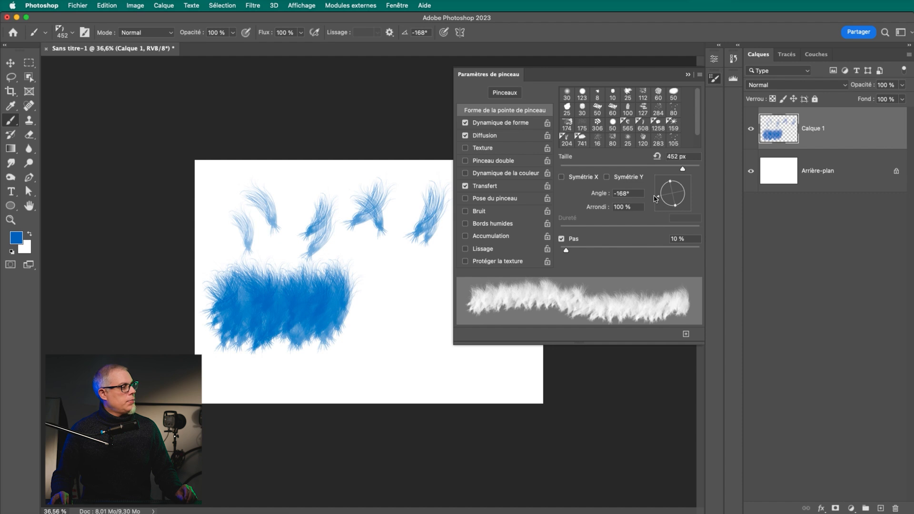
mouse_move(354, 293)
mouse_down()
mouse_move(398, 310)
mouse_move(464, 364)
mouse_up()
drag(661, 202, 685, 209)
mouse_move(388, 242)
mouse_down()
mouse_move(302, 252)
mouse_move(274, 280)
mouse_move(384, 294)
mouse_up()
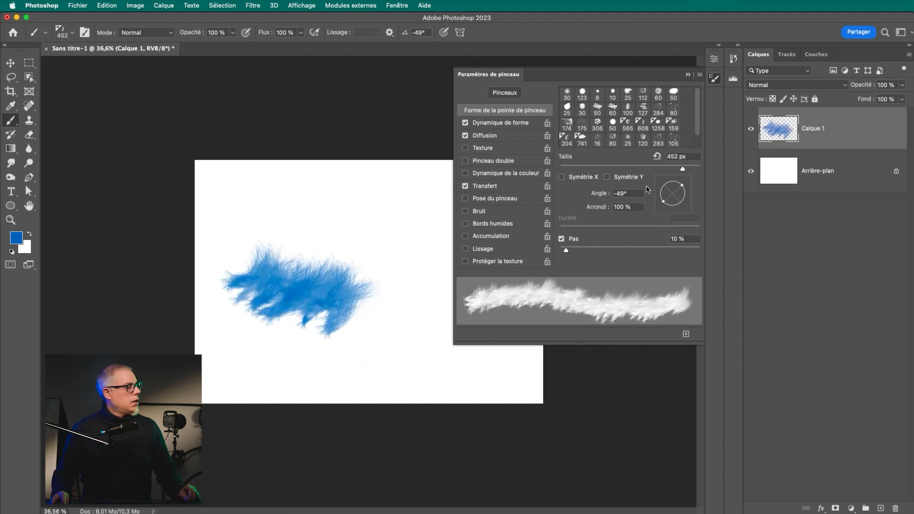
mouse_move(679, 186)
mouse_down()
mouse_move(681, 202)
mouse_move(688, 195)
mouse_up()
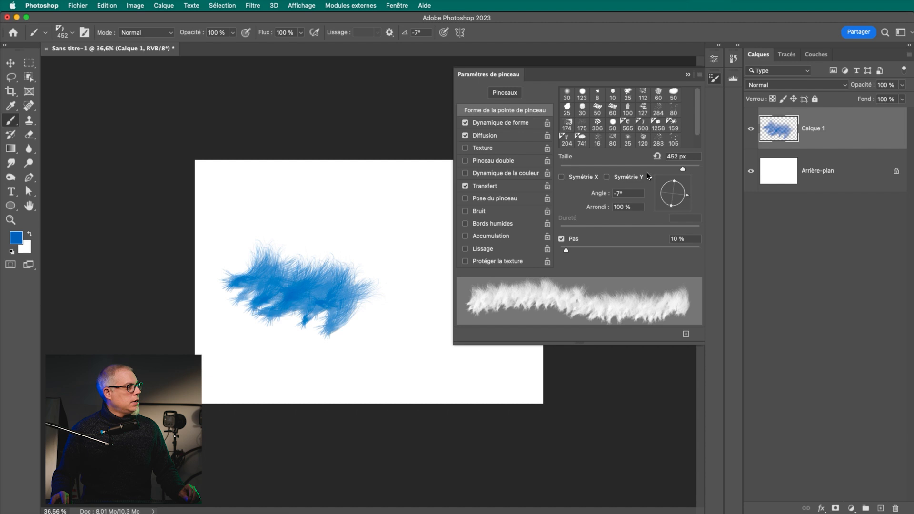
Step: Preview Symétrie Y and Symétrie X on the brush tip, turning each on and back off
click(630, 178)
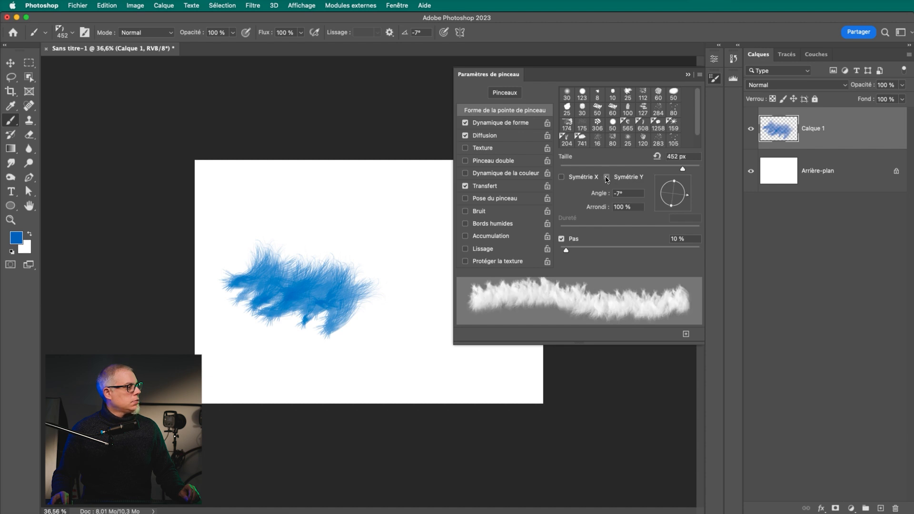
click(607, 177)
click(562, 178)
click(562, 178)
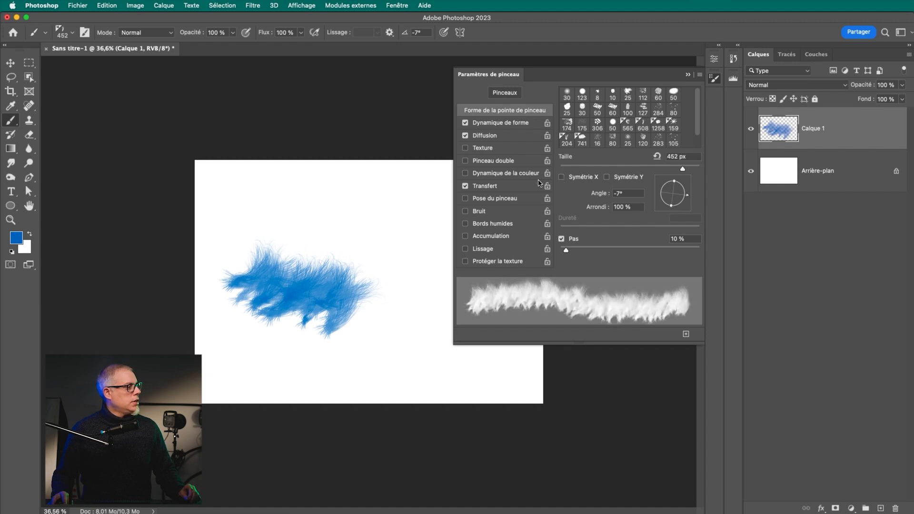
Step: In the Dynamique de forme settings, set the size variation to 40 % and the minimum diameter to 25 %, after trying 78 % and 57 %
click(486, 136)
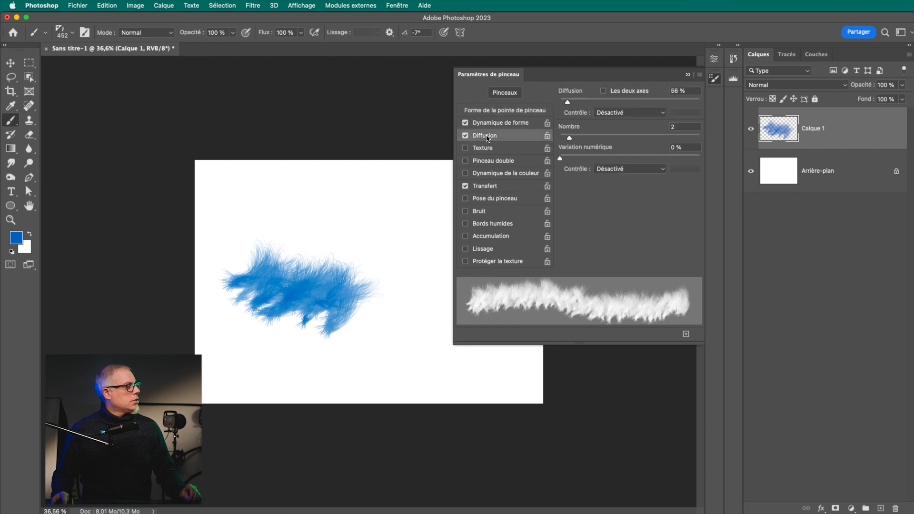
click(485, 125)
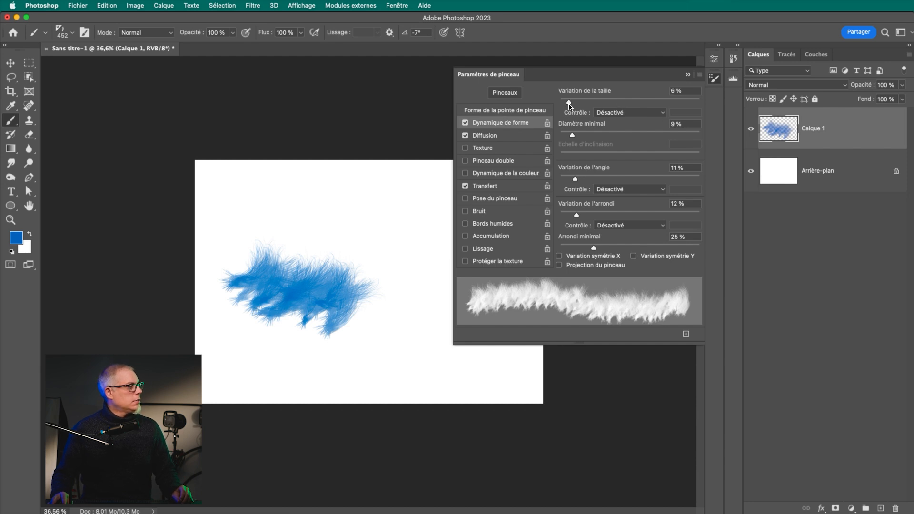
drag(569, 103, 573, 102)
drag(670, 104, 670, 103)
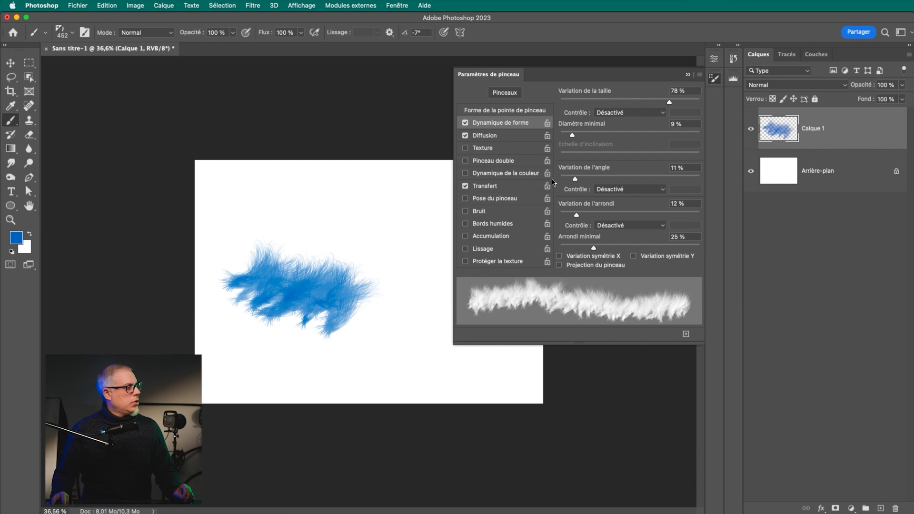
drag(618, 105, 616, 104)
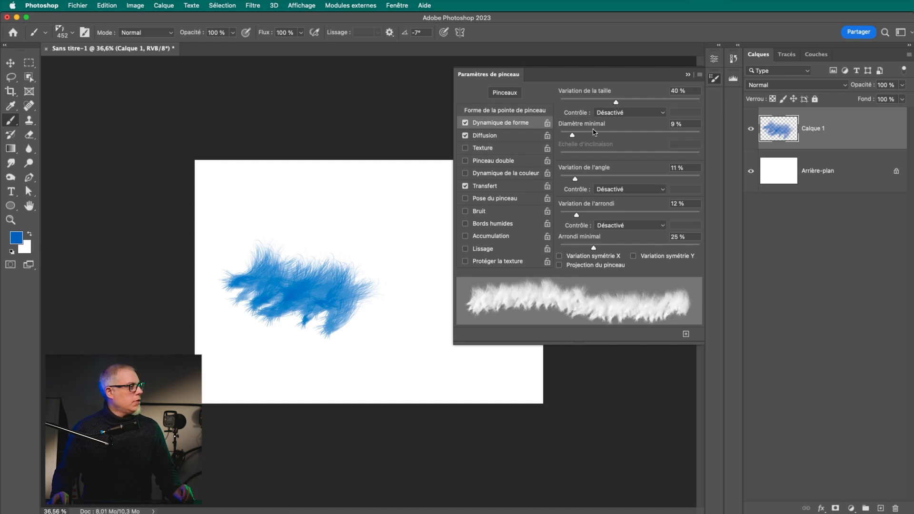
drag(606, 135, 639, 136)
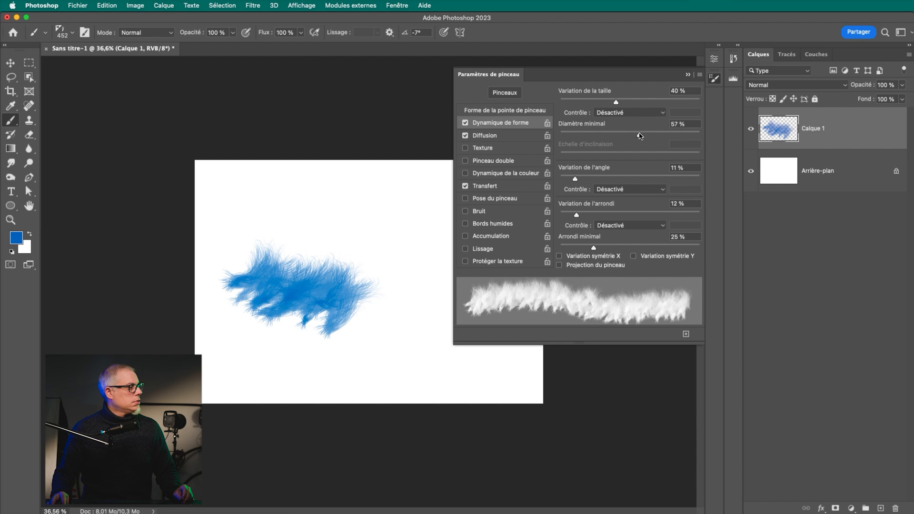
drag(578, 135, 595, 135)
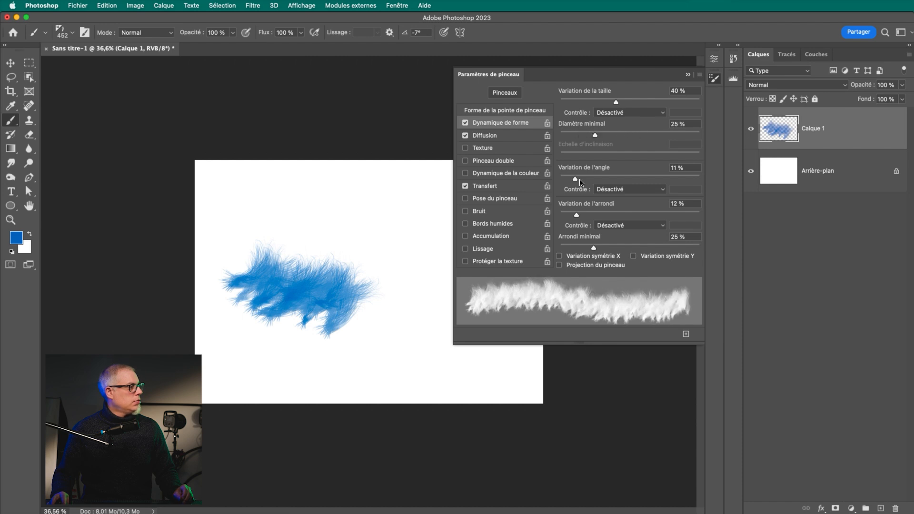
Step: Paint test strokes with the angle variation at 38 % and at 15 %, and adjust the roundness variation
drag(611, 181, 615, 181)
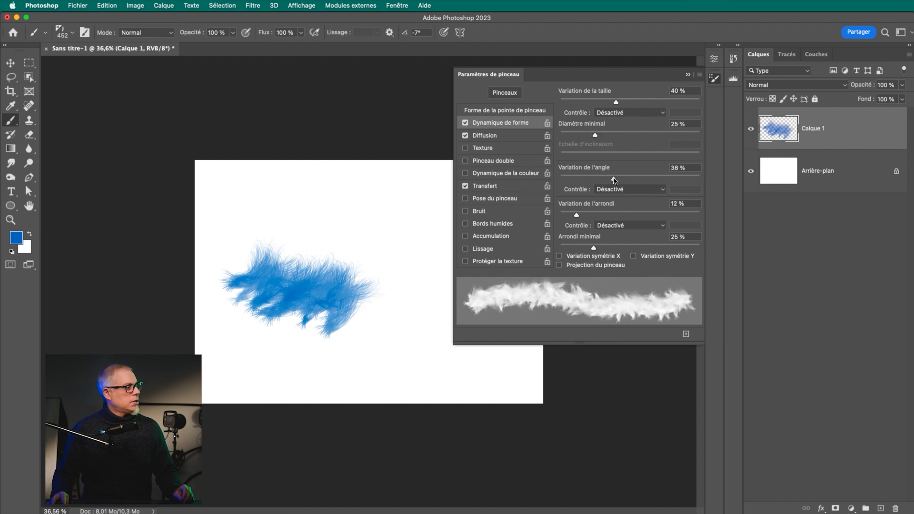
drag(228, 206, 381, 221)
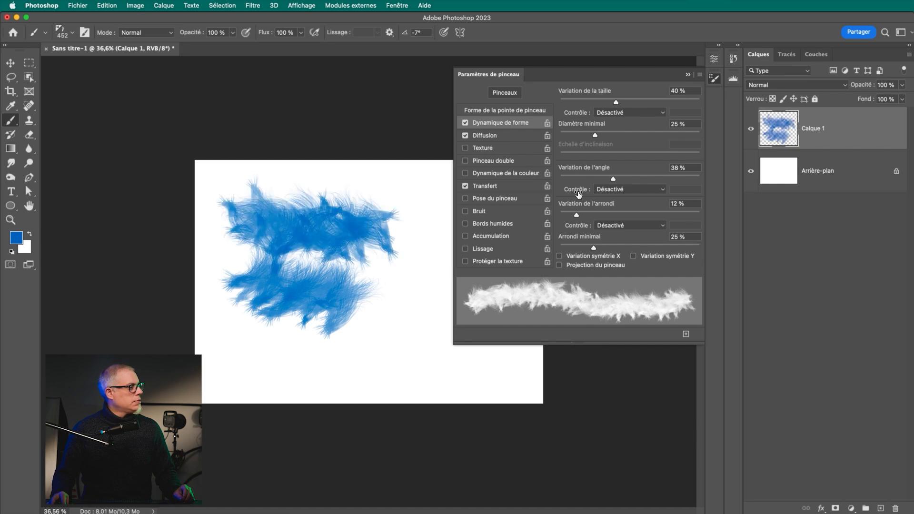
drag(582, 184, 581, 185)
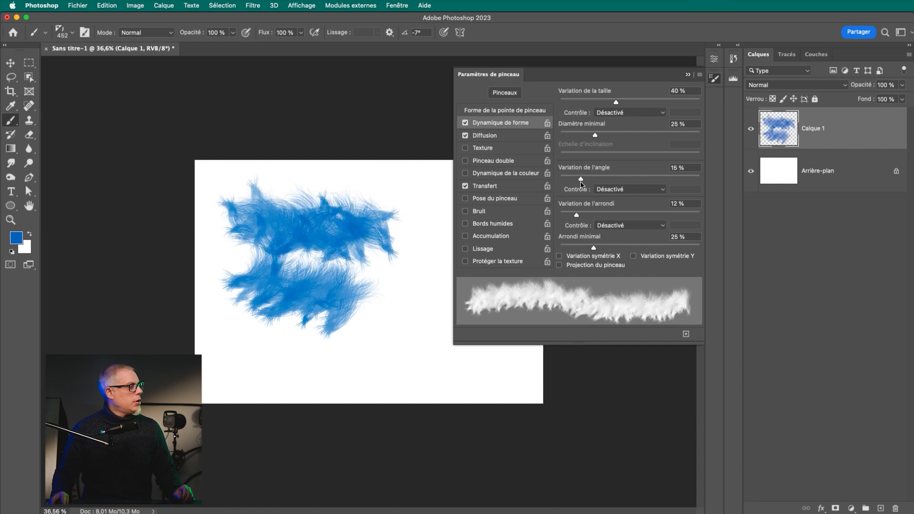
drag(266, 378, 405, 376)
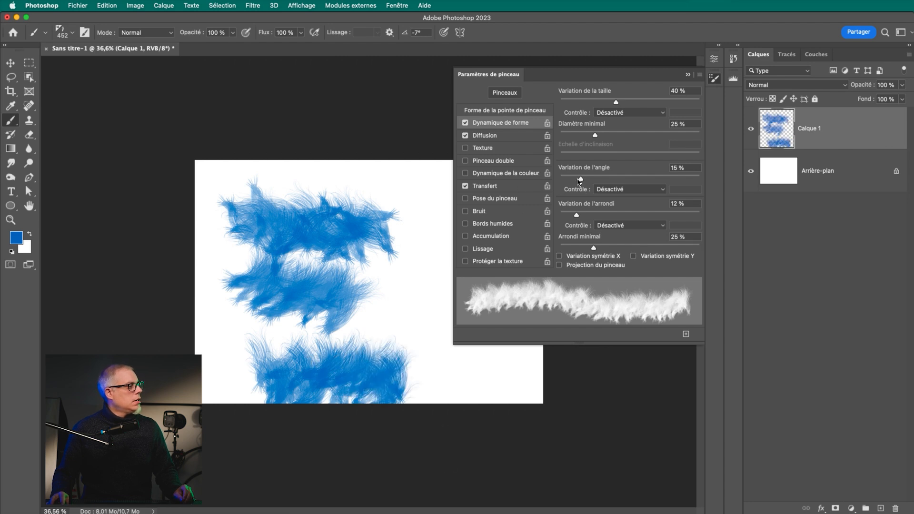
drag(599, 215, 607, 215)
Step: Set the brush's Diffusion to 282 %, clear the blue strokes from Calque 1, and paint a test stroke on the blank canvas
click(486, 136)
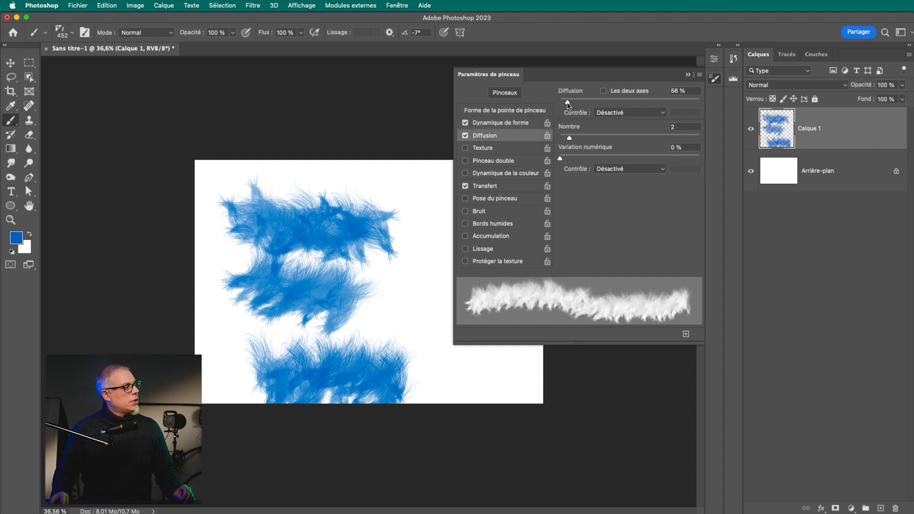
drag(597, 102, 601, 102)
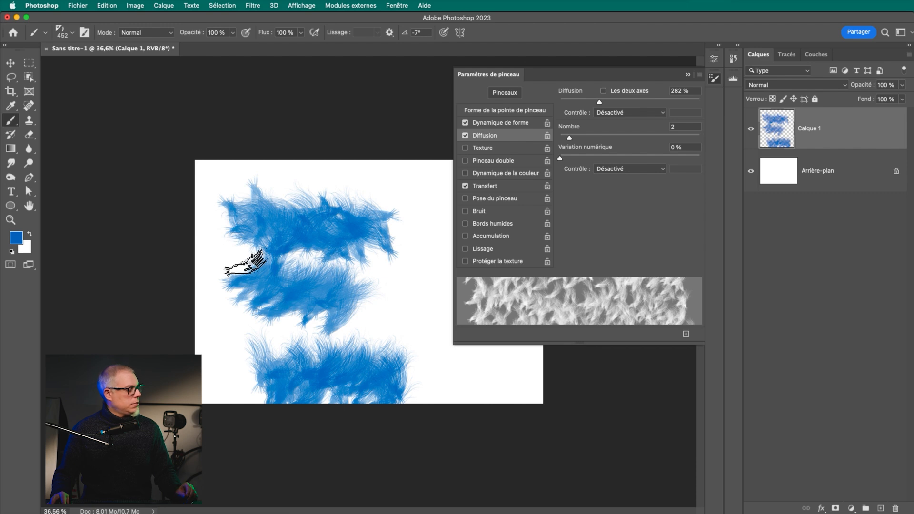
key(super+z)
key(super+z)
key(super+z)
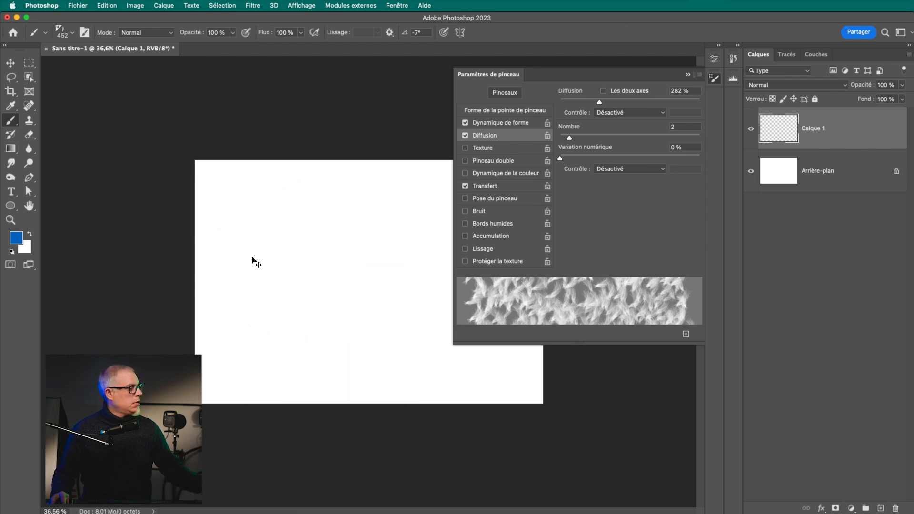
drag(229, 245, 334, 255)
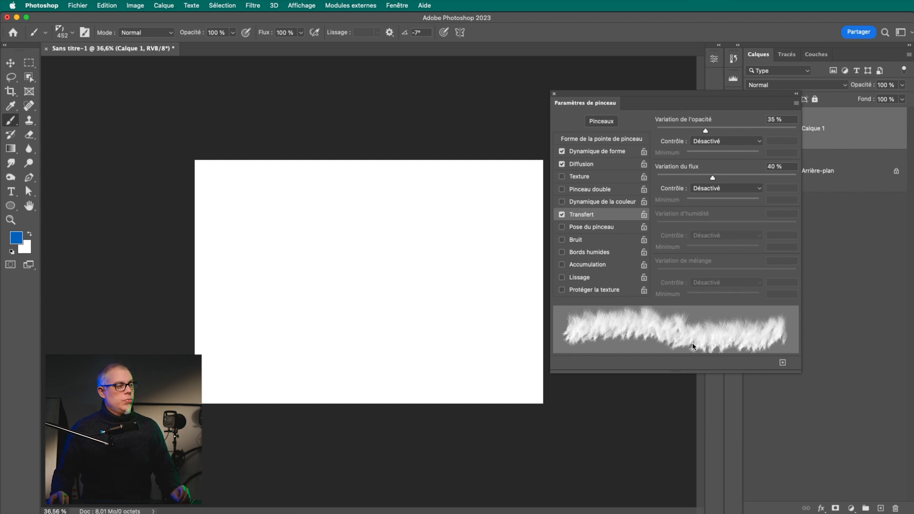
Step: Collapse the floating brush settings panel and dock it back beside the layers panel
double_click(559, 101)
mouse_move(562, 102)
mouse_down()
mouse_move(668, 100)
mouse_move(715, 79)
mouse_up()
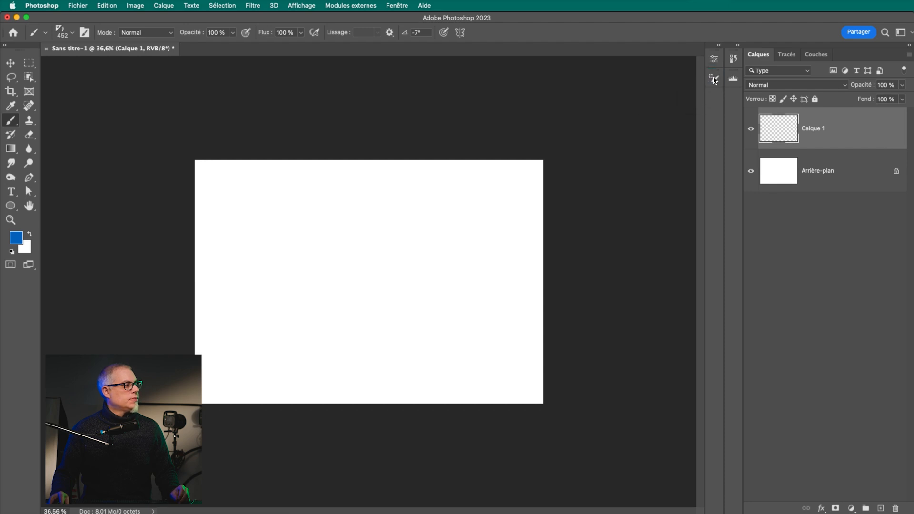
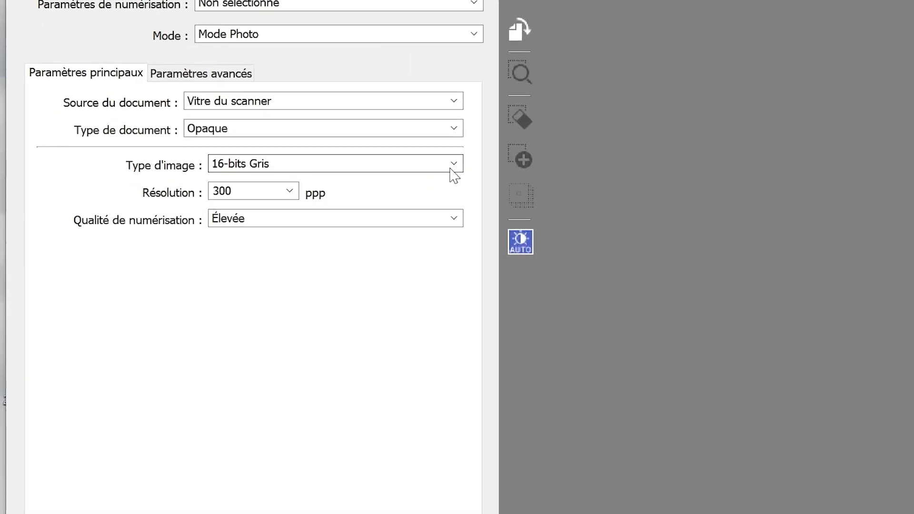
Step: Switch to the scanner software, choose 16-bits Gris as the image type, and set the scanning quality to Élevée
click(177, 97)
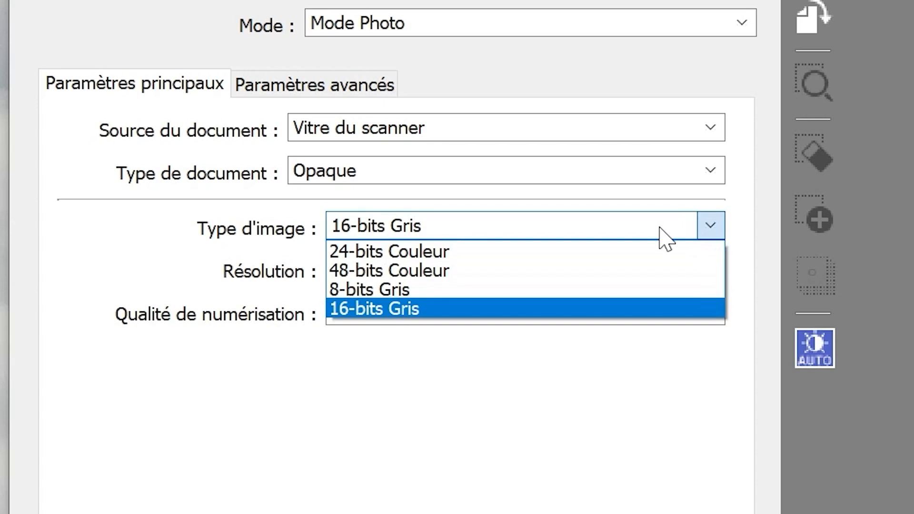
click(385, 309)
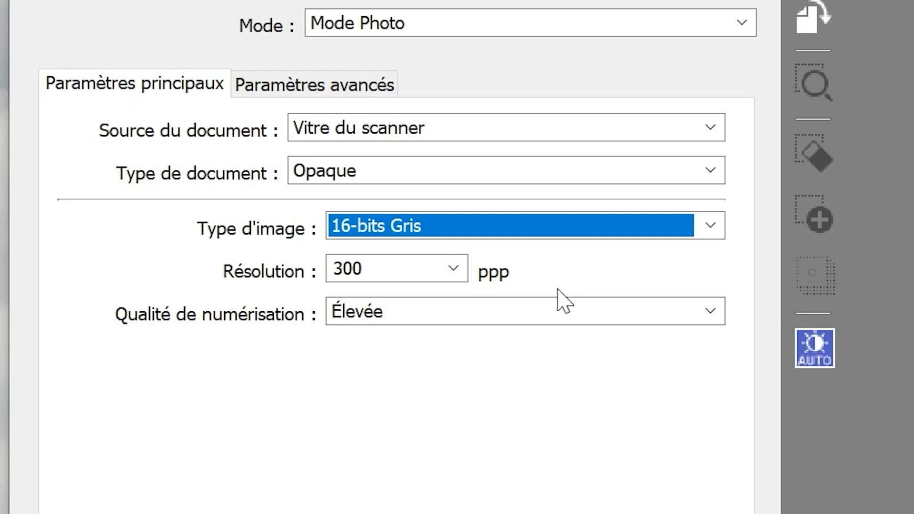
click(437, 316)
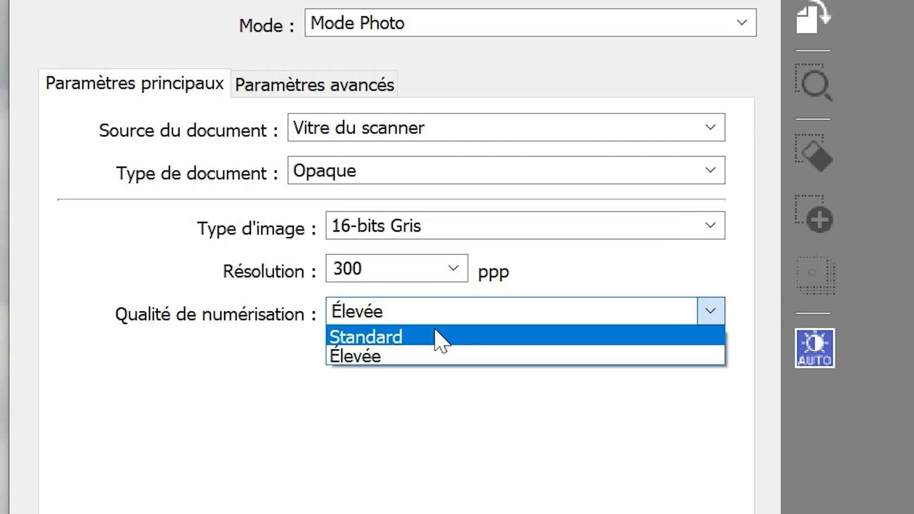
click(424, 356)
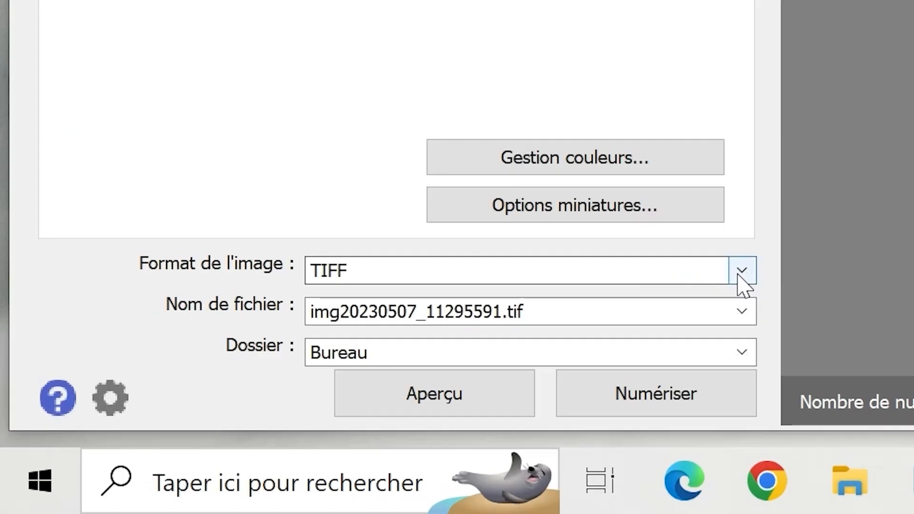
Step: Set the scan's image format to TIFF and generate a preview of the document on the scanner glass
click(185, 453)
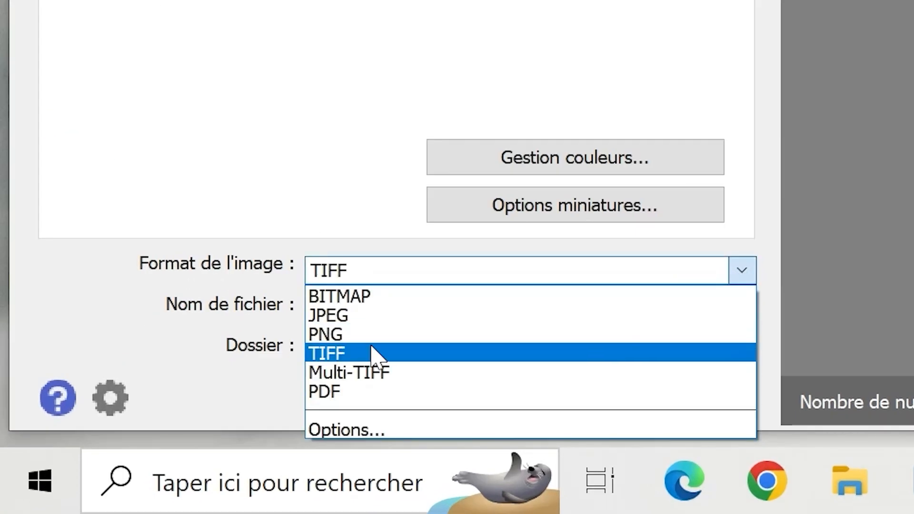
click(339, 358)
click(359, 273)
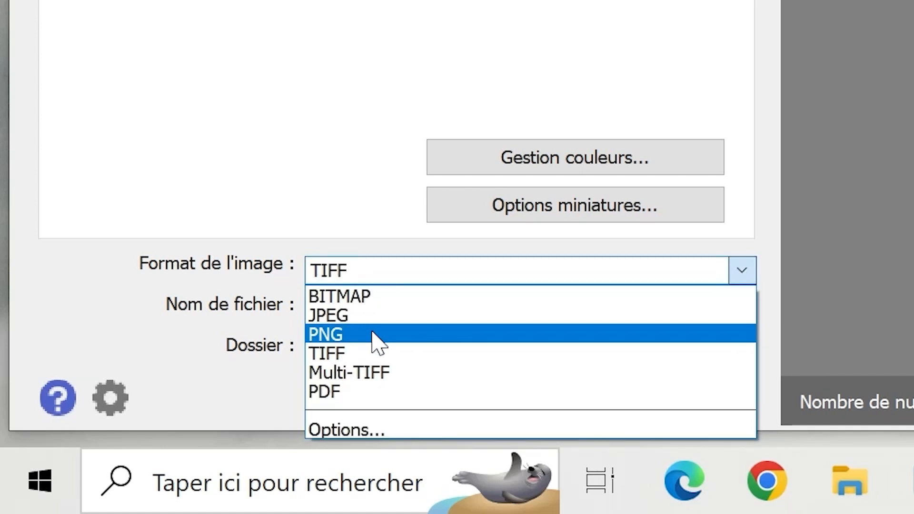
click(331, 86)
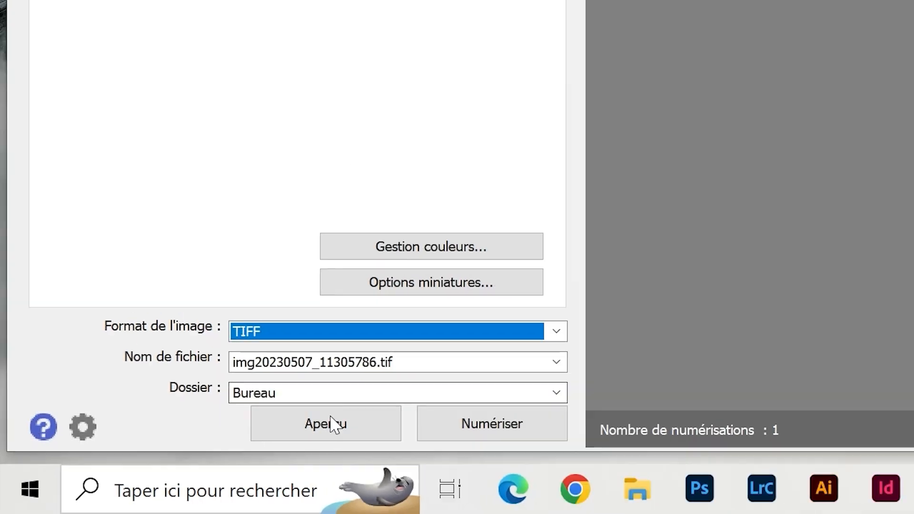
click(437, 393)
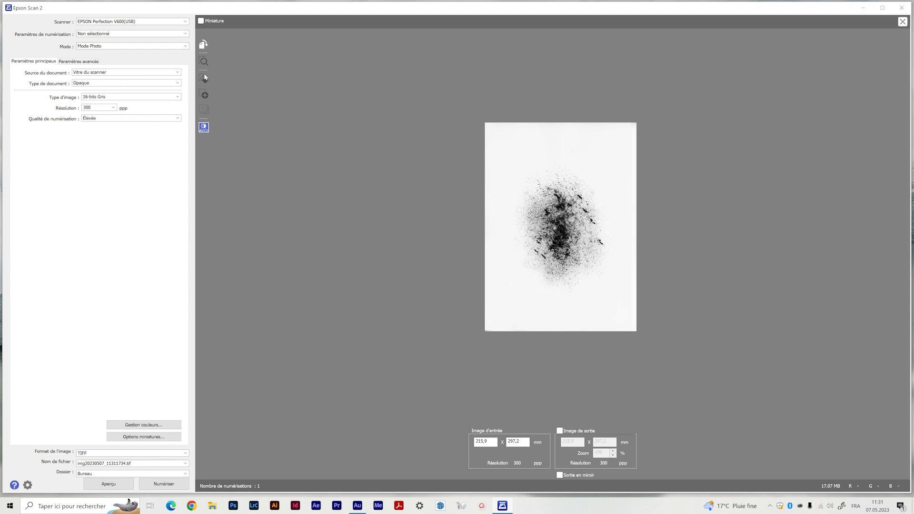
Step: Frame the ink spatter with a scan area of about 156 × 213 mm, scan it, and close the resulting image
drag(508, 154, 617, 303)
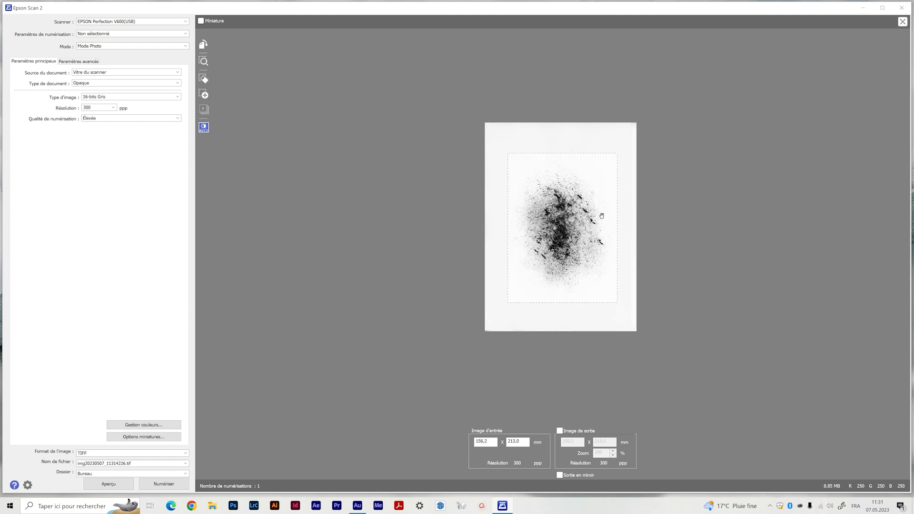
drag(585, 241, 574, 241)
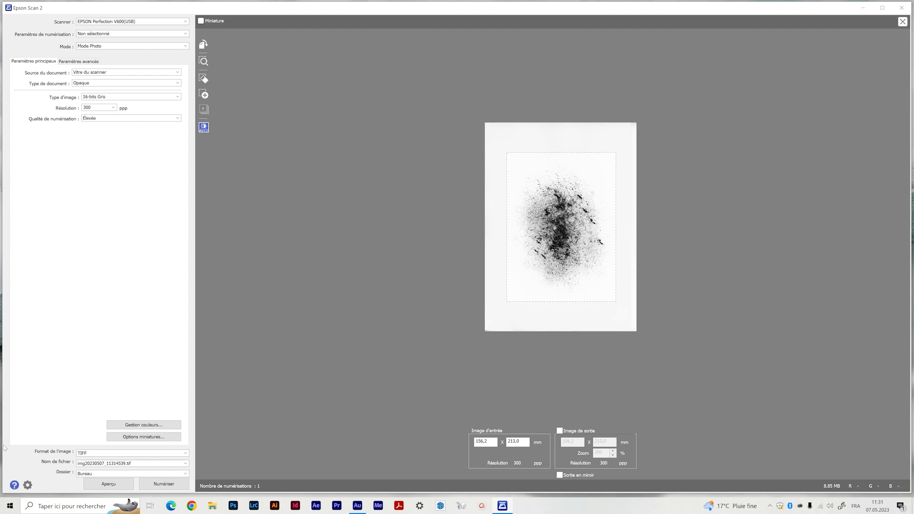
click(162, 466)
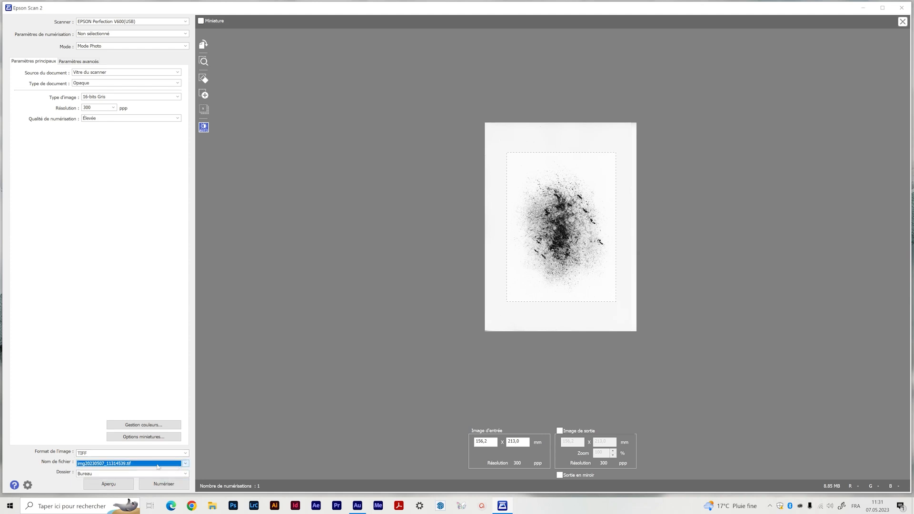
click(167, 485)
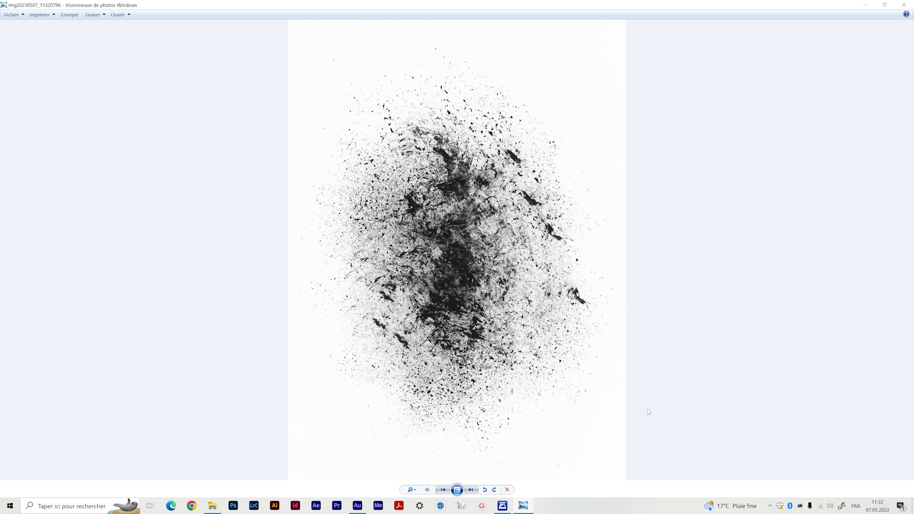
click(903, 6)
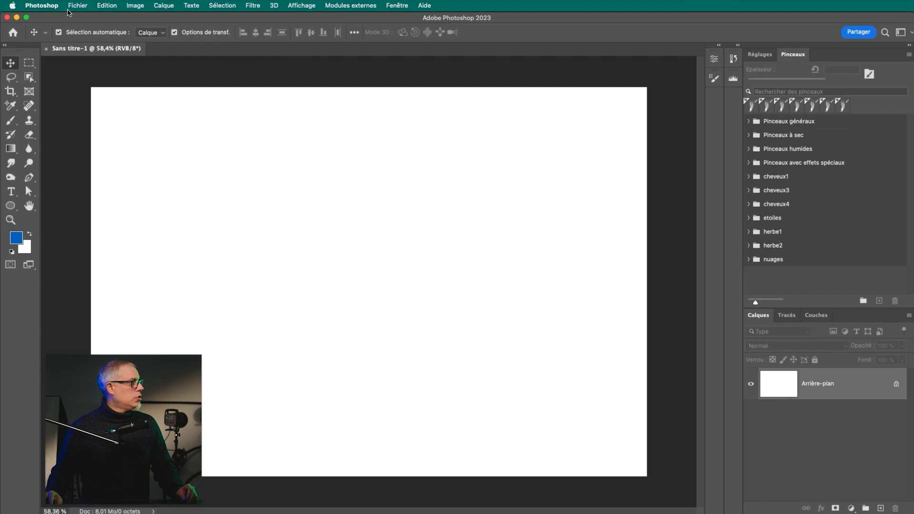
Step: Switch to Photoshop and open the scanned grass drawing img20230507_11443458.tif
click(76, 7)
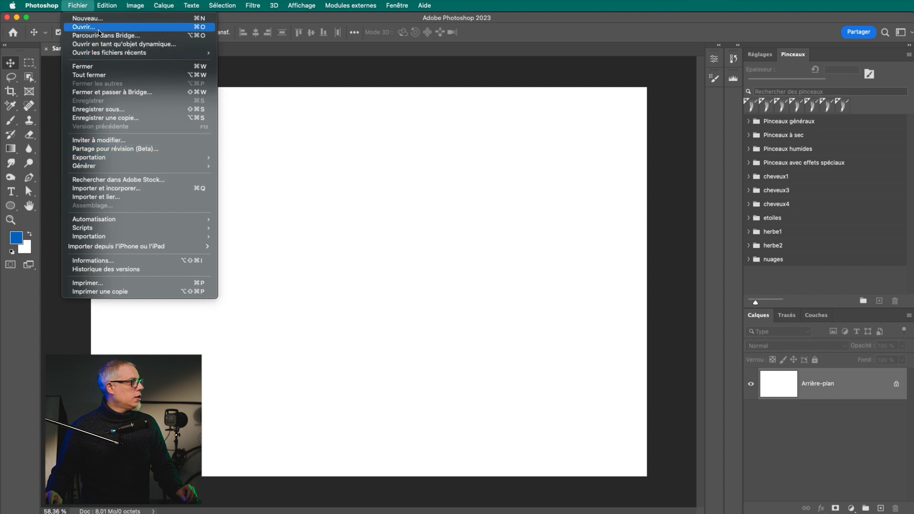
click(98, 30)
double_click(363, 199)
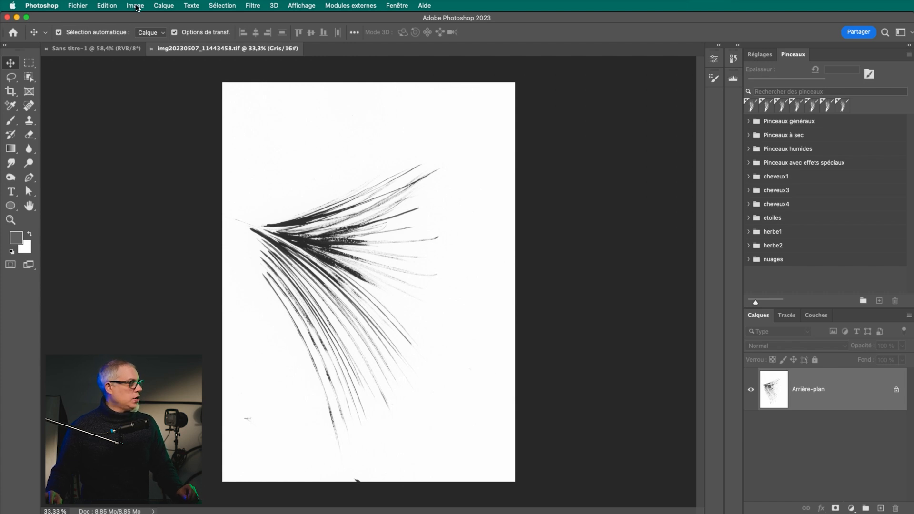
Step: Rotate the scanned grass image 90° counterclockwise so the blades point upward
click(137, 5)
mouse_move(159, 93)
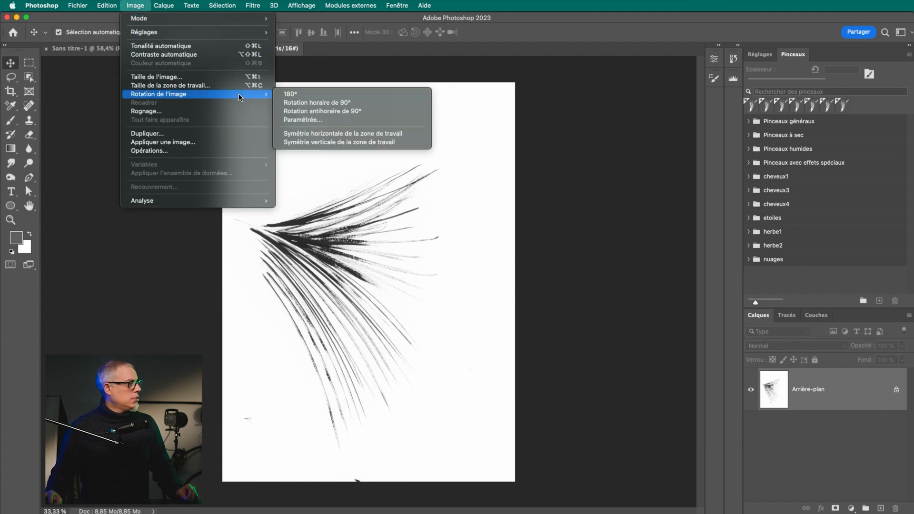
click(332, 111)
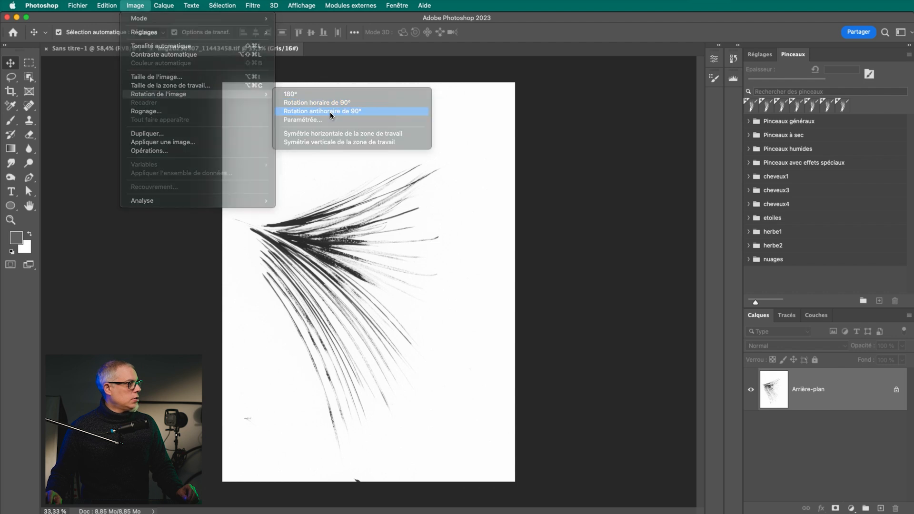
key(super+t)
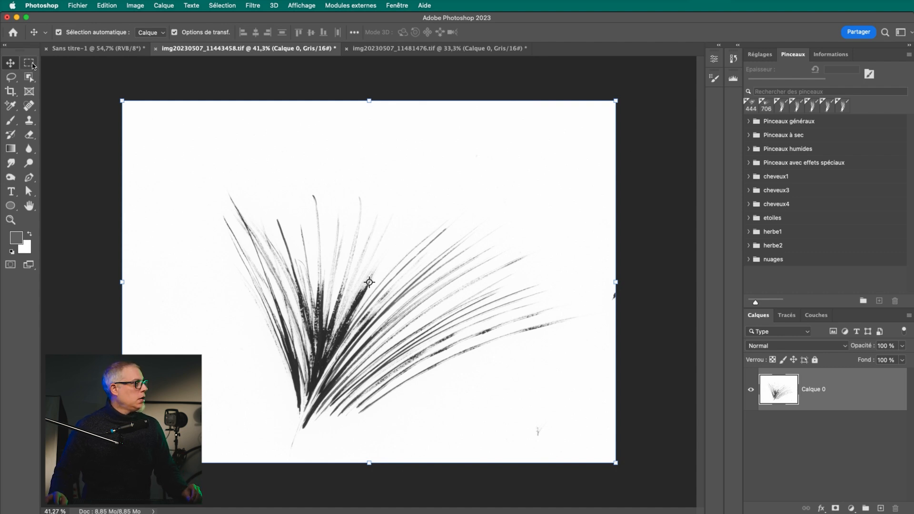
Step: Select the grass tuft with a rectangular marquee and define it as a brush preset named herbe5
click(29, 66)
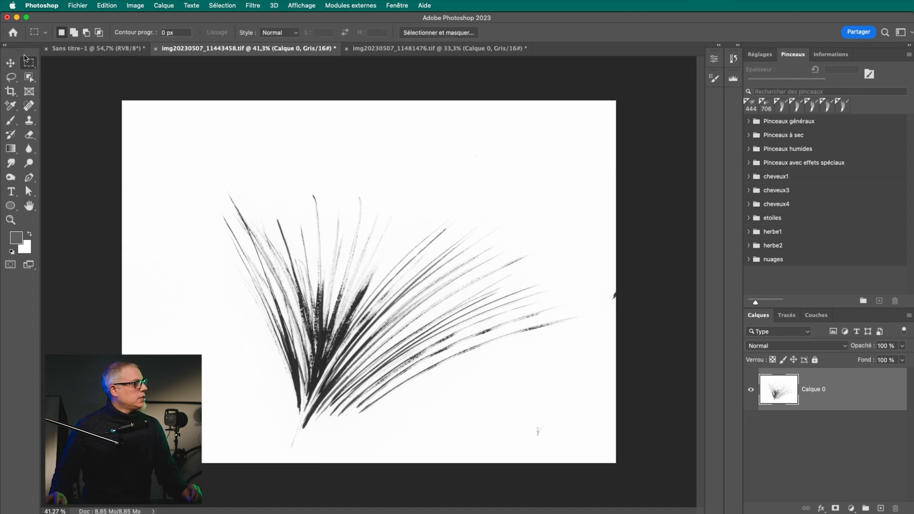
drag(189, 149, 597, 455)
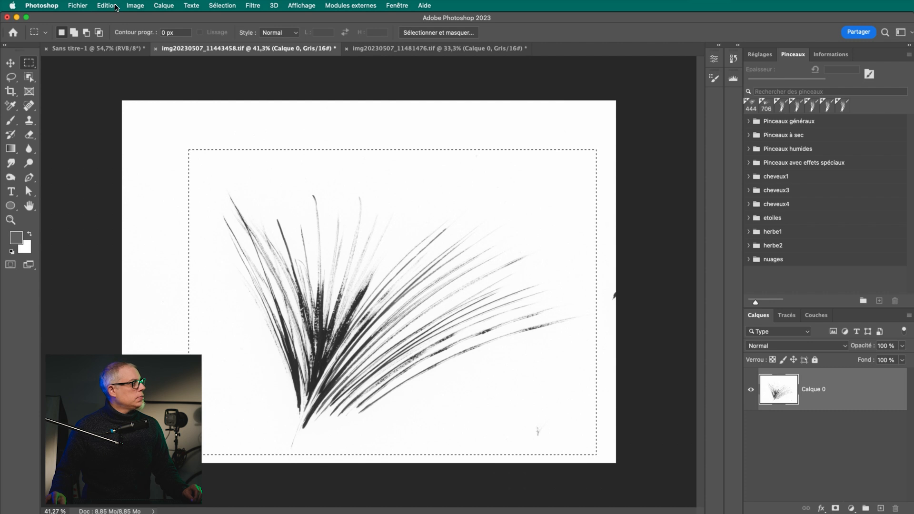
click(109, 6)
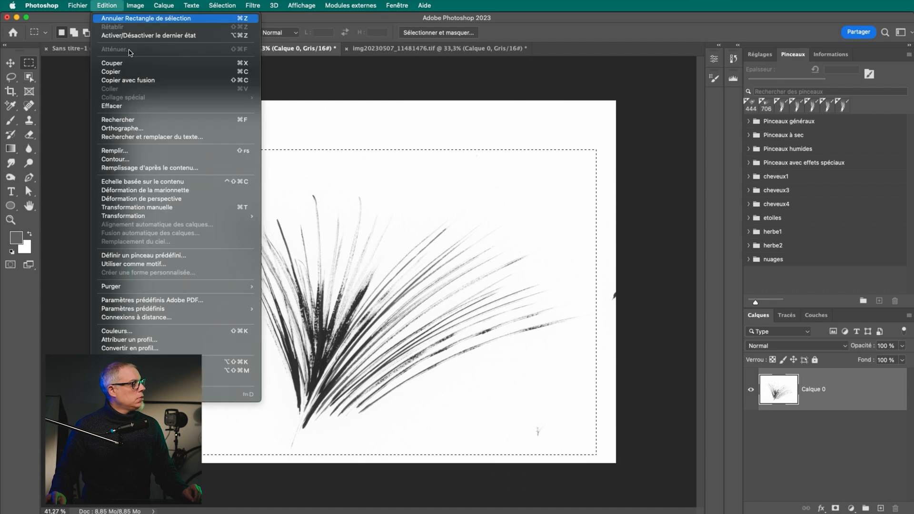
click(182, 256)
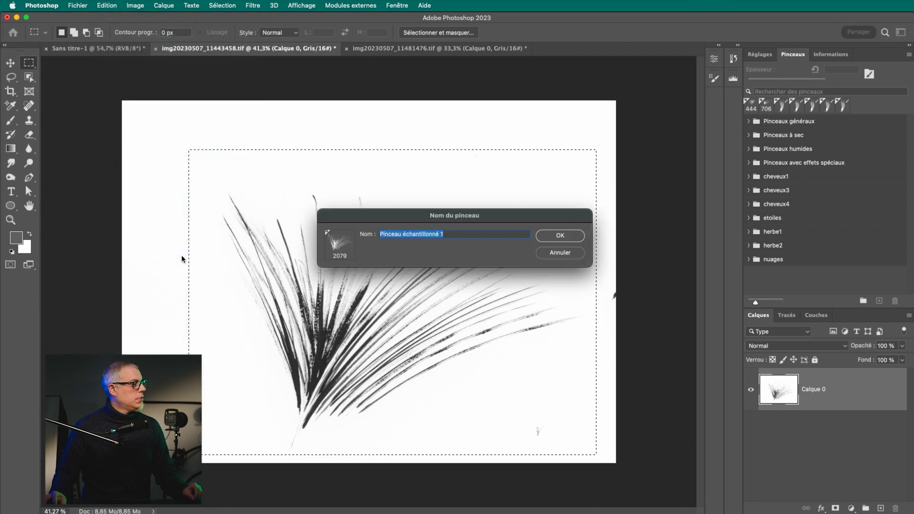
text(herbe5)
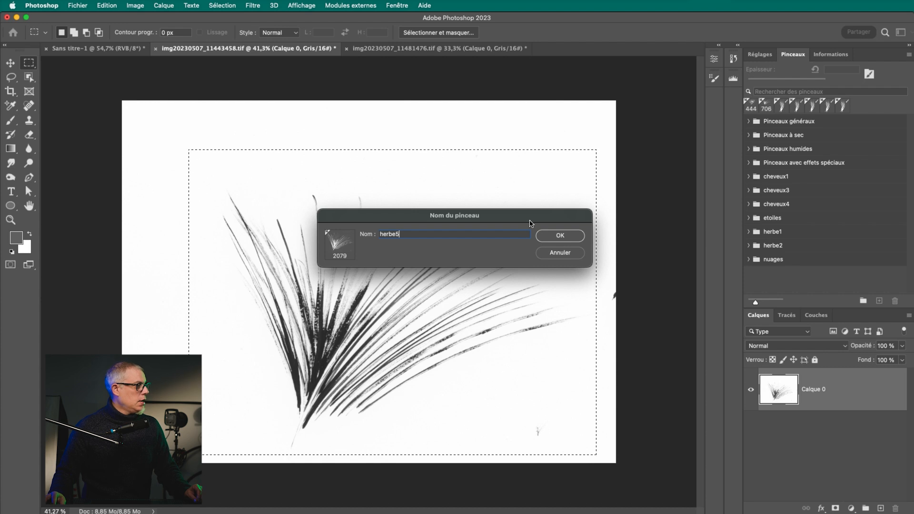
click(568, 238)
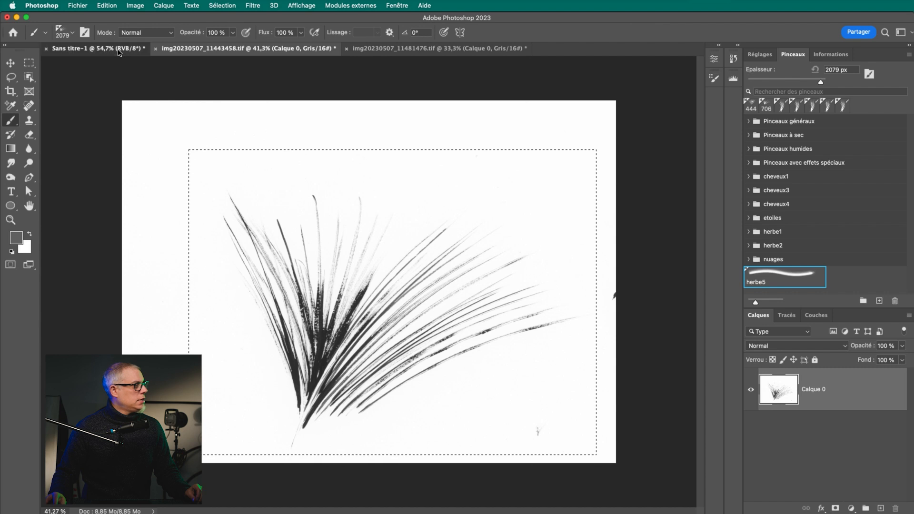
Step: Stamp the herbe5 brush in blue on the Sans titre-1 document at 580 px and 1290 px, and undo the stamps
click(118, 49)
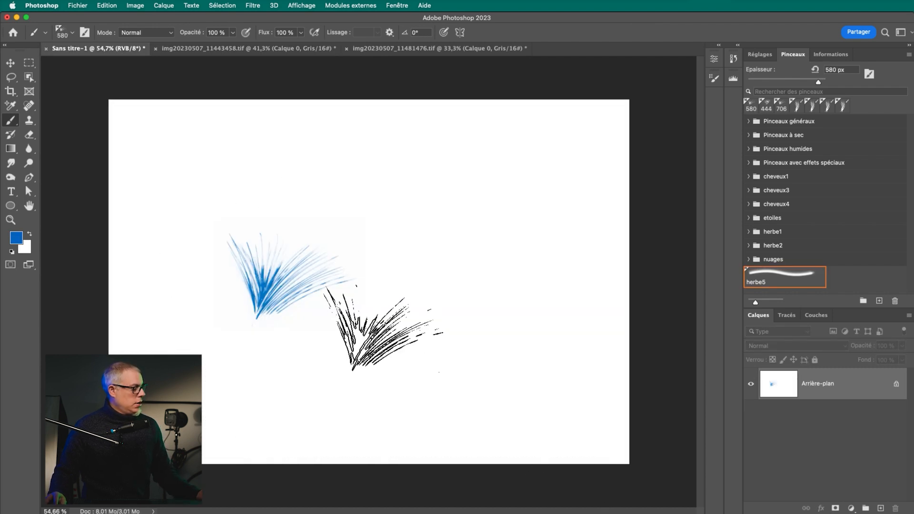
drag(381, 324, 474, 329)
click(466, 282)
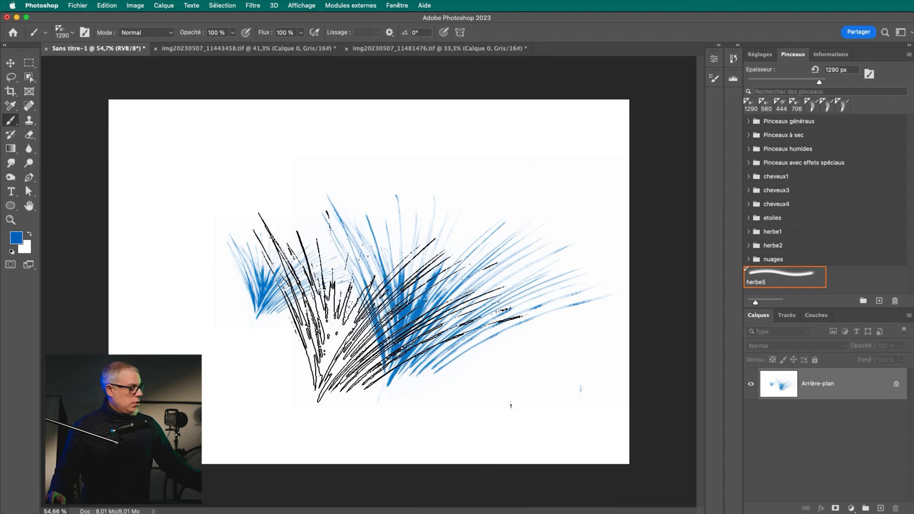
key(super+z)
key(super+z)
Step: Put the herbe5 brush in a new brush group named herbres and paint broad blue test strokes with it at 832 px
click(764, 277)
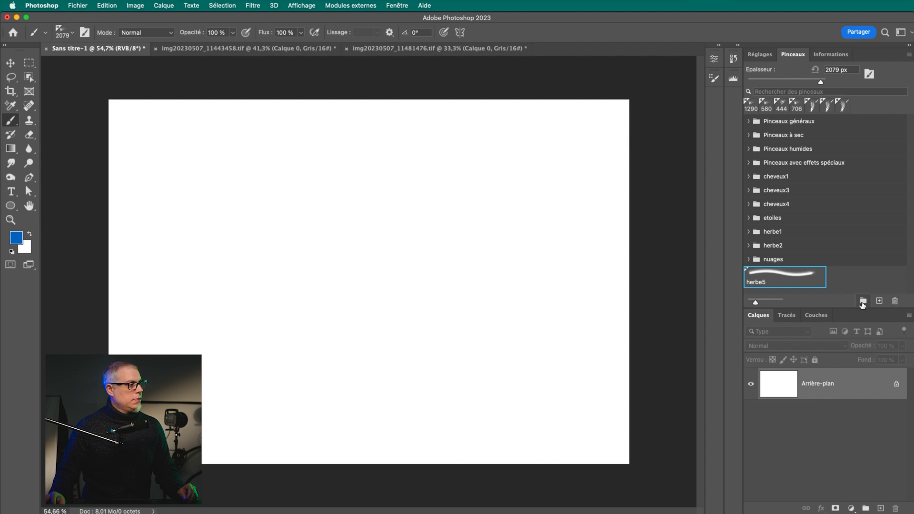
click(863, 302)
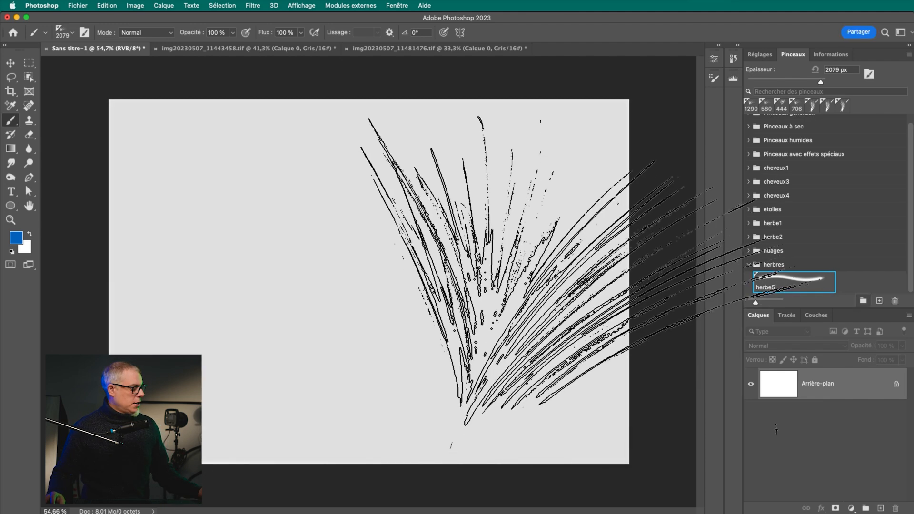
drag(357, 282, 261, 313)
mouse_move(233, 282)
mouse_down()
mouse_move(369, 269)
mouse_move(454, 278)
mouse_move(477, 290)
mouse_move(418, 345)
mouse_move(257, 369)
mouse_up()
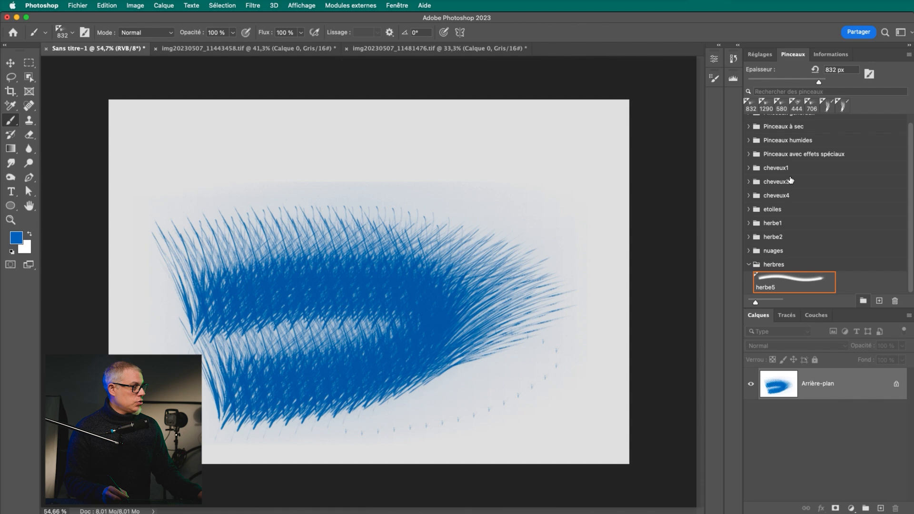
Step: Examine the background around the blade tips along the upper edge of the painted strokes, magnified up to 300 %
key(z)
click(382, 217)
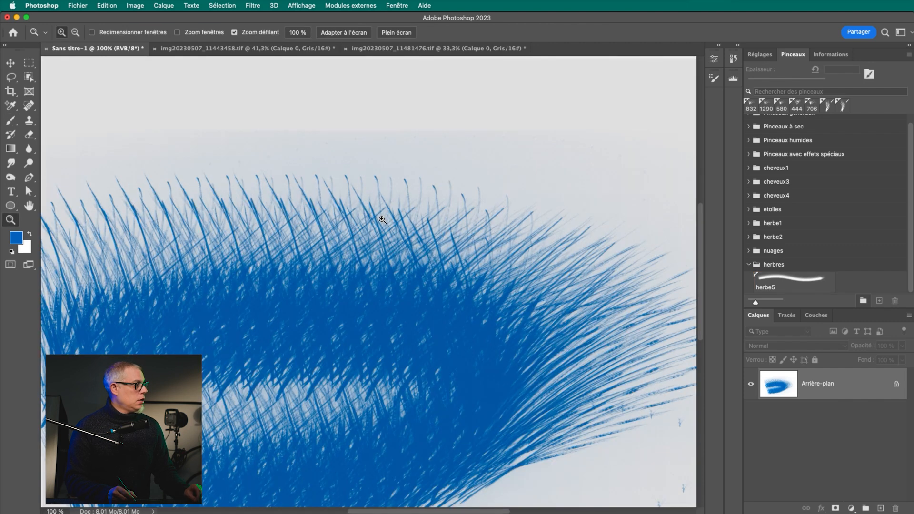
click(382, 220)
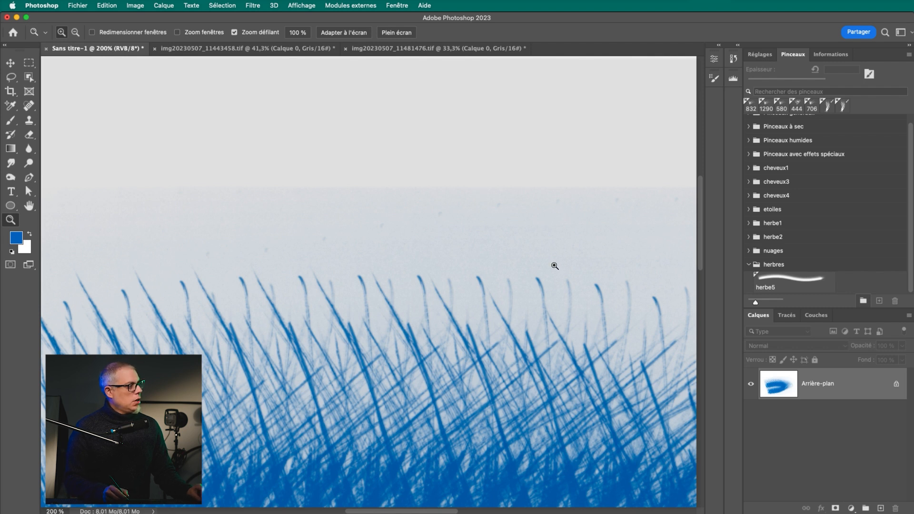
click(469, 255)
scroll(474, 285, up, 4)
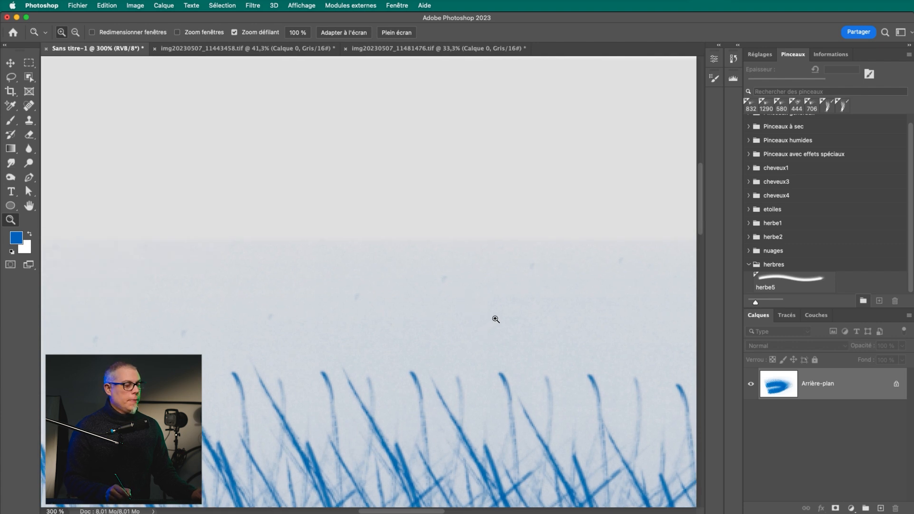
scroll(495, 319, down, 5)
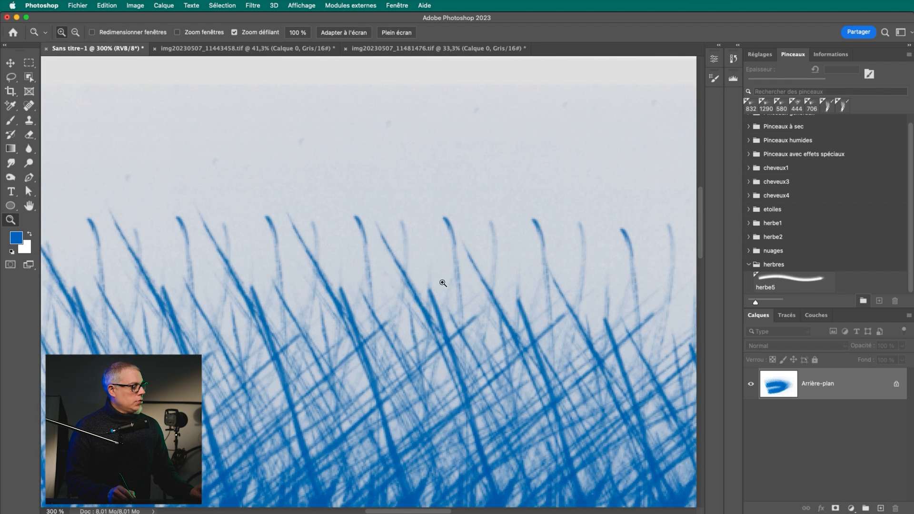
alt+click(445, 283)
alt+click(446, 284)
alt+click(448, 286)
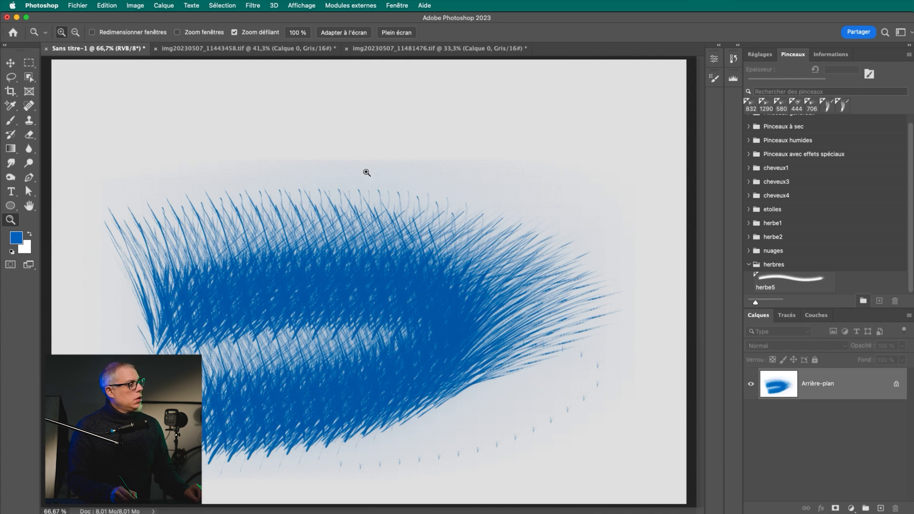
Step: Compare the paper background of the scanned grass in img20230507_11443458.tif with the background of the painted strokes in Sans titre-1
click(265, 50)
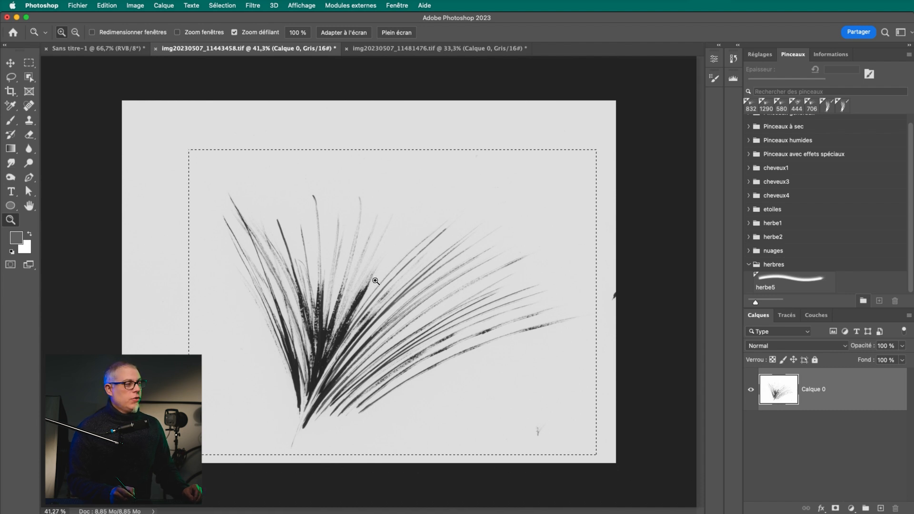
drag(340, 260, 379, 281)
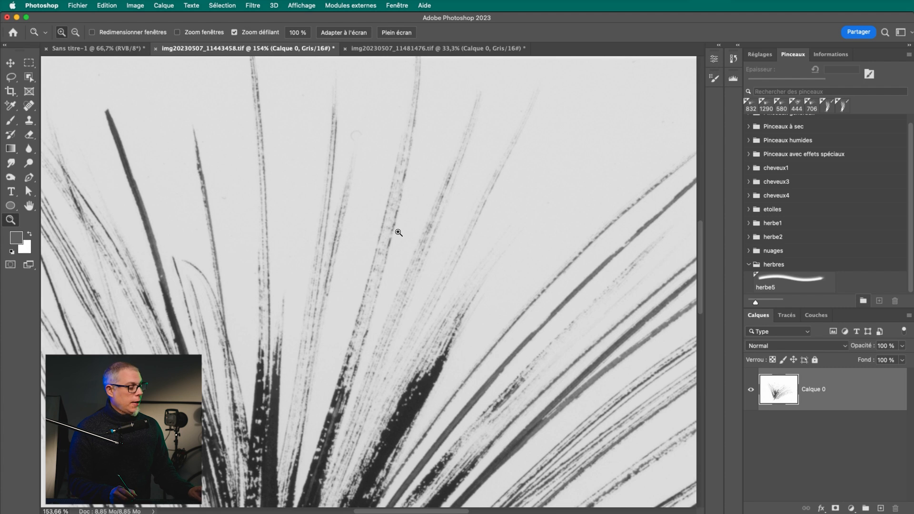
scroll(367, 205, up, 5)
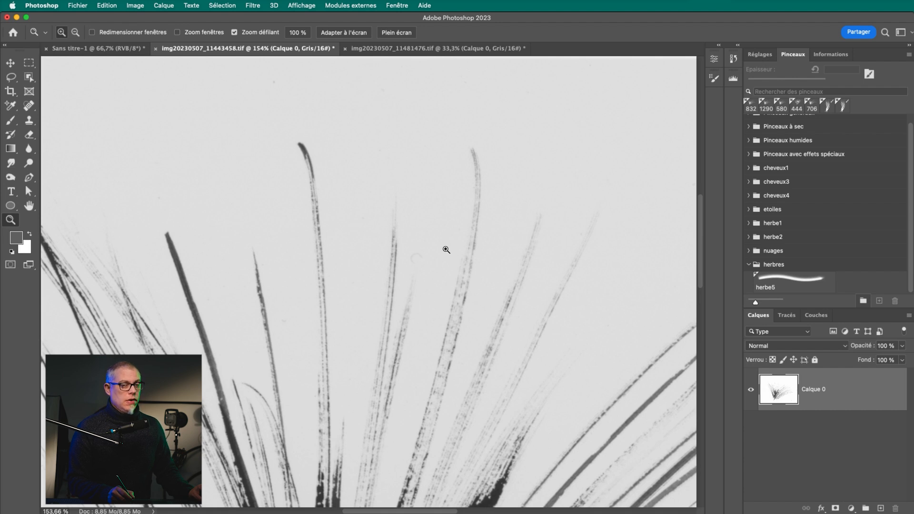
key(ctrl+shift+Tab)
mouse_move(376, 181)
mouse_down()
mouse_move(438, 198)
mouse_move(388, 201)
mouse_move(365, 168)
mouse_up()
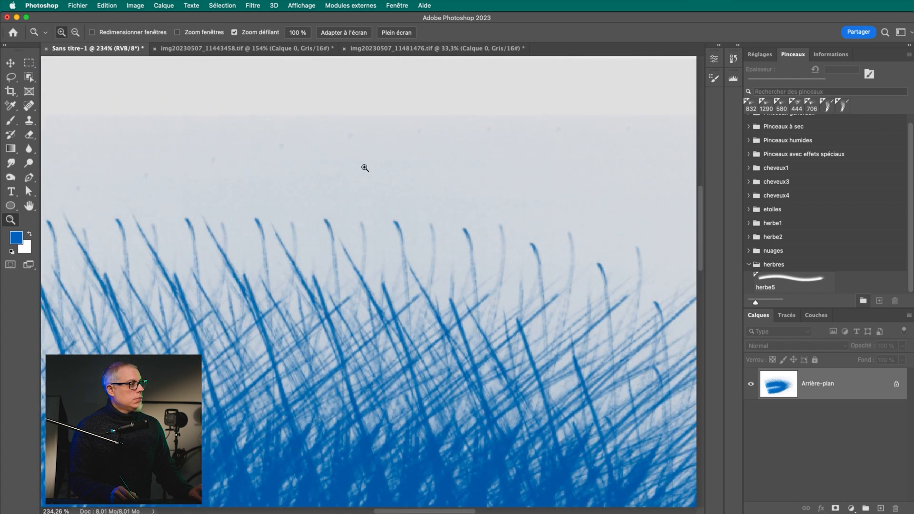
key(ctrl+Tab)
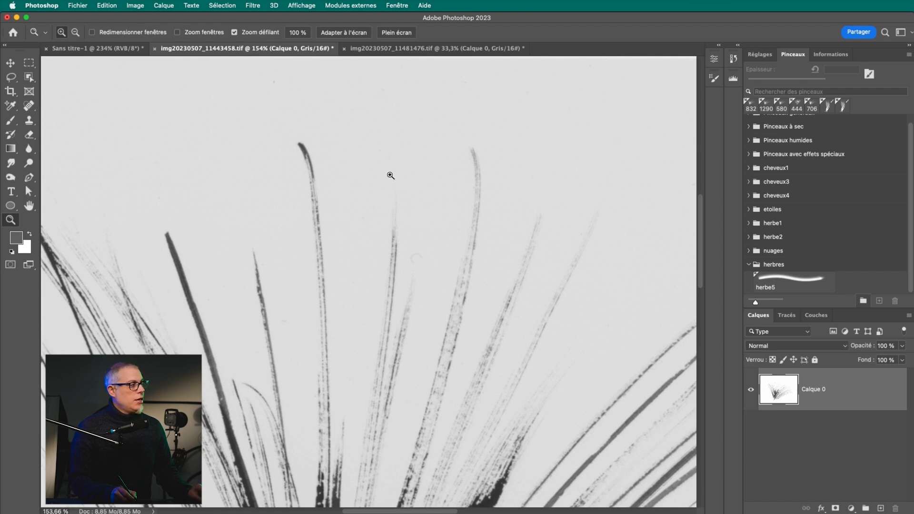
Step: Examine the tinted background above the painted blades in Sans titre-1, magnified up to 400 %
drag(440, 281, 414, 281)
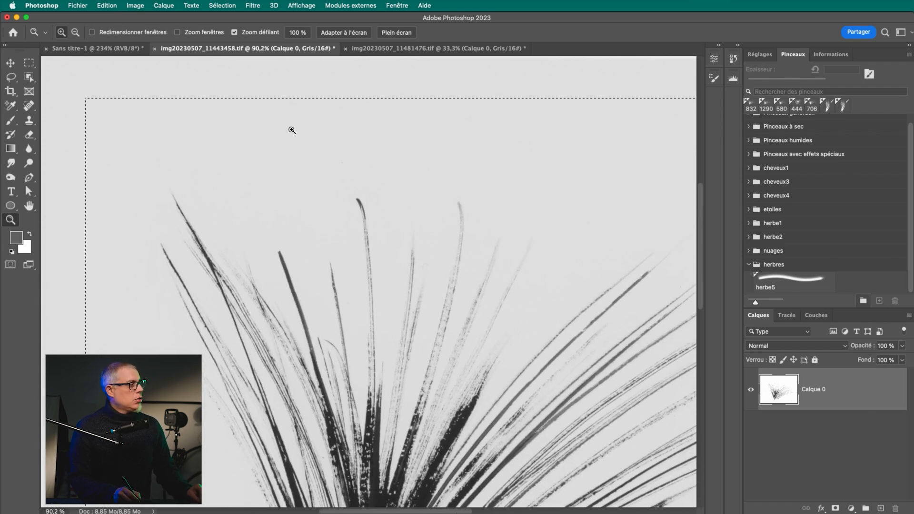
click(111, 49)
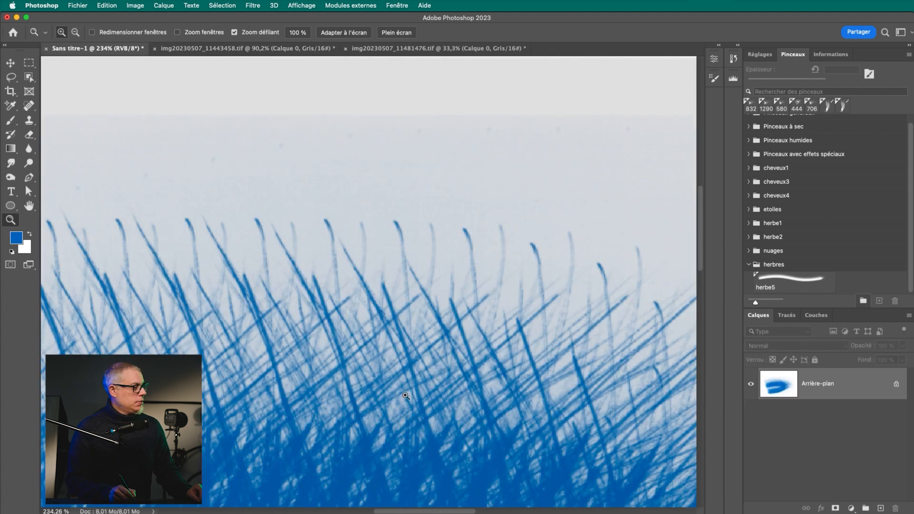
key(v)
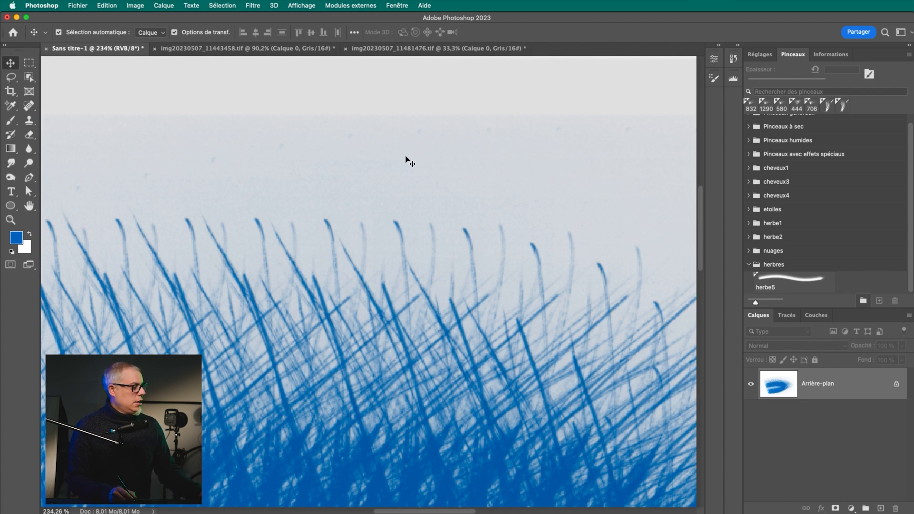
key(z)
click(403, 186)
click(408, 188)
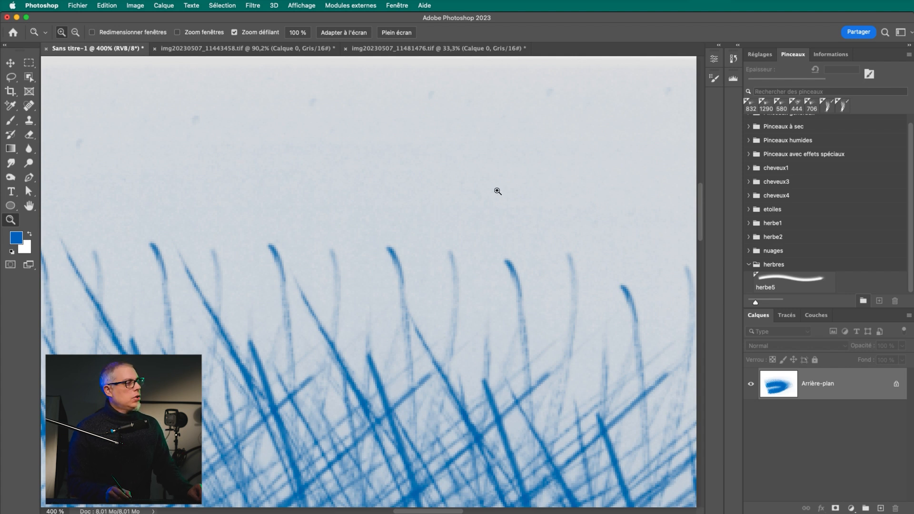
drag(379, 252, 303, 261)
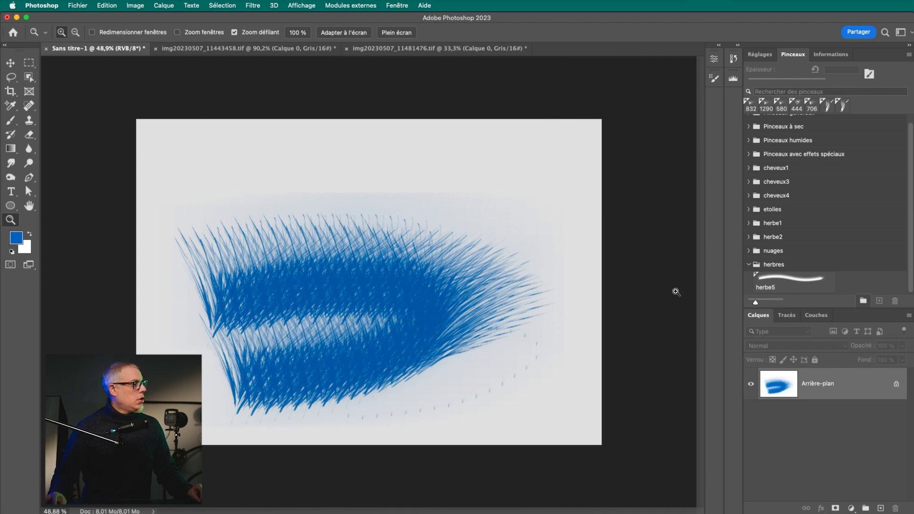
Step: Delete the herbe5 brush from the herbres group and clear the selection in img20230507_11443458.tif
key(ctrl+Tab)
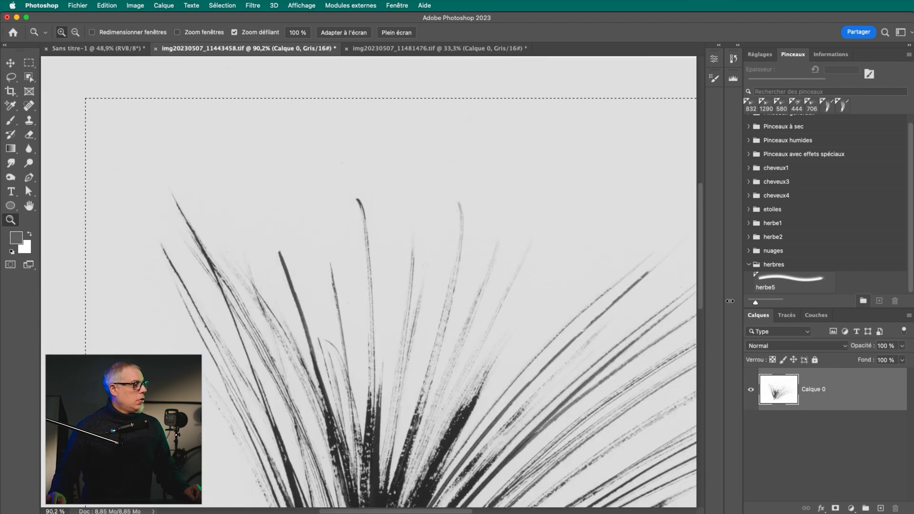
click(789, 286)
drag(788, 286, 897, 301)
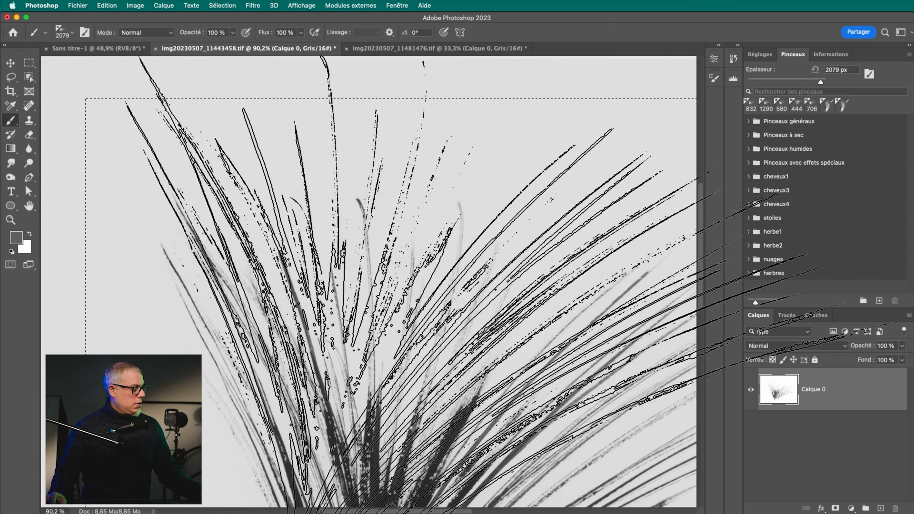
key(z)
drag(484, 294, 451, 307)
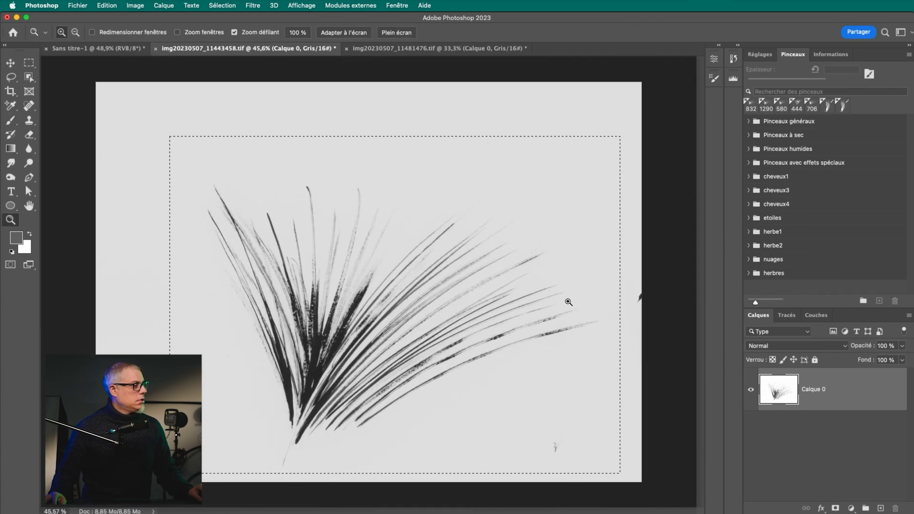
key(super+d)
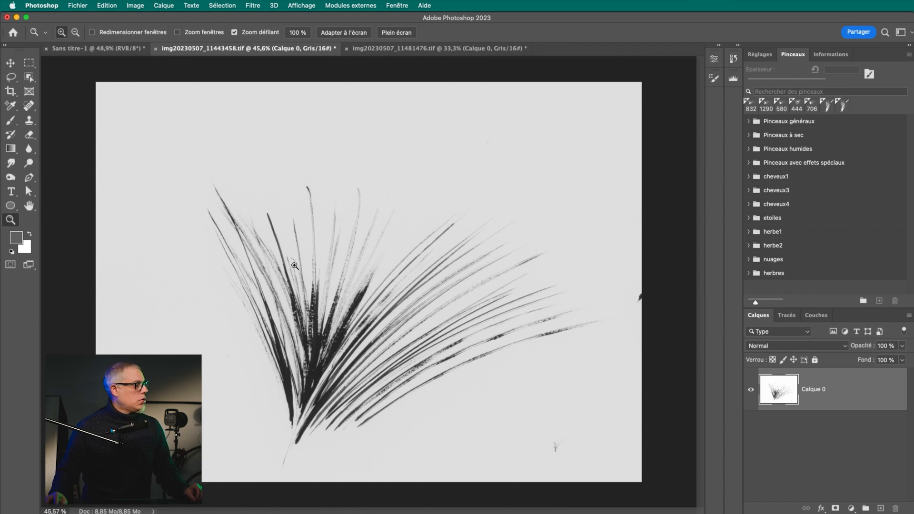
Step: Deselect the layer and read the tone values of the paper background and the ink strokes in the scan
click(762, 55)
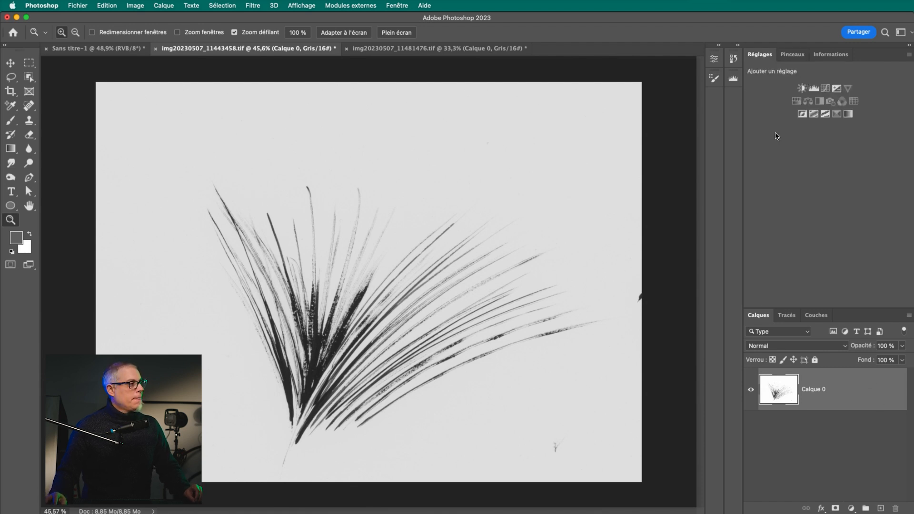
key(v)
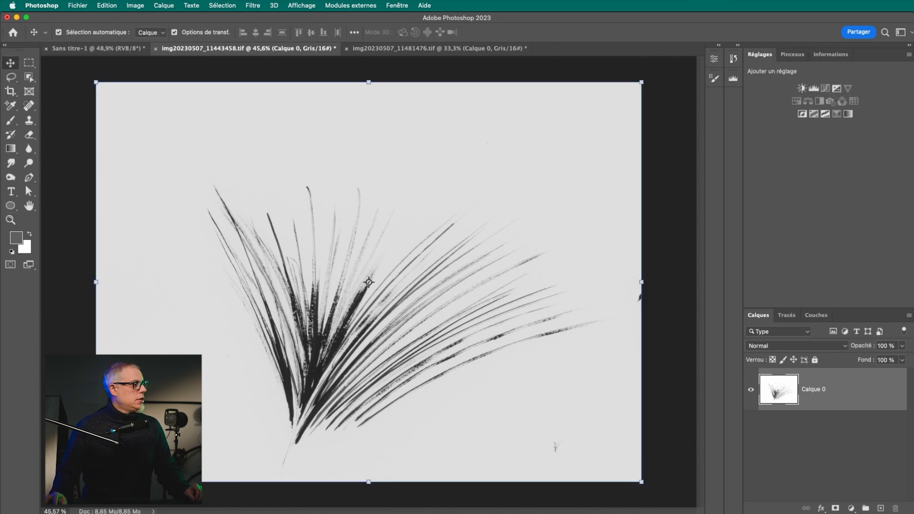
click(793, 448)
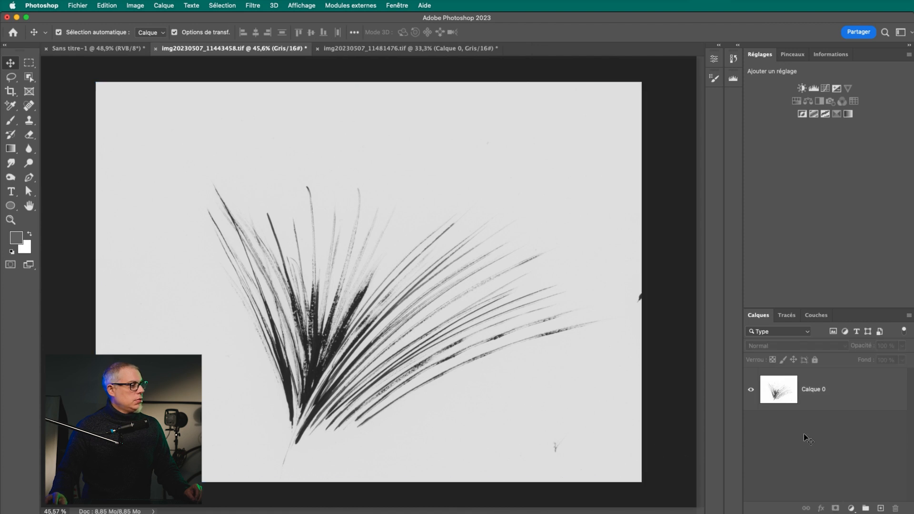
click(842, 56)
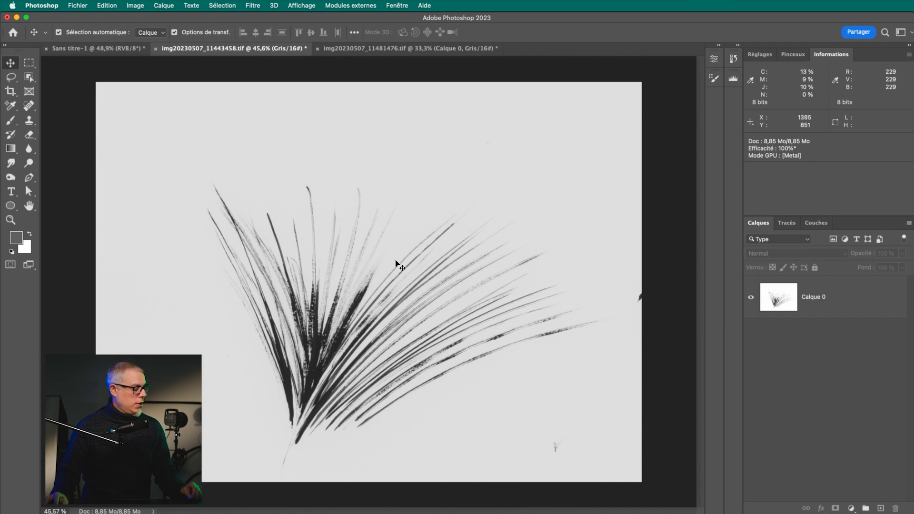
key(z)
drag(359, 267, 392, 261)
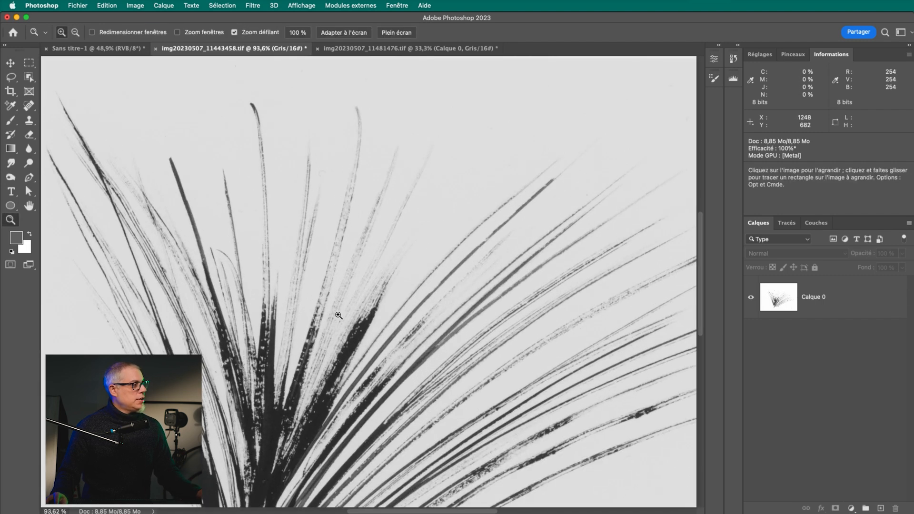
drag(475, 226, 445, 231)
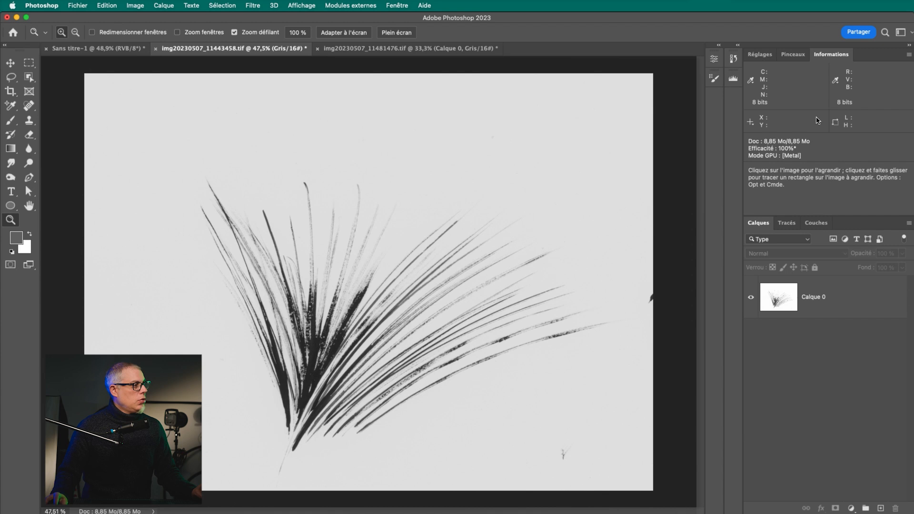
Step: Add a Levels adjustment layer above Calque 0 and set its input black point to 17 and white point to 240
click(888, 316)
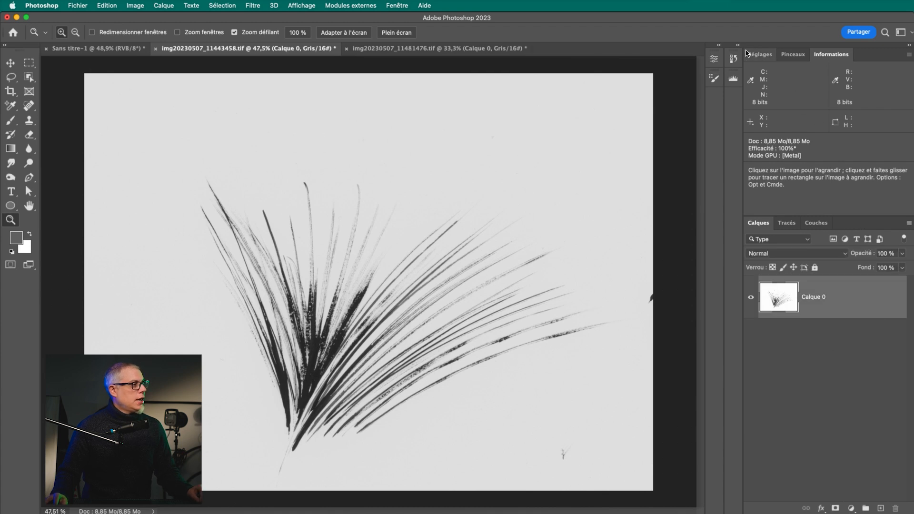
click(762, 57)
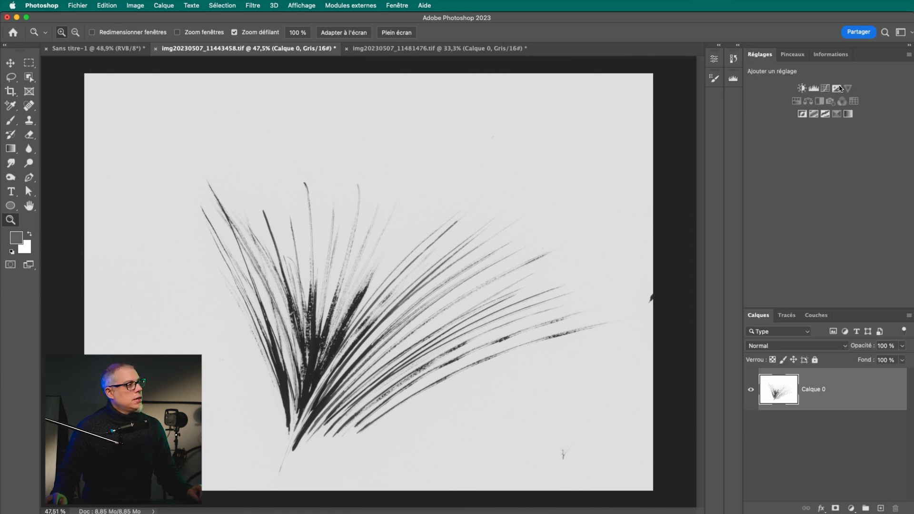
click(814, 89)
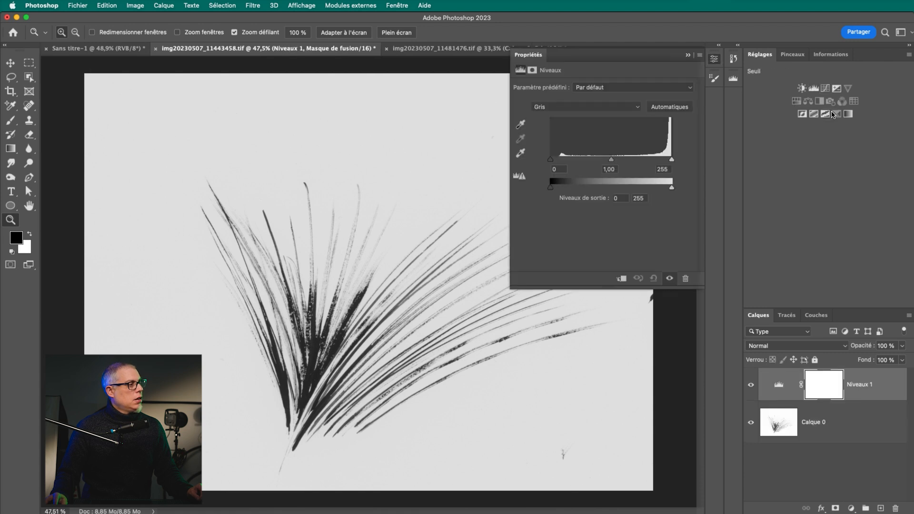
drag(550, 162, 552, 162)
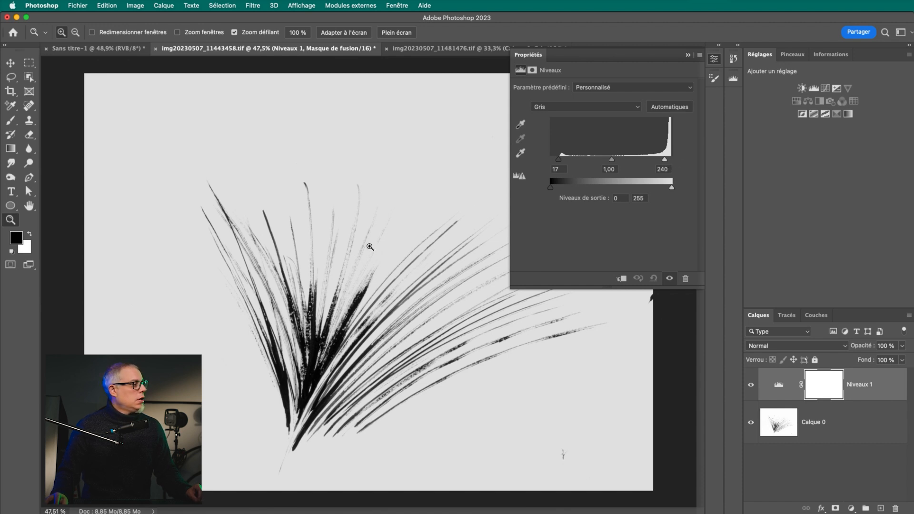
Step: Check the tone values of the paper and the ink again with the Levels correction applied
click(814, 473)
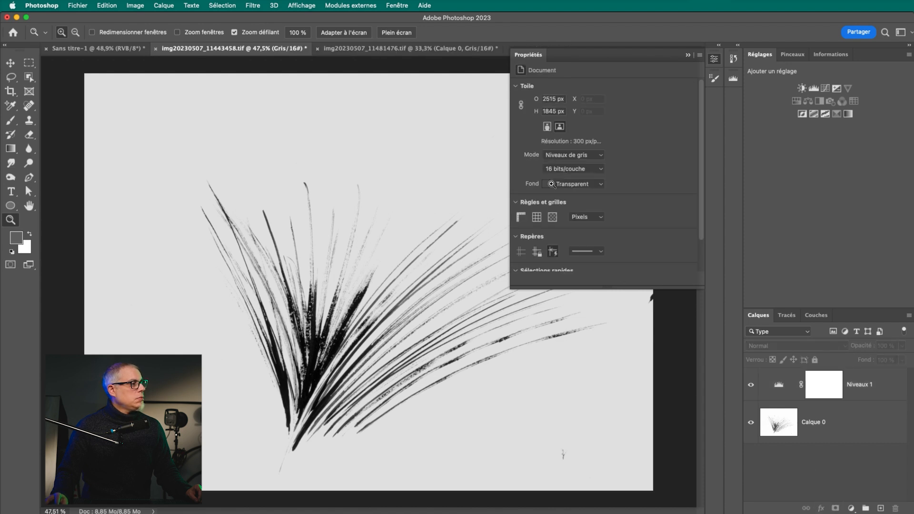
click(830, 56)
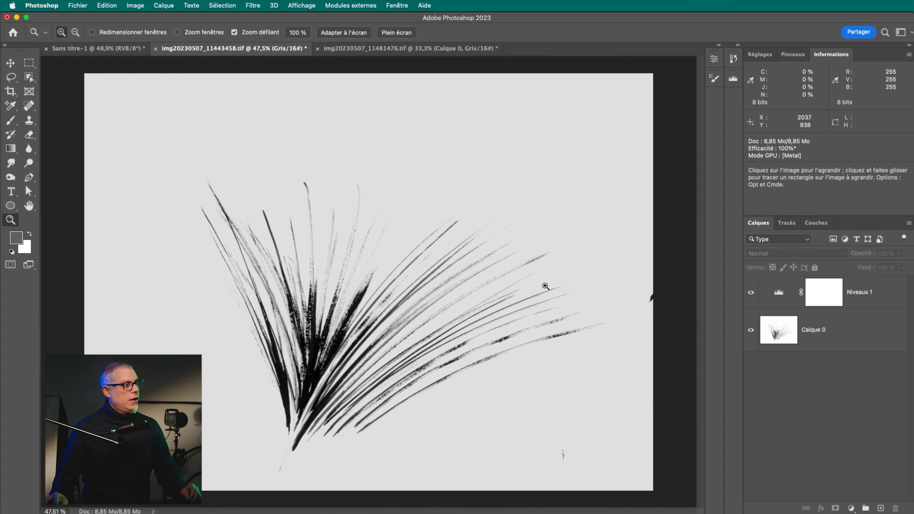
key(v)
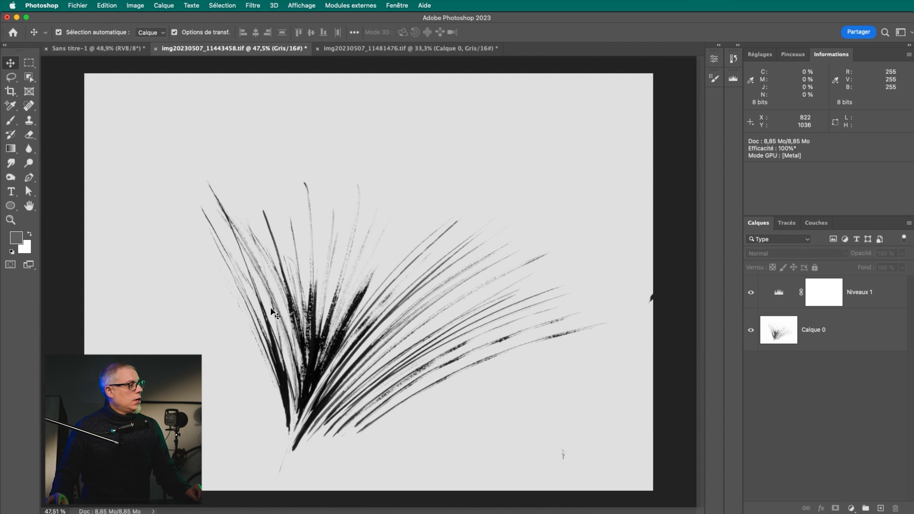
Step: Select a rectangle of about 2021 × 1466 px around the grass on Calque 0 and define it as the brush herbe 5
click(30, 64)
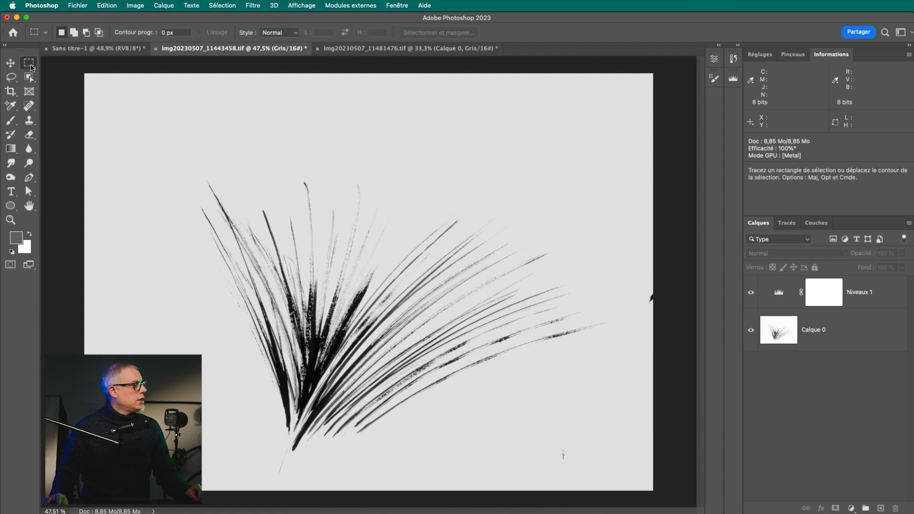
drag(172, 146, 630, 482)
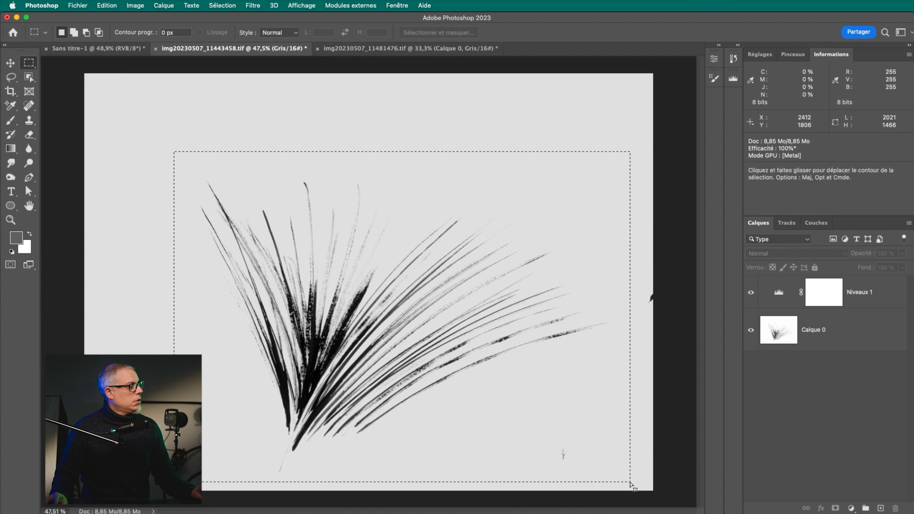
click(764, 340)
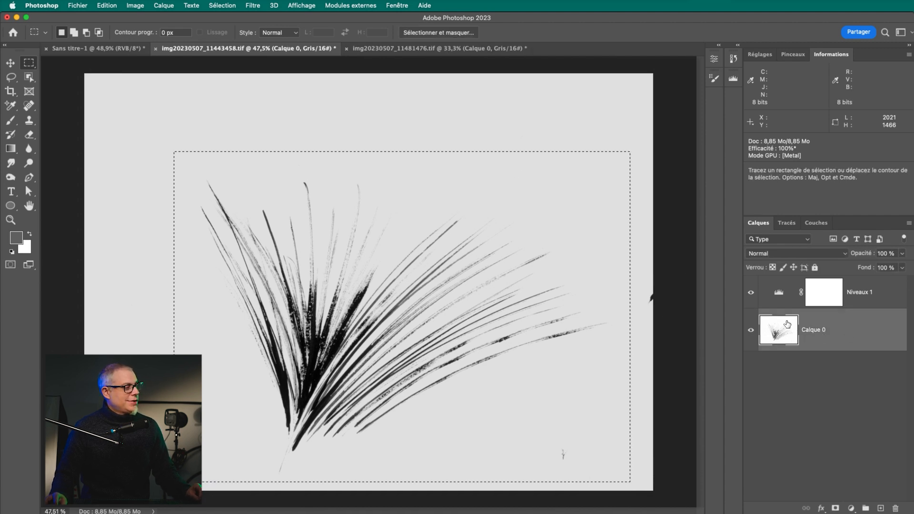
click(106, 7)
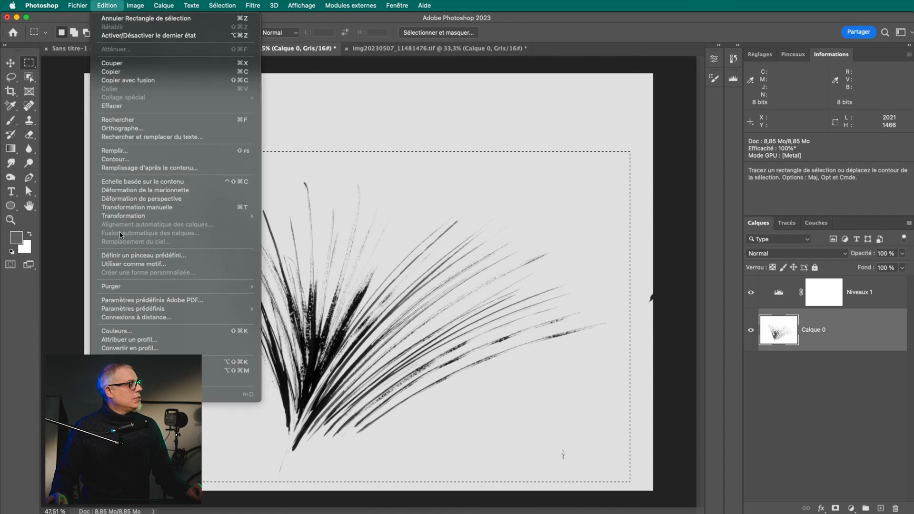
click(126, 258)
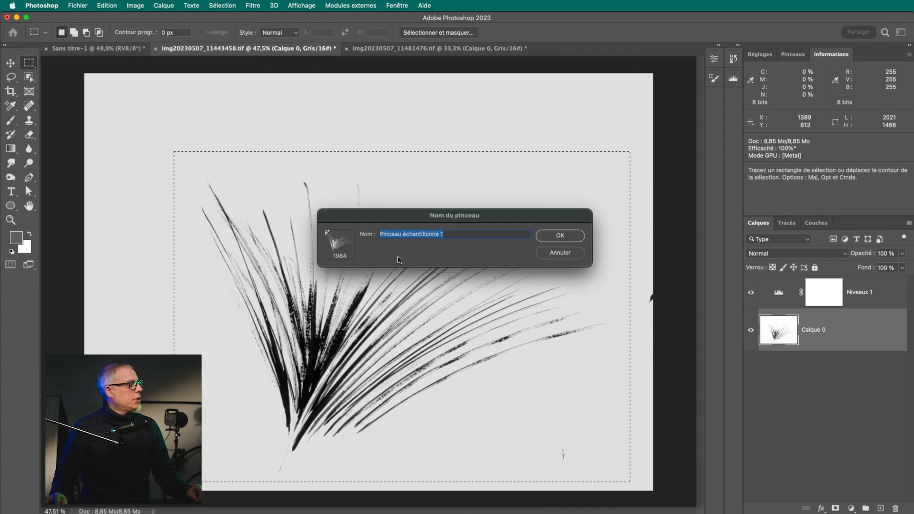
text(her)
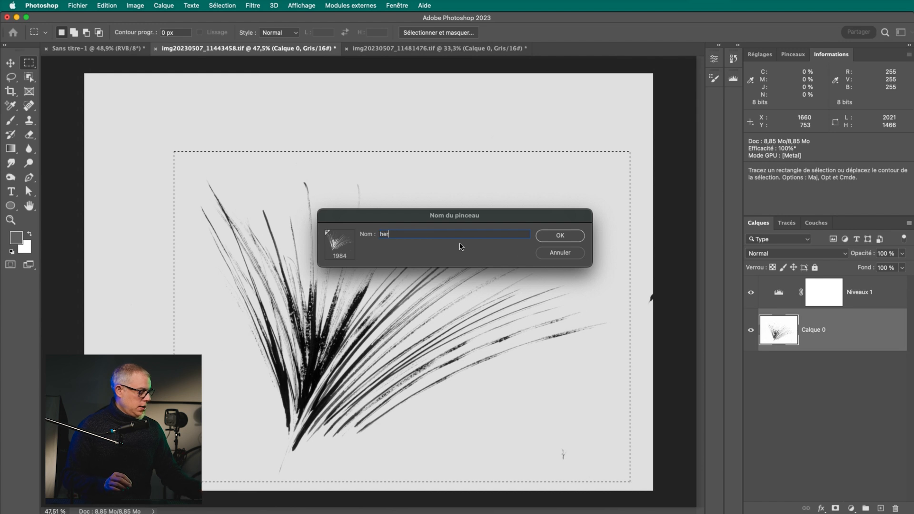
text(be 4)
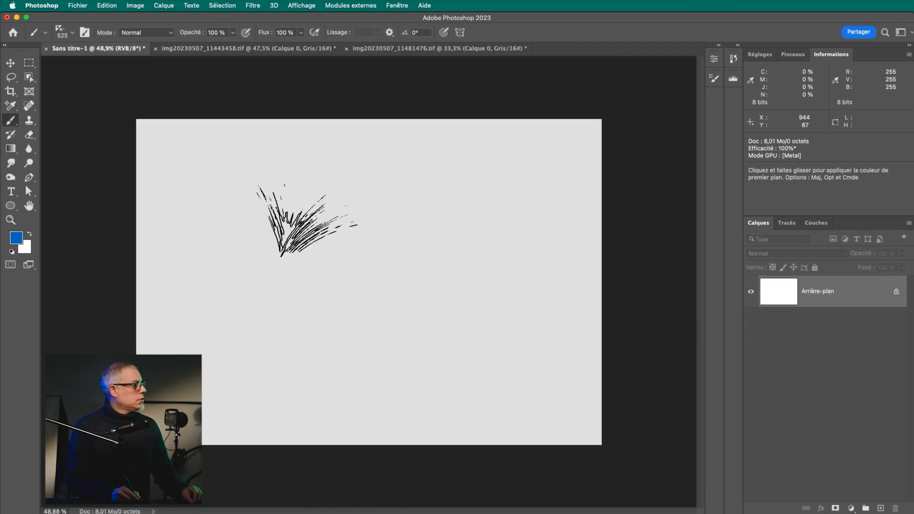
Step: Paint blue test stamps and strokes with the herbe 5 brush in Sans titre-1 at 297 px and 626 px, and undo them
mouse_move(211, 250)
mouse_down()
mouse_move(349, 243)
mouse_move(443, 286)
mouse_up()
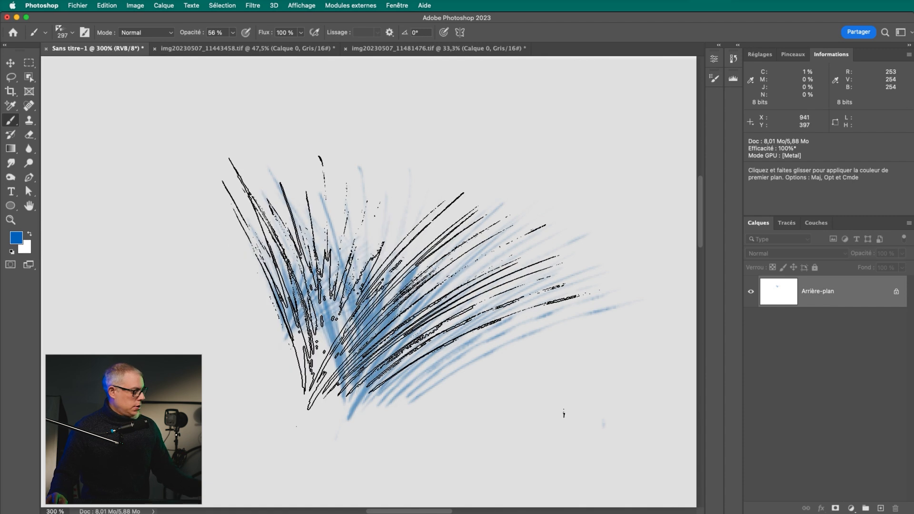
key(super+z)
key(super+z)
key(super+z)
click(376, 302)
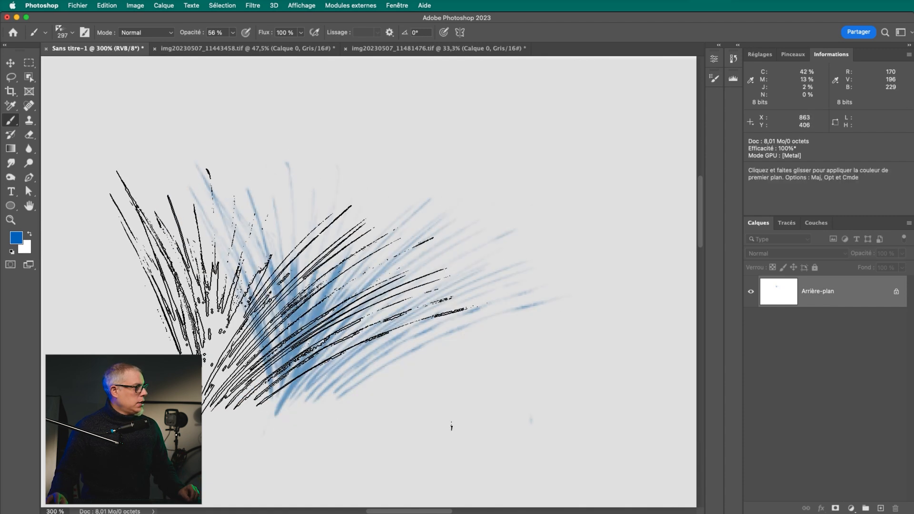
drag(297, 308, 480, 324)
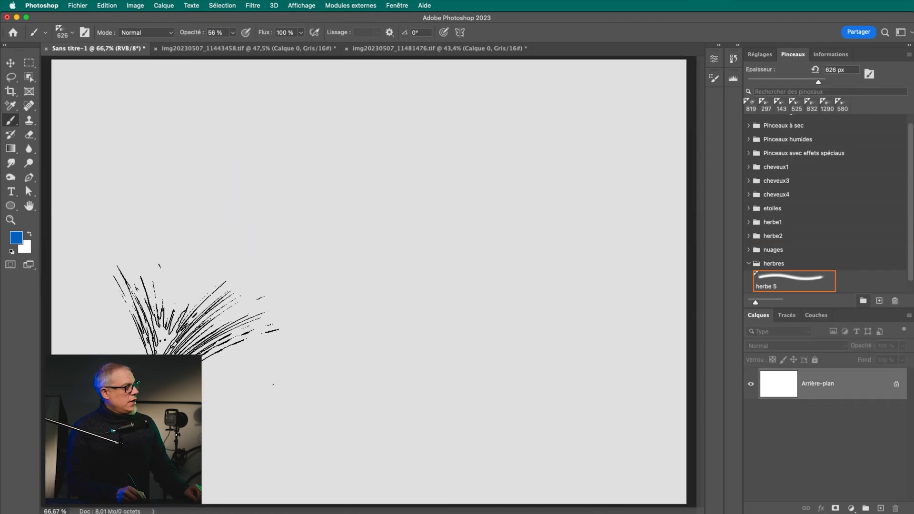
mouse_move(195, 312)
mouse_down()
mouse_move(405, 295)
mouse_move(462, 343)
mouse_move(157, 419)
mouse_up()
key(super+z)
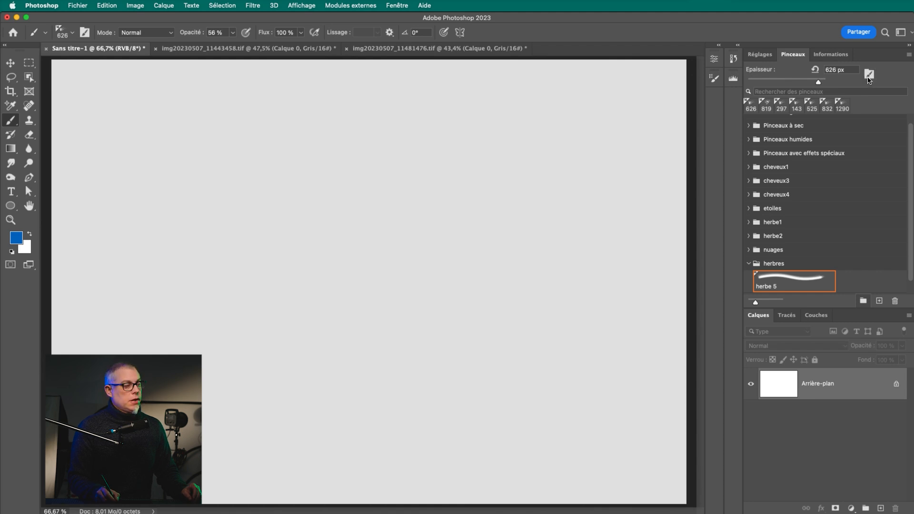
Step: Open the brush settings for herbe 5 and set the tip spacing (Pas) to 13%
click(715, 79)
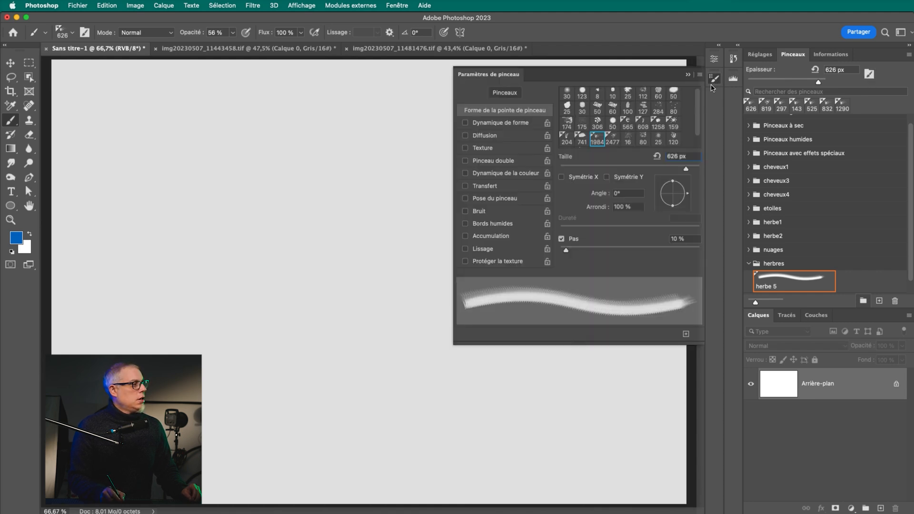
click(400, 6)
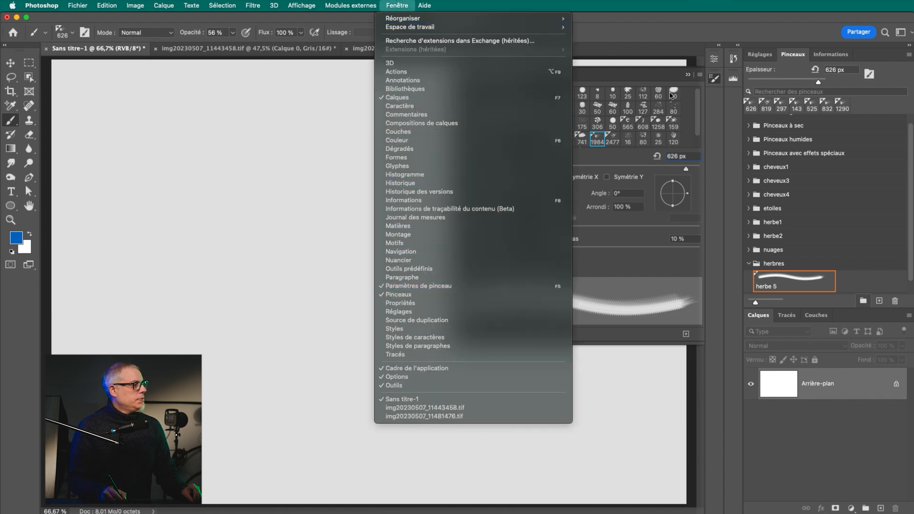
click(648, 266)
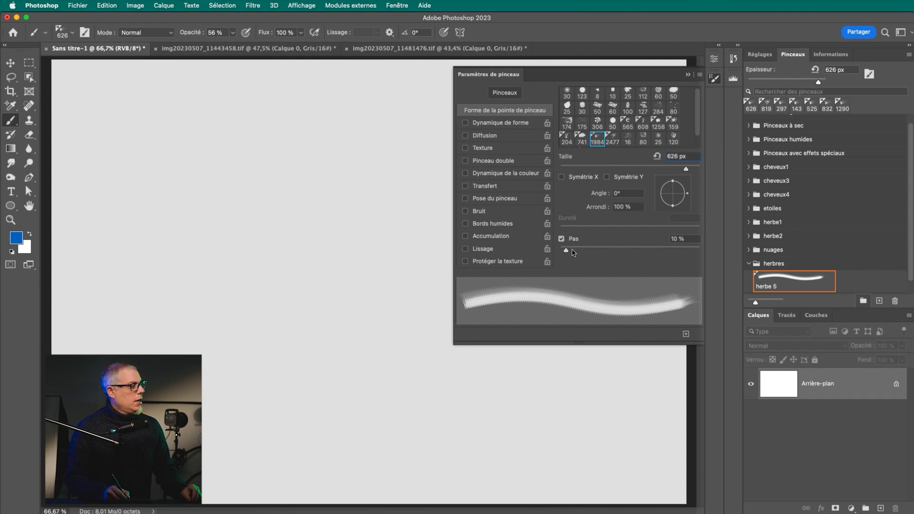
mouse_move(567, 256)
mouse_down()
mouse_move(613, 259)
mouse_move(566, 263)
mouse_up()
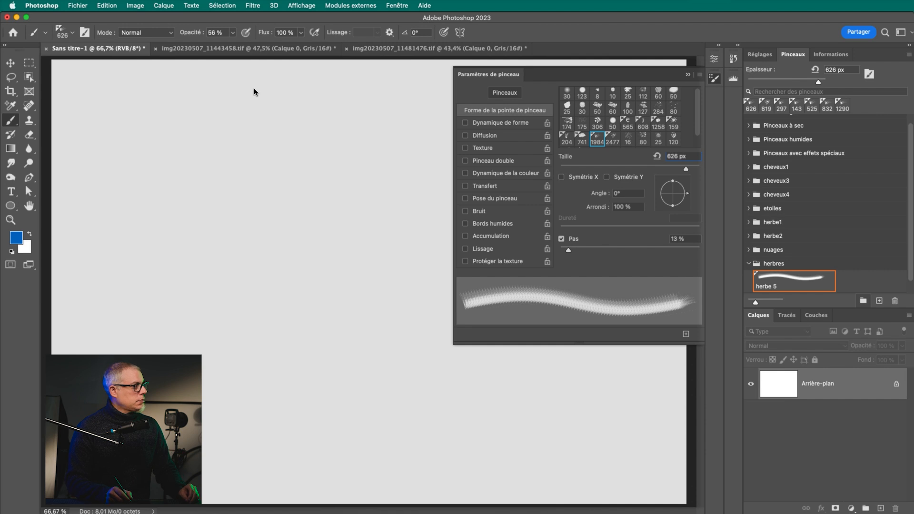
Step: Enable shape dynamics with 47% size variation, 29% minimum diameter and 4% angle variation, and test it with a blue stroke that is undone
click(496, 125)
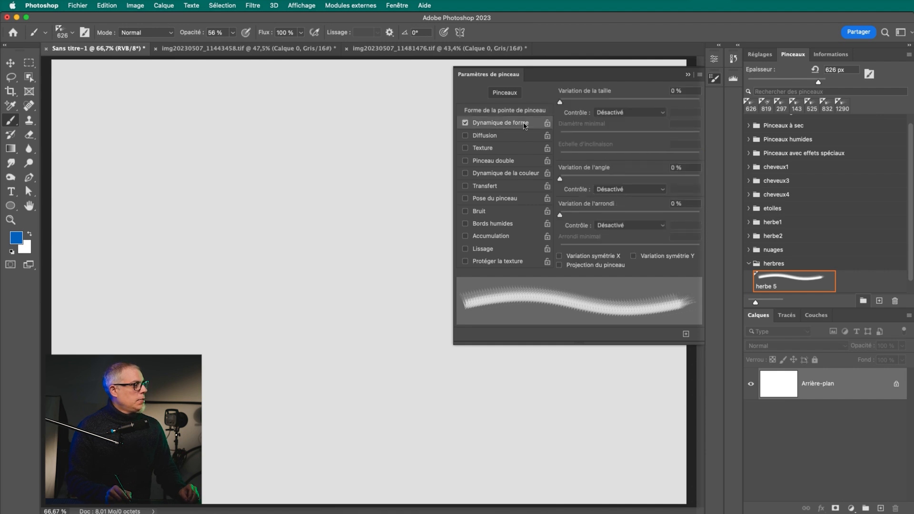
drag(587, 104, 625, 105)
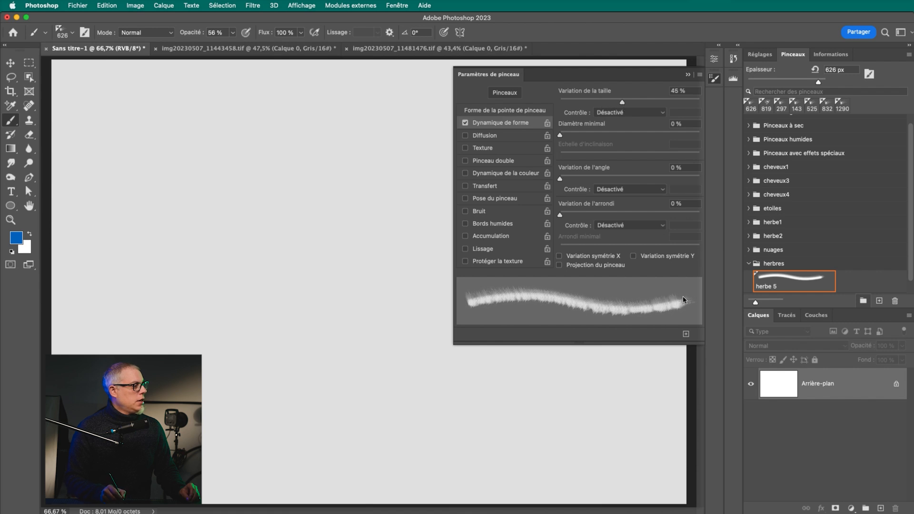
drag(560, 136, 610, 142)
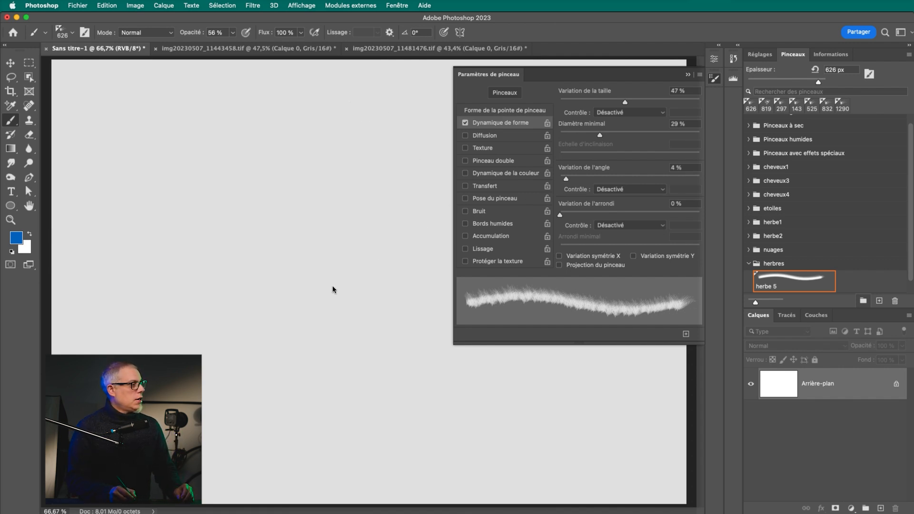
mouse_move(186, 324)
mouse_down()
mouse_move(500, 320)
mouse_move(238, 358)
mouse_move(310, 334)
mouse_up()
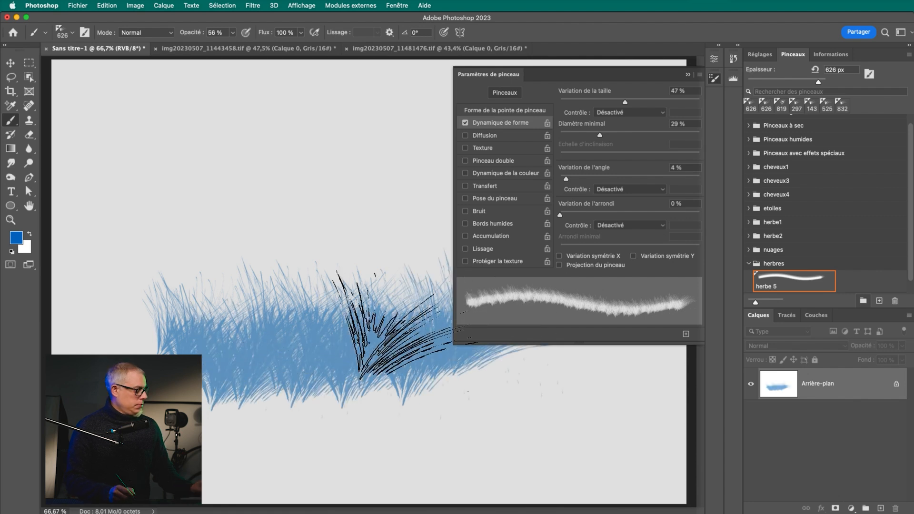
key(super+z)
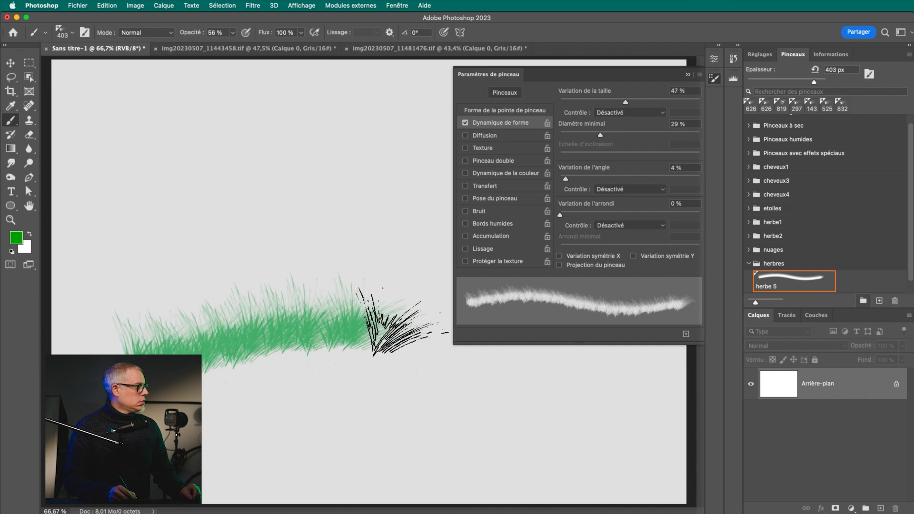
Step: Test the brush in green at 403 px, set the angle variation to 8%, and undo the test strokes
mouse_move(395, 319)
mouse_down()
mouse_move(210, 369)
mouse_move(379, 292)
mouse_up()
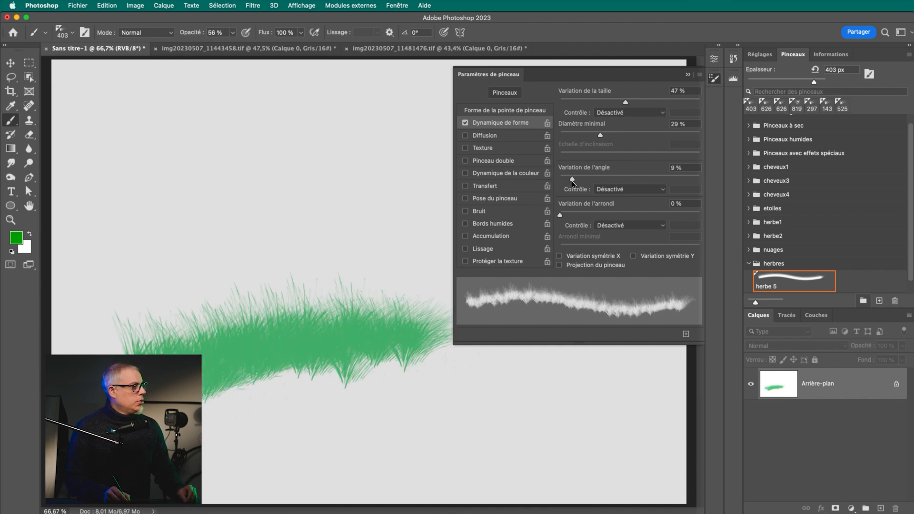
drag(174, 255, 372, 252)
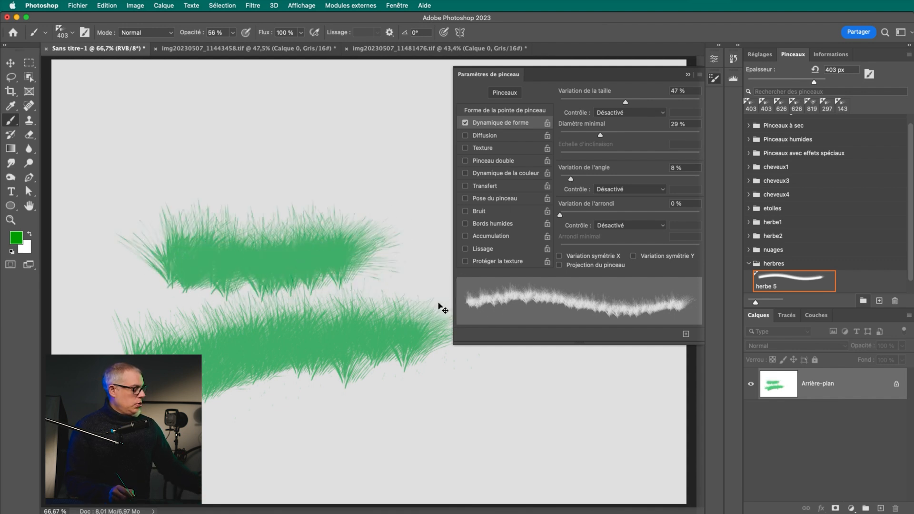
key(super+z)
key(super+z)
Step: Enable scattering (Diffusion) at 228% for the brush, paint a green test stroke and undo it
click(485, 136)
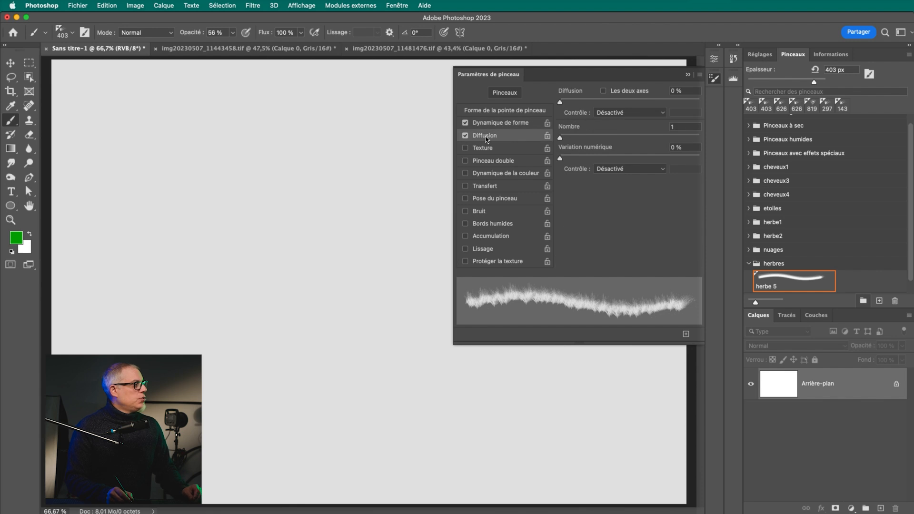
drag(561, 103, 592, 111)
mouse_move(213, 295)
mouse_down()
mouse_move(167, 306)
mouse_move(507, 296)
mouse_up()
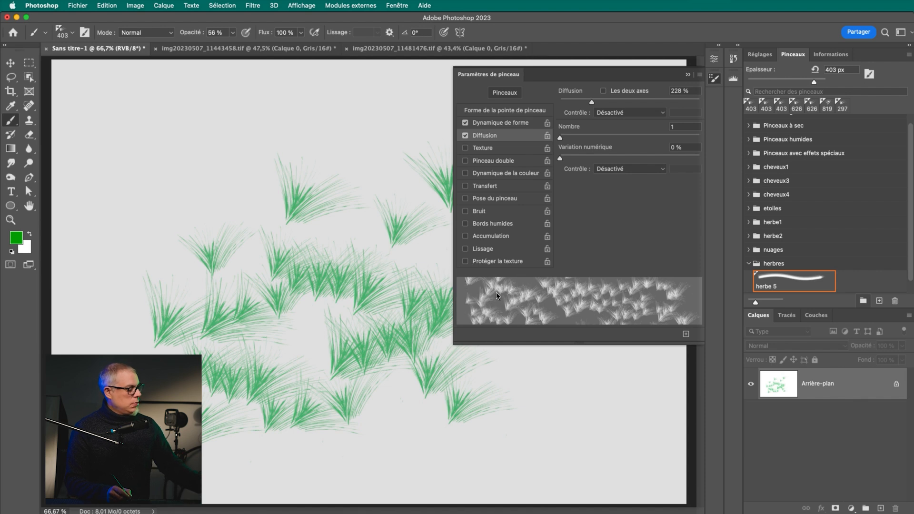
key(super+z)
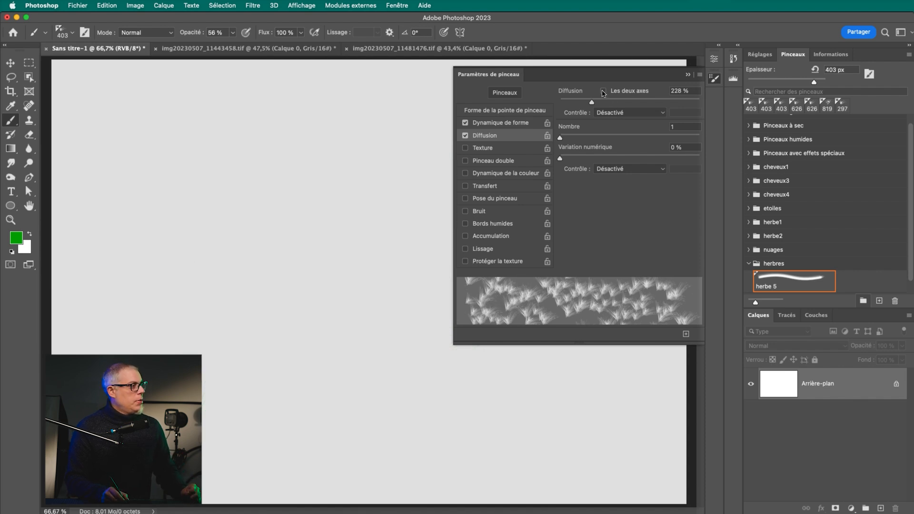
Step: Apply the scattering to both axes, paint a short green test stroke and undo it
click(604, 91)
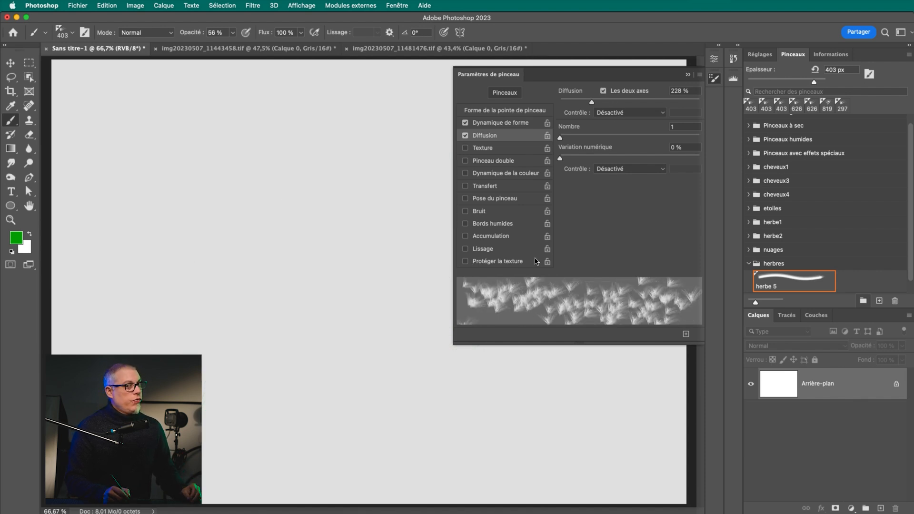
mouse_move(153, 327)
mouse_down()
mouse_move(215, 306)
mouse_move(262, 314)
mouse_up()
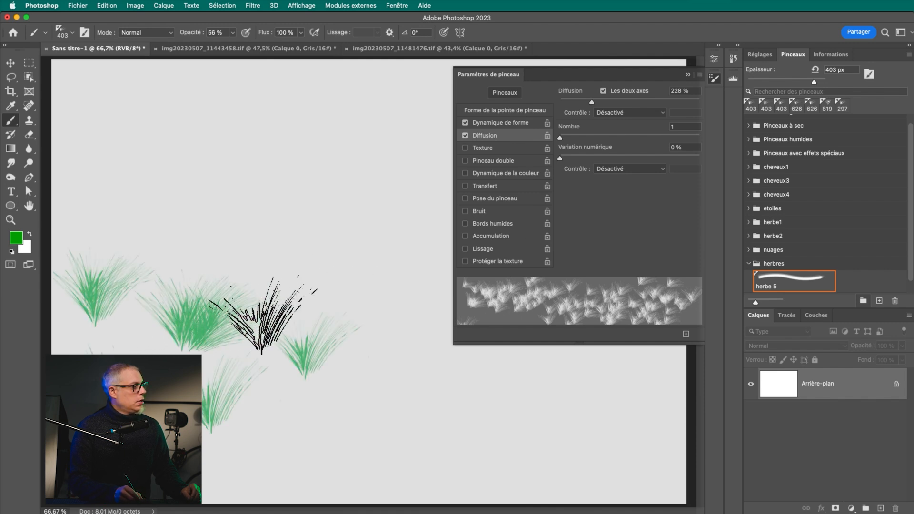
key(super+z)
Step: Reduce the scattering to 34% and paint a wide green grass band to check the effect
drag(589, 105, 565, 109)
mouse_move(167, 329)
mouse_down()
mouse_move(323, 316)
mouse_move(398, 316)
mouse_move(331, 337)
mouse_move(200, 336)
mouse_move(408, 327)
mouse_move(332, 362)
mouse_move(100, 342)
mouse_move(190, 331)
mouse_up()
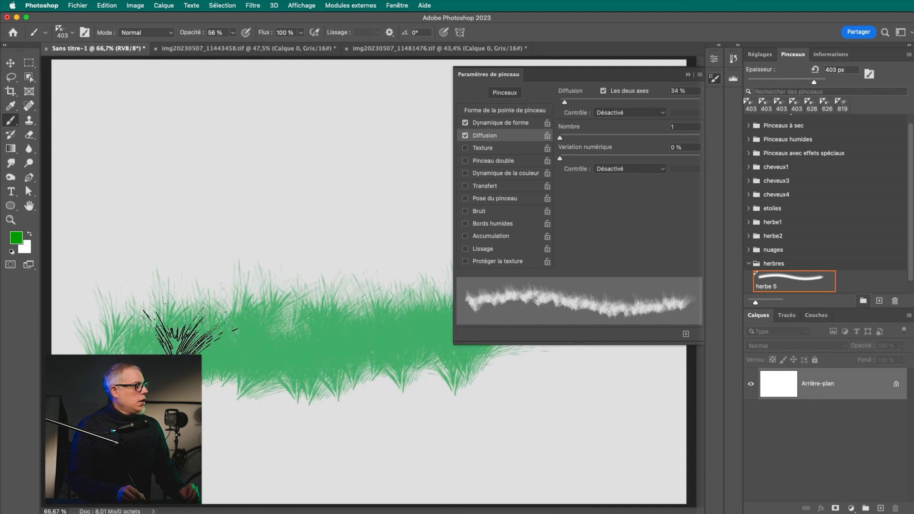
key(z)
drag(265, 305, 303, 278)
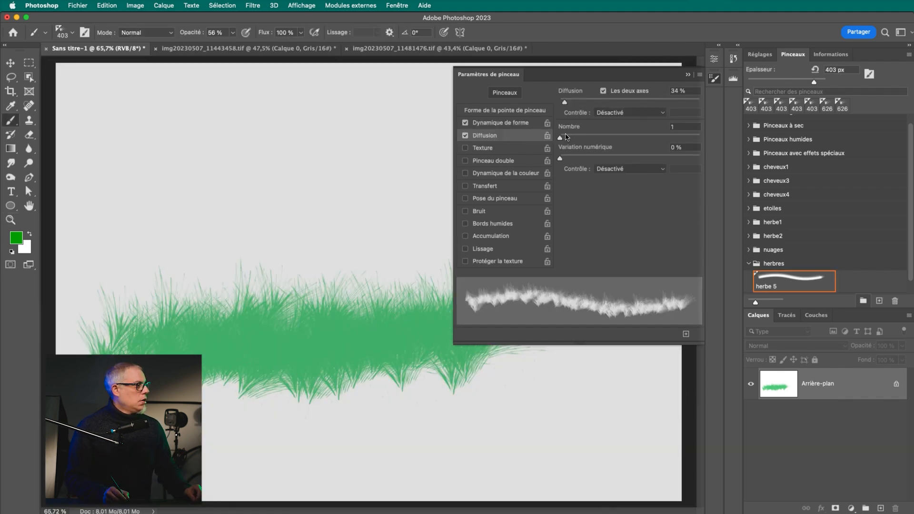
Step: Set the scattering count (Nombre) to 2, build up overlapping rows of green grass strokes, and undo them
drag(570, 141, 572, 145)
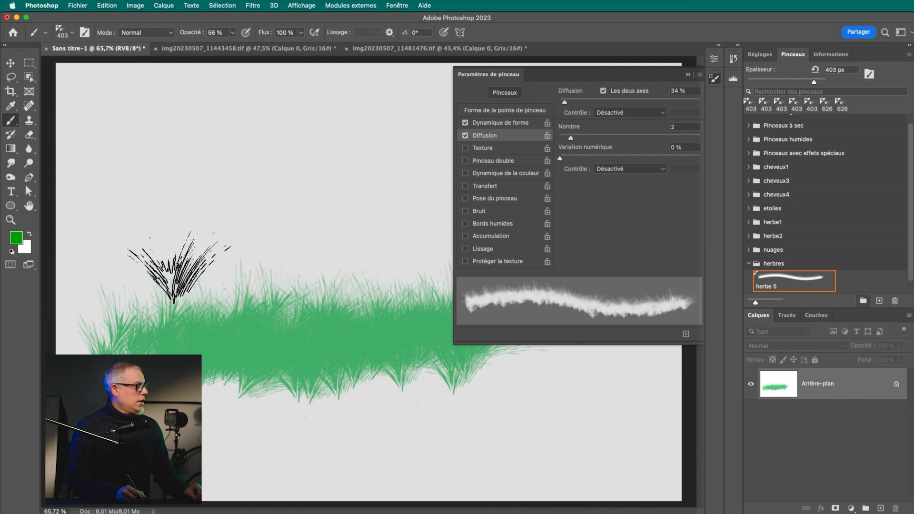
mouse_move(138, 253)
mouse_down()
mouse_move(181, 260)
mouse_move(448, 238)
mouse_up()
mouse_move(143, 316)
mouse_down()
mouse_move(418, 275)
mouse_move(450, 285)
mouse_up()
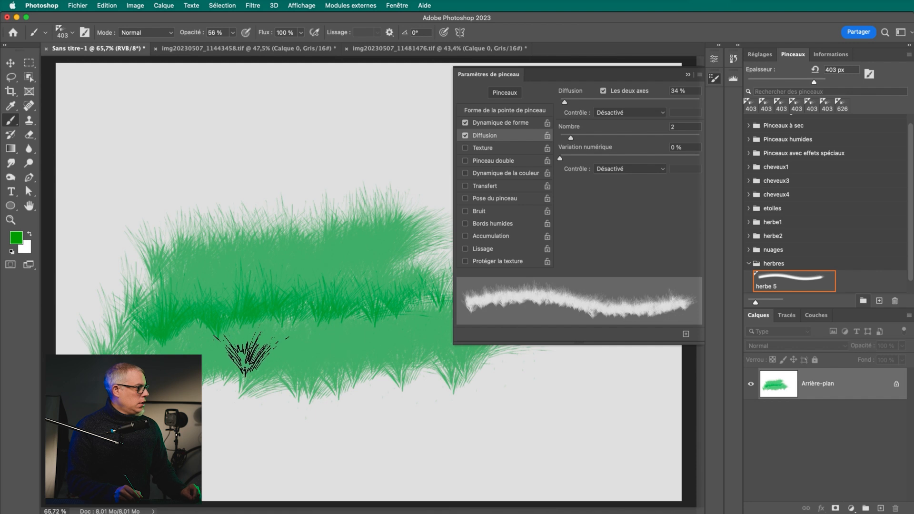
drag(245, 357, 423, 327)
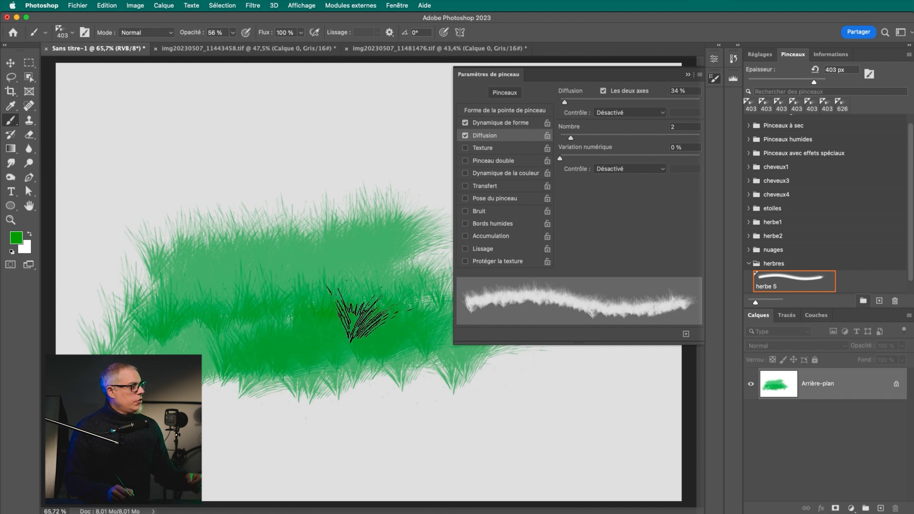
drag(174, 259, 440, 247)
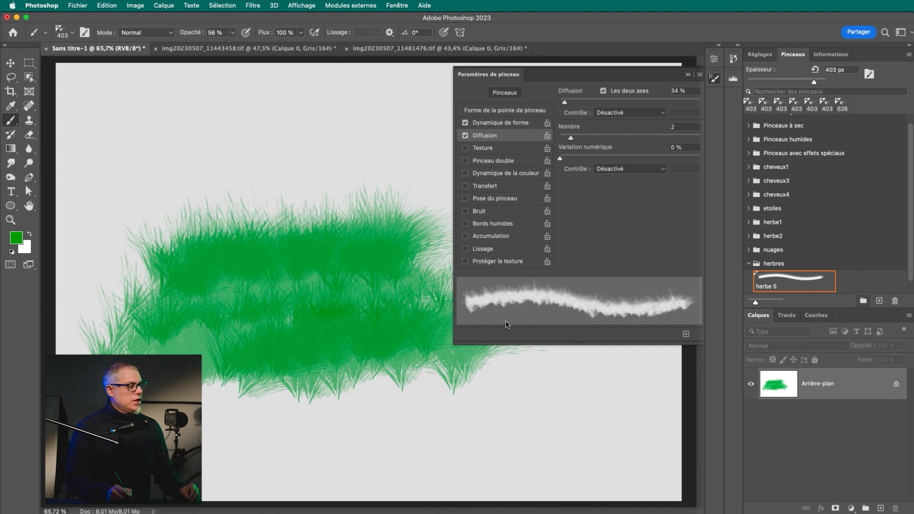
key(super+z)
key(super+z)
key(super+z)
key(super+z)
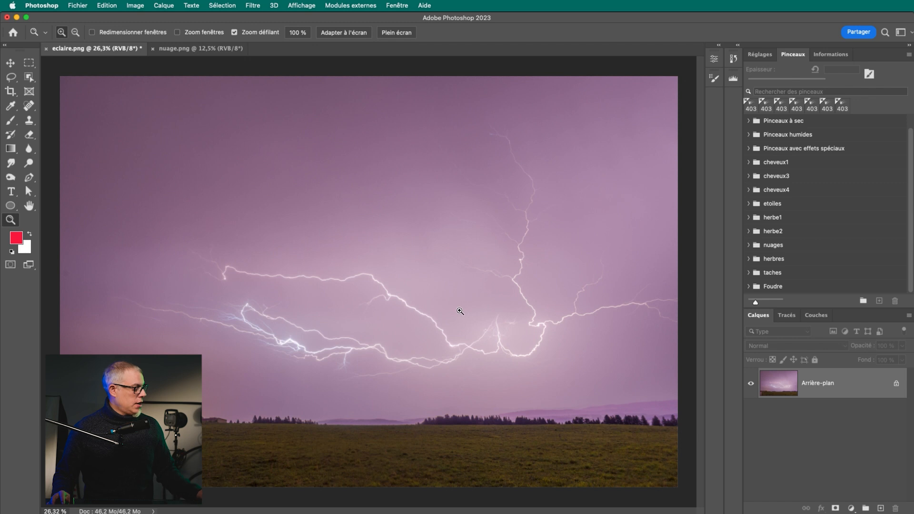
Step: Examine the lightning branches in eclaire.png up close, from the central forks to their outer ends
key(b)
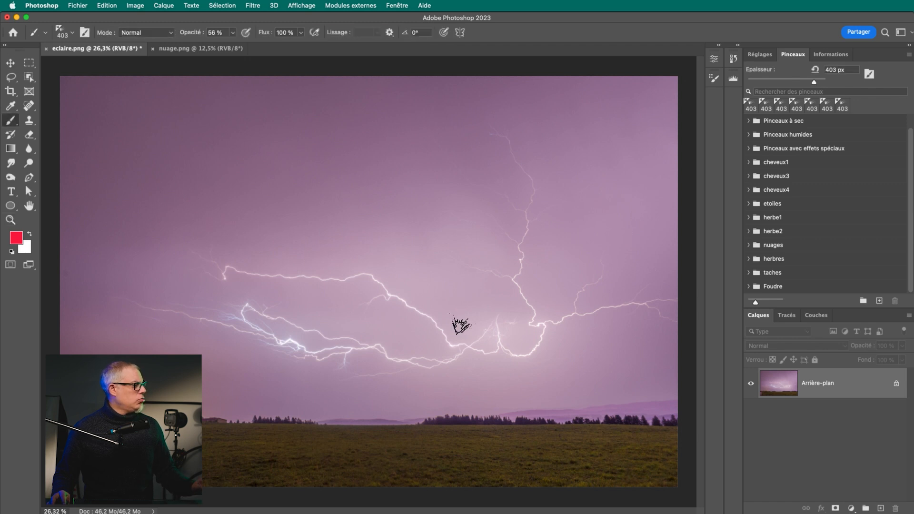
click(10, 64)
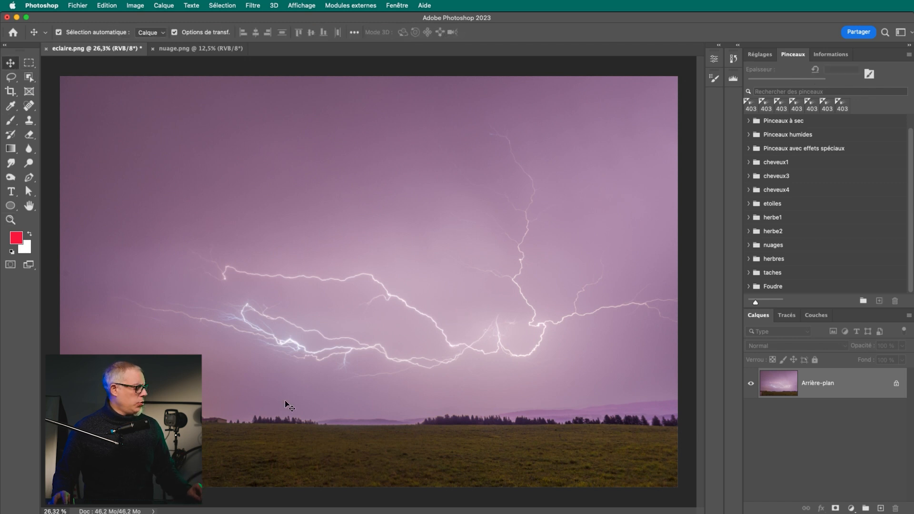
key(z)
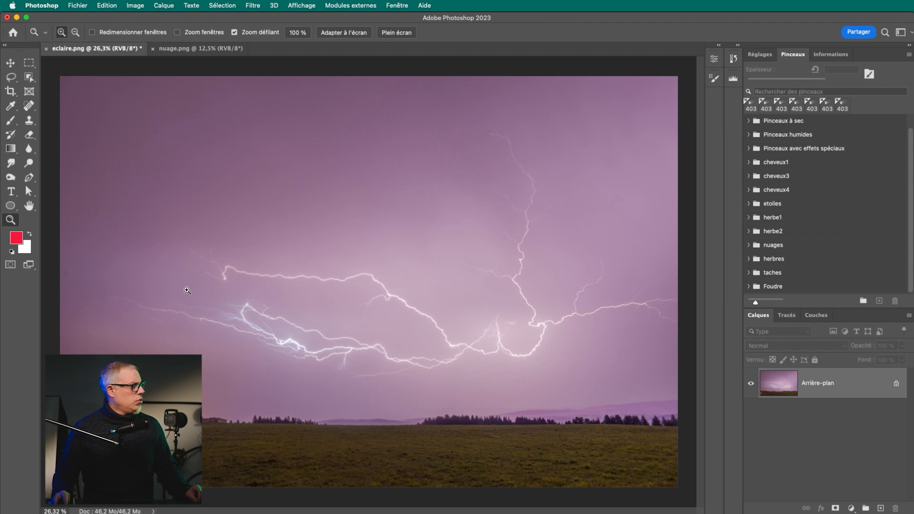
drag(446, 359, 485, 368)
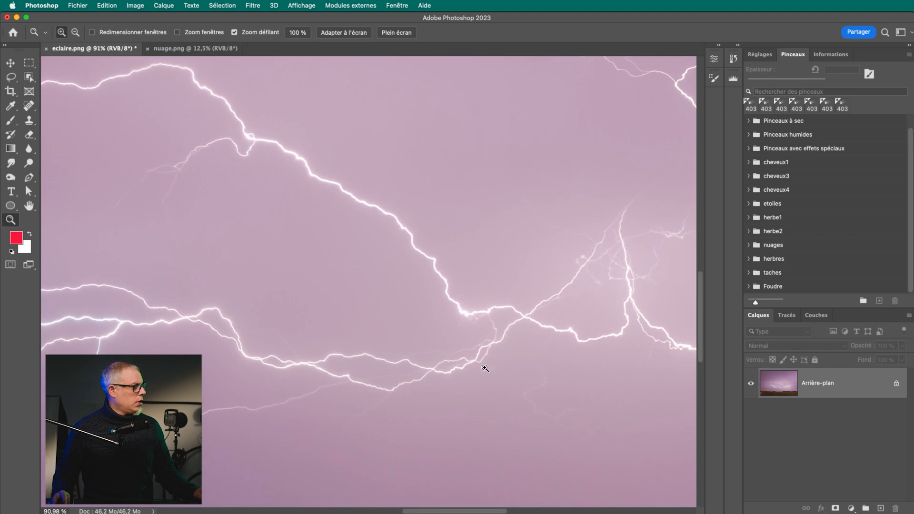
drag(330, 323, 443, 267)
drag(479, 433, 228, 328)
drag(571, 378, 217, 339)
drag(320, 351, 365, 356)
drag(374, 179, 403, 357)
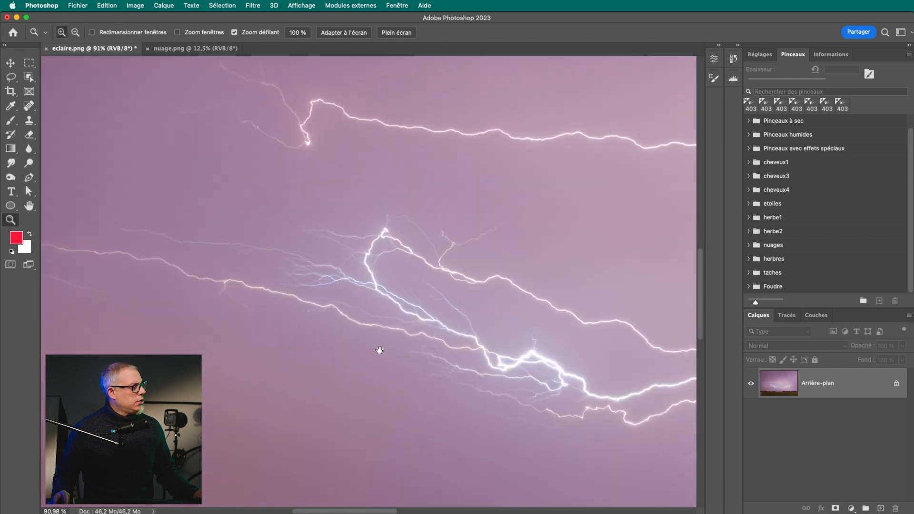
drag(380, 314, 338, 302)
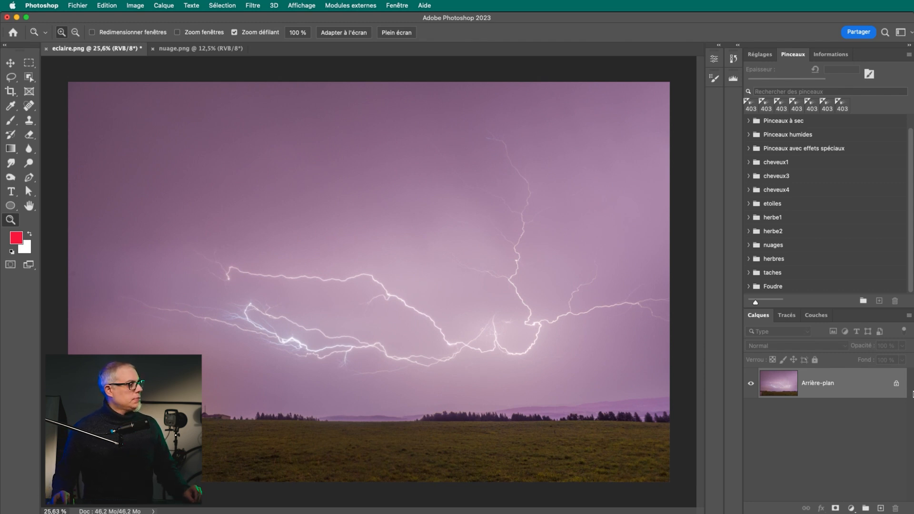
Step: Convert the locked background of eclaire.png to a normal layer and change the image mode to greyscale (Niveaux de gris)
click(897, 385)
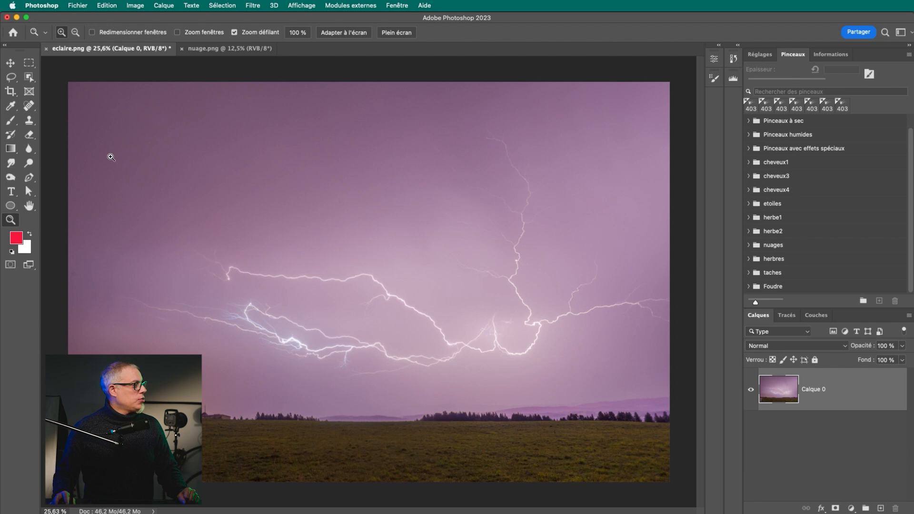
click(10, 63)
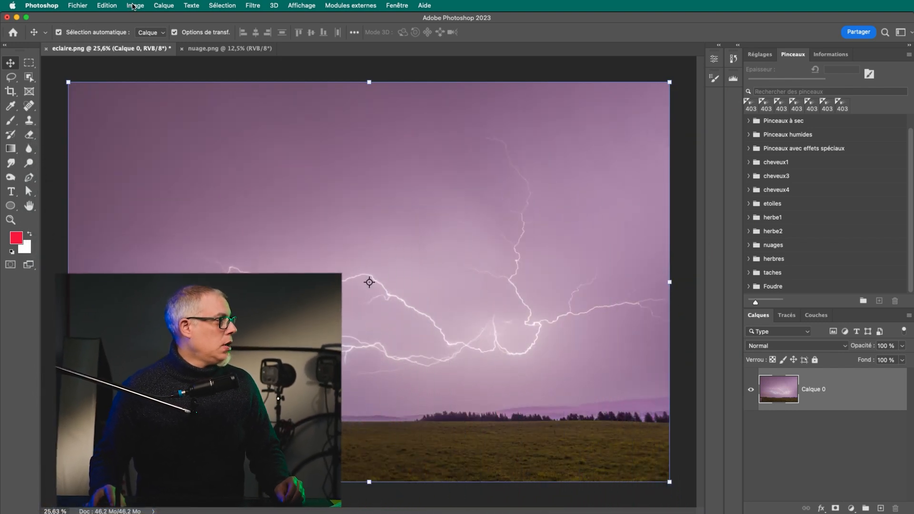
click(135, 6)
mouse_move(138, 20)
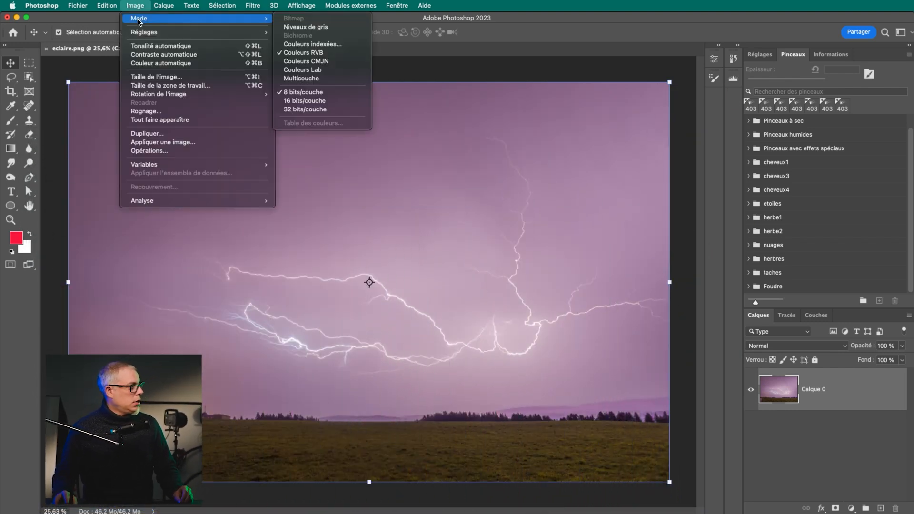
click(306, 28)
key(Return)
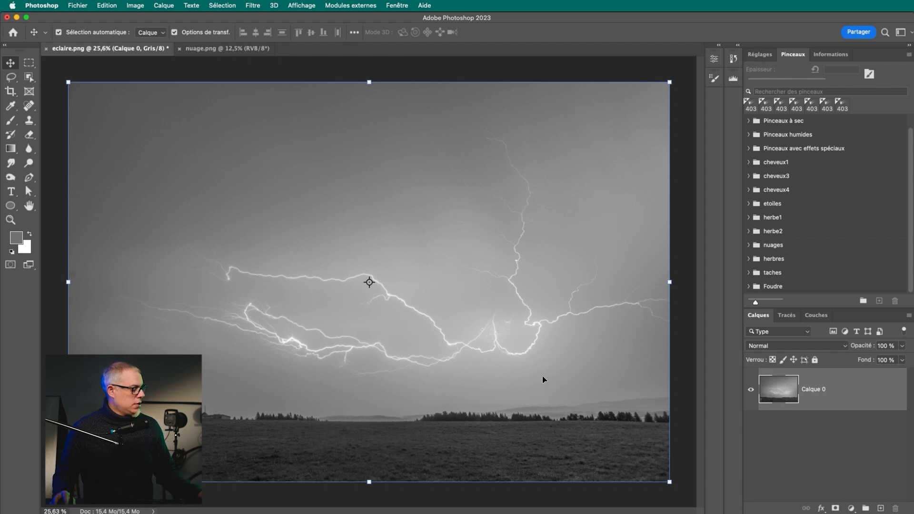
Step: Add a Levels (Niveaux) adjustment layer above the greyscale lightning photo and move its properties clear of the image
key(z)
drag(473, 347, 453, 344)
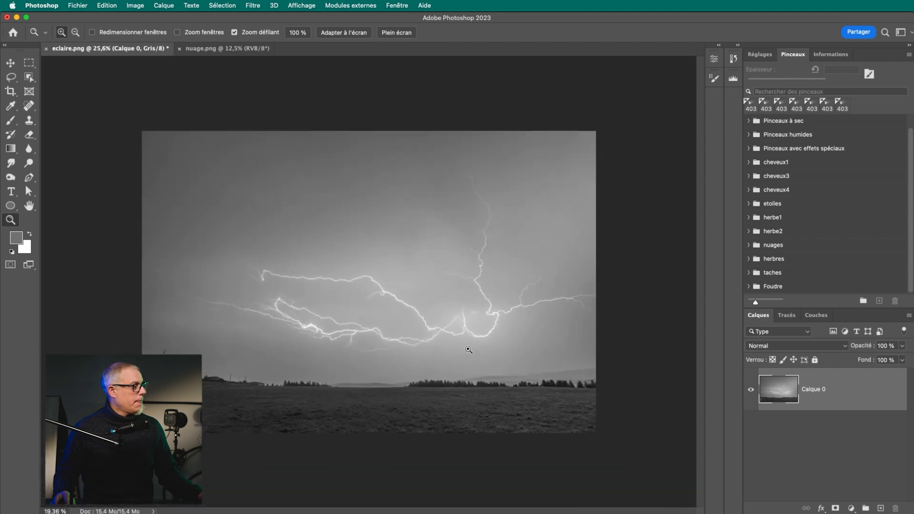
click(773, 56)
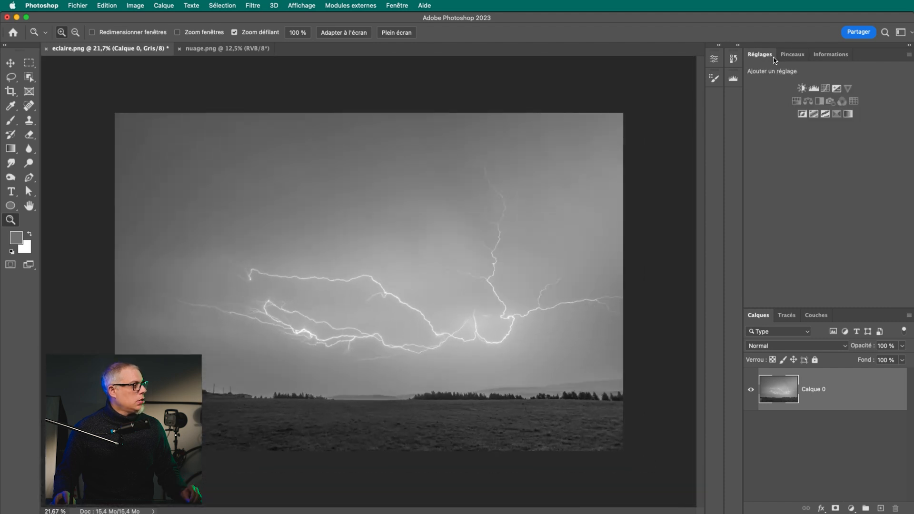
click(395, 5)
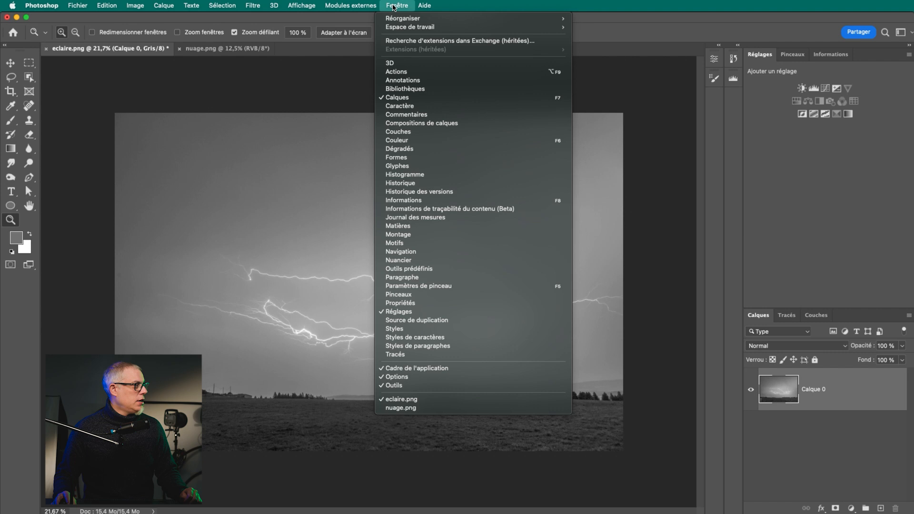
click(818, 203)
click(814, 89)
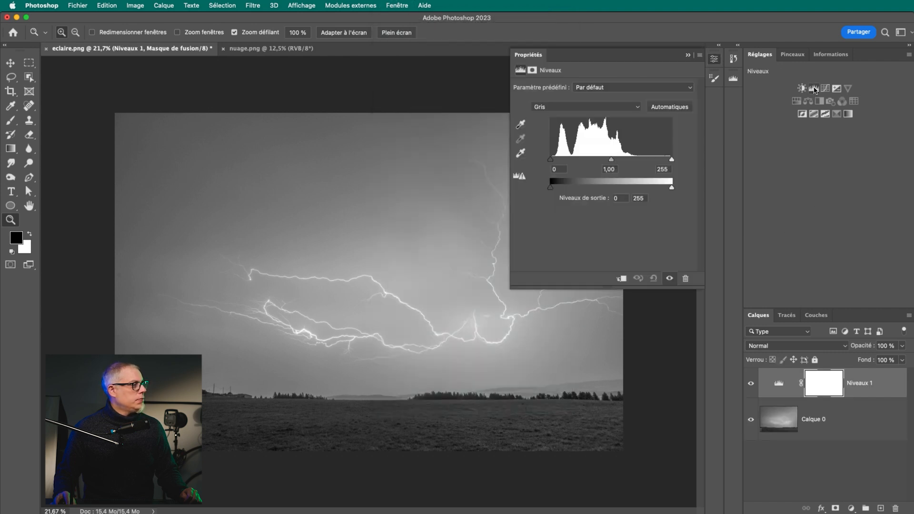
drag(532, 57, 661, 164)
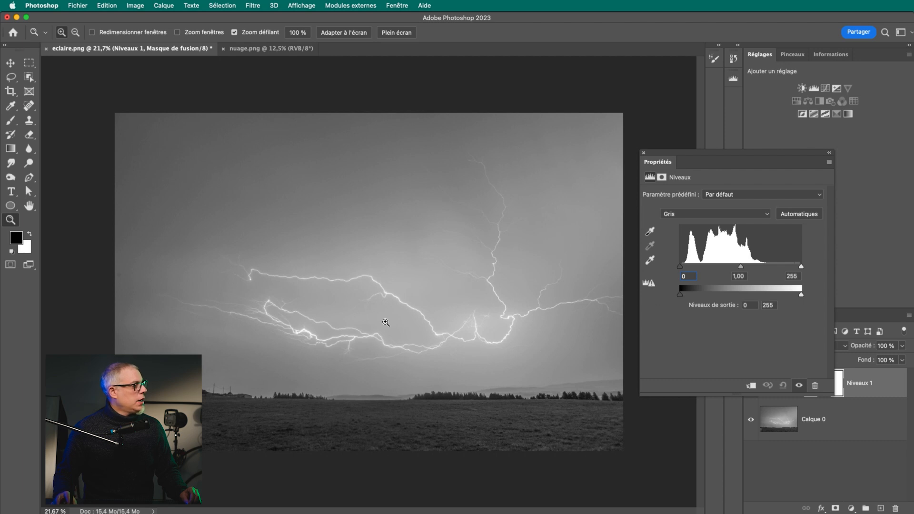
Step: Raise the Levels black input to 150 to darken the sky and ground around the lightning to black
drag(401, 300, 429, 321)
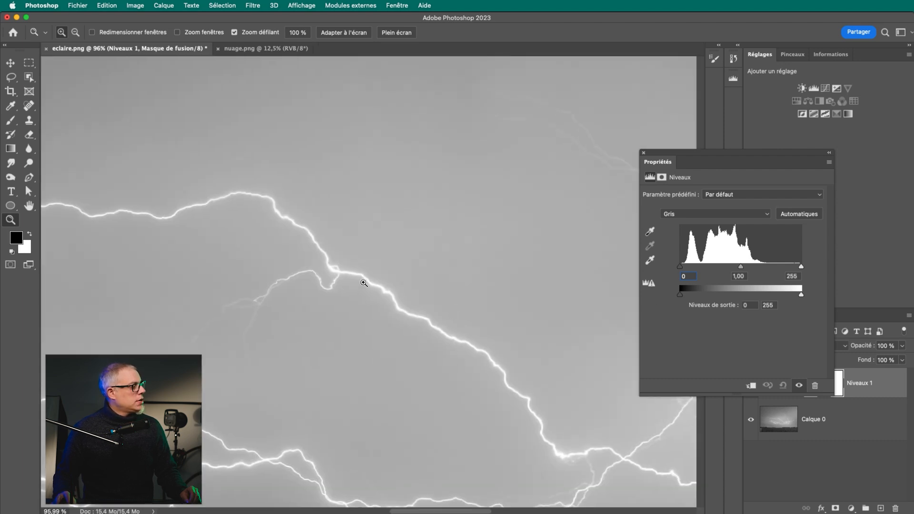
drag(295, 218, 289, 258)
drag(354, 309, 337, 308)
drag(410, 338, 440, 338)
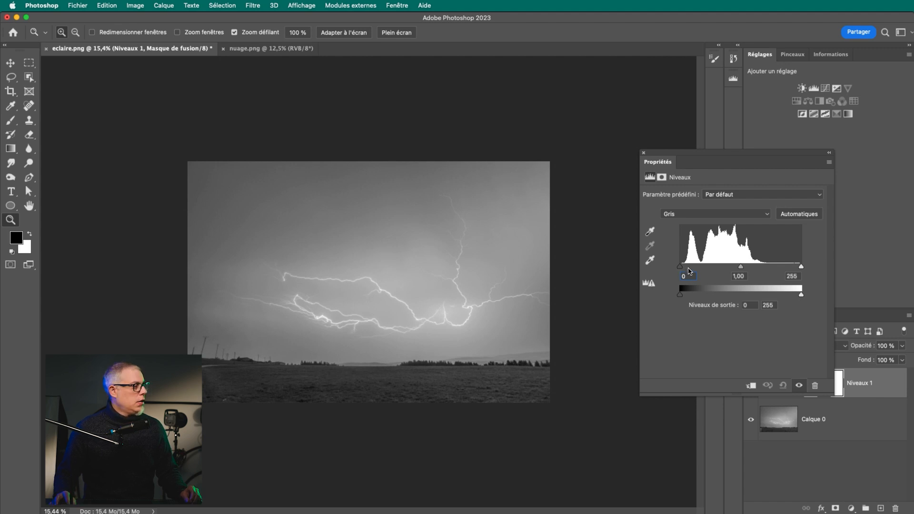
drag(681, 270, 748, 276)
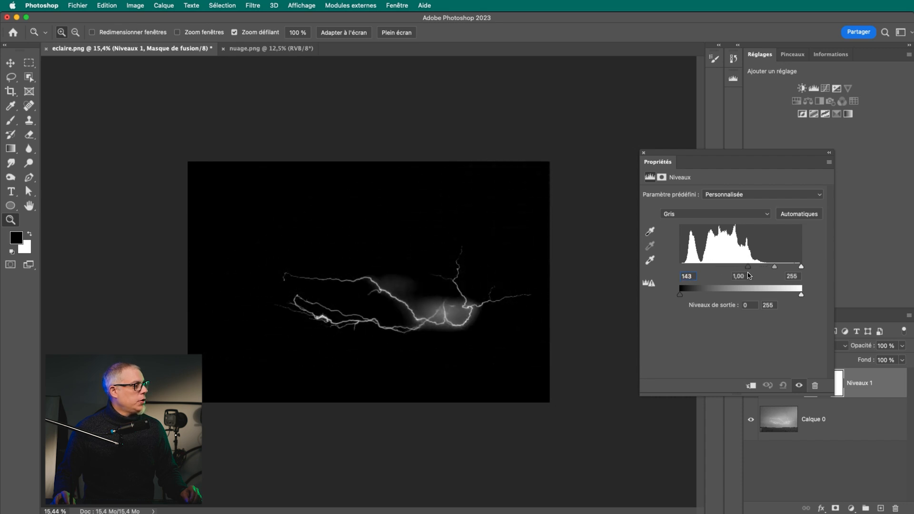
click(394, 315)
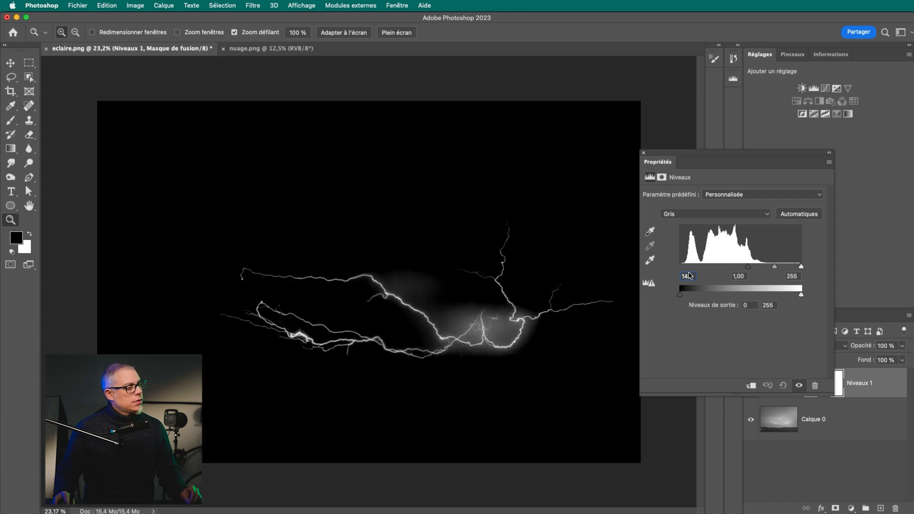
drag(749, 266, 776, 272)
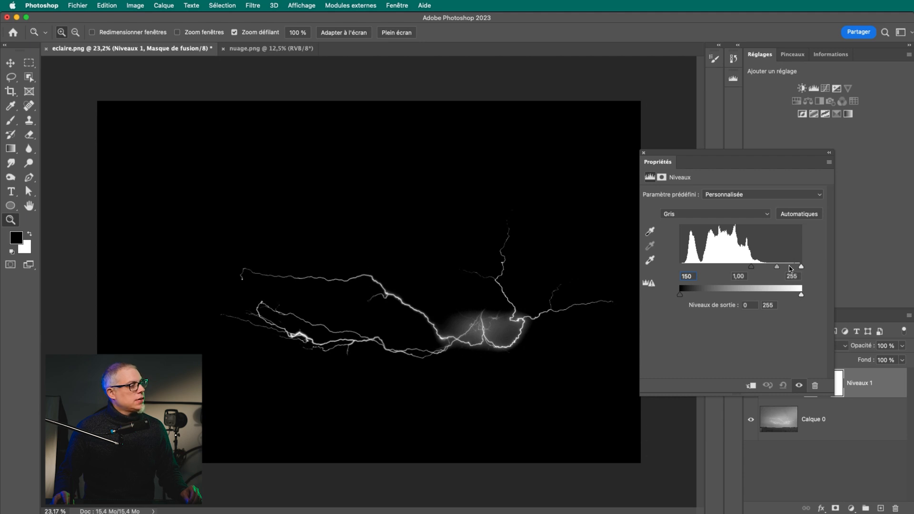
Step: Refine the Levels adjustment to white input 210, black input 148 and midtones 0,91, checking the lightning branches up close
drag(802, 267, 786, 268)
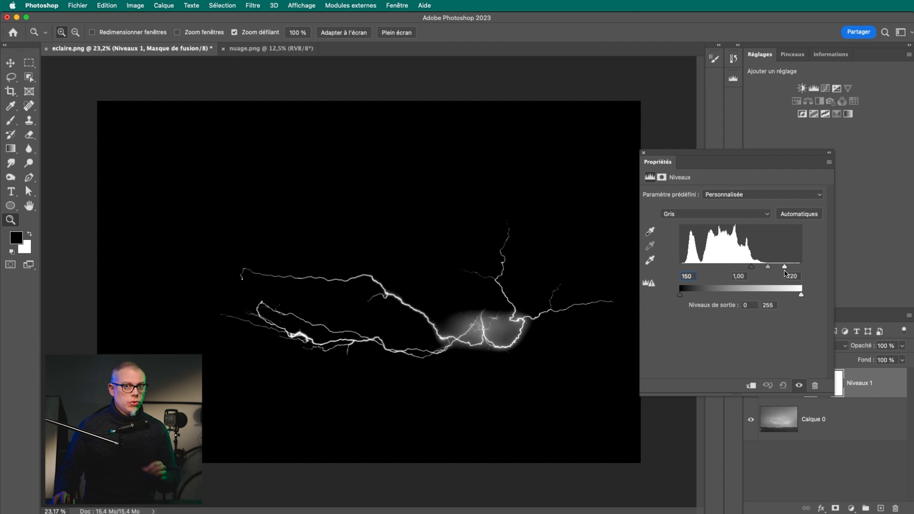
drag(784, 269, 783, 269)
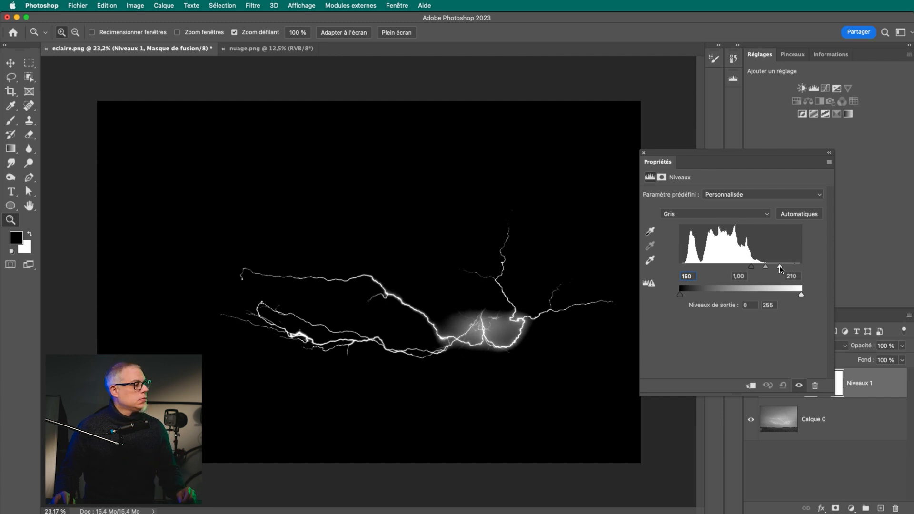
drag(752, 269, 751, 269)
drag(380, 320, 431, 319)
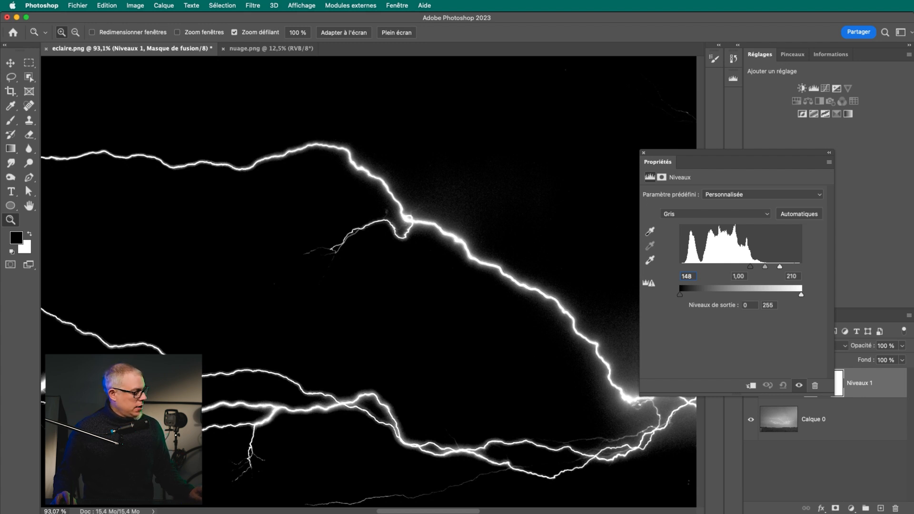
scroll(203, 375, left, 5)
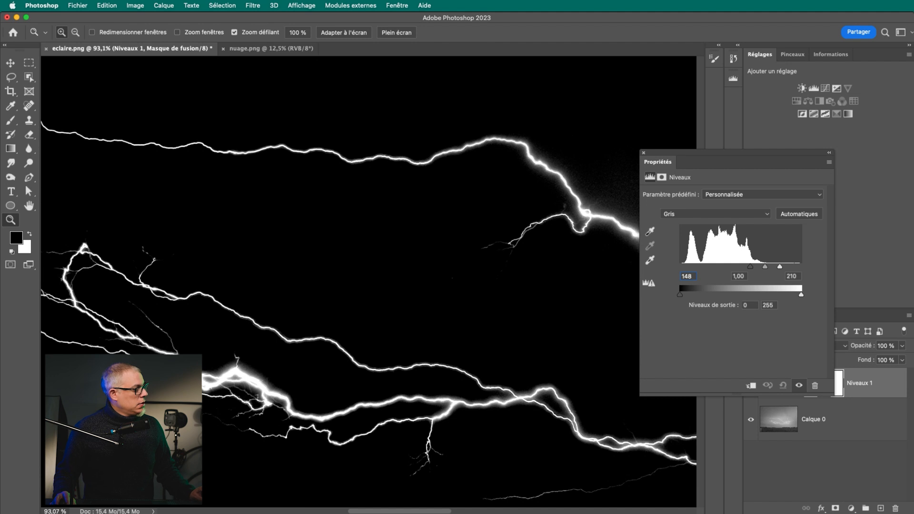
scroll(292, 351, right, 8)
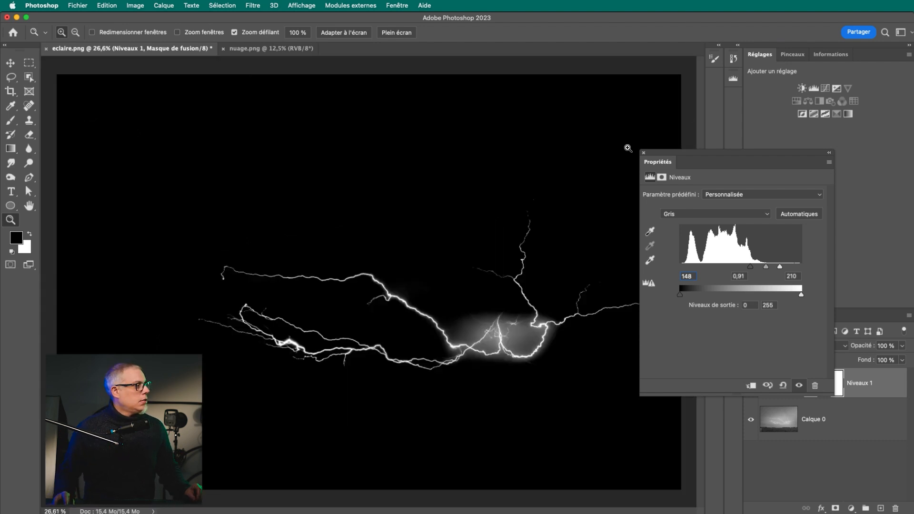
click(830, 155)
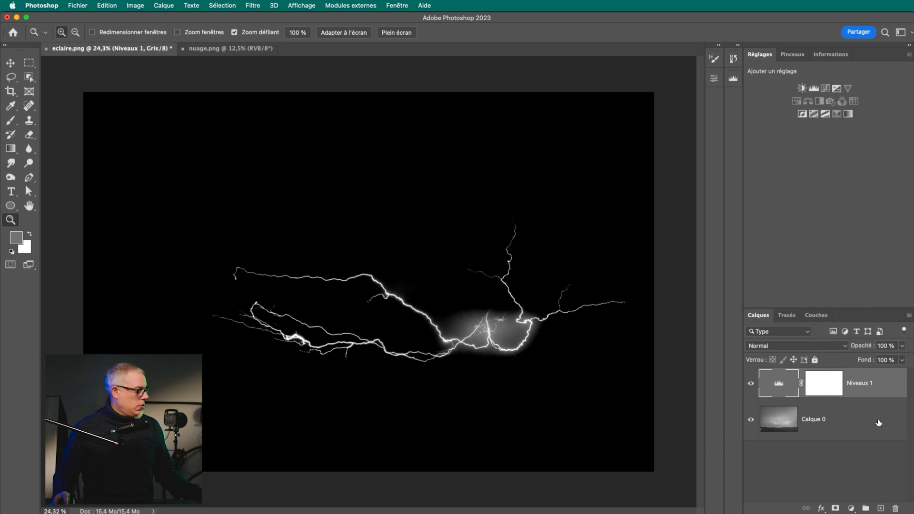
Step: Merge the Levels adjustment with the lightning layer and invert the result to dark lightning on white
click(865, 403)
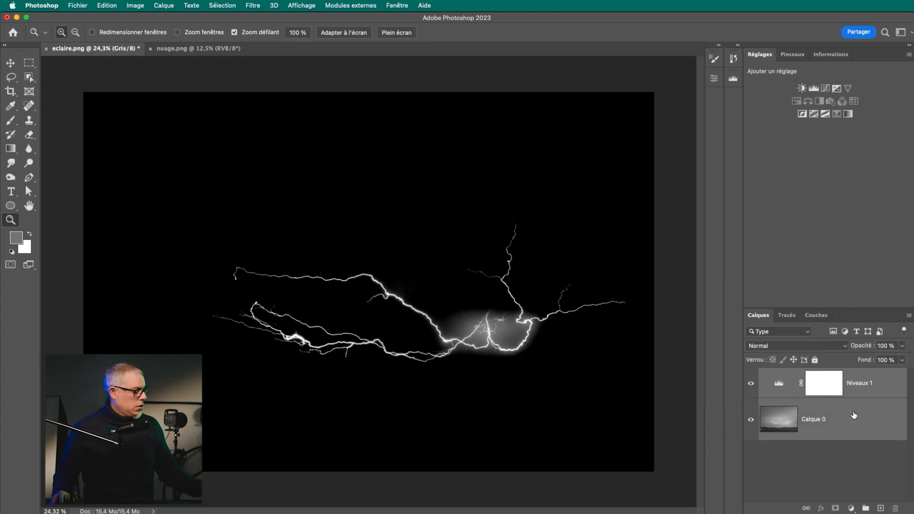
key(super+e)
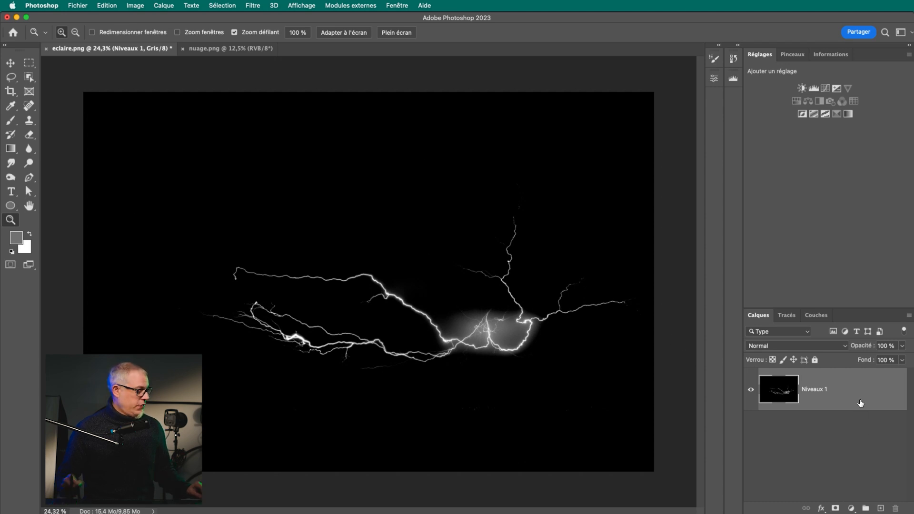
key(super+i)
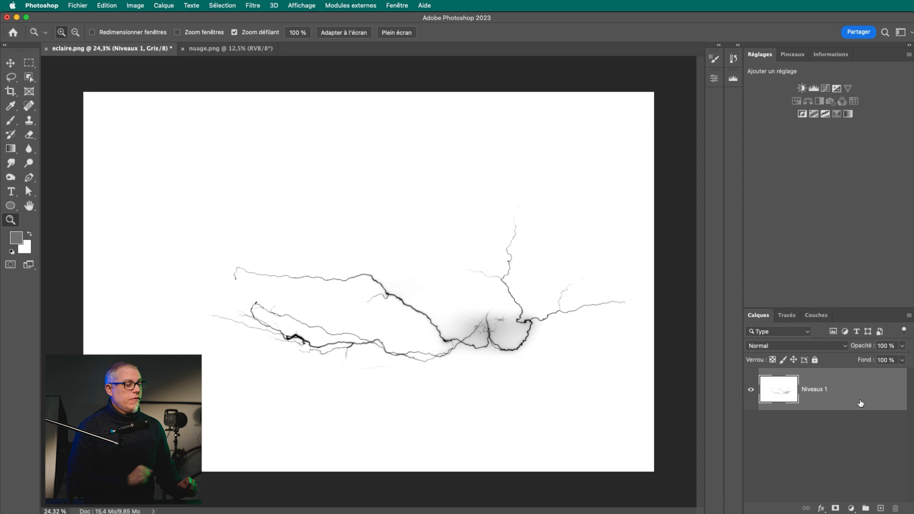
Step: Select a rectangle of about 3864 x 2036 px around the lightning and define it as a brush preset named "éclaire"
key(m)
drag(169, 171, 649, 424)
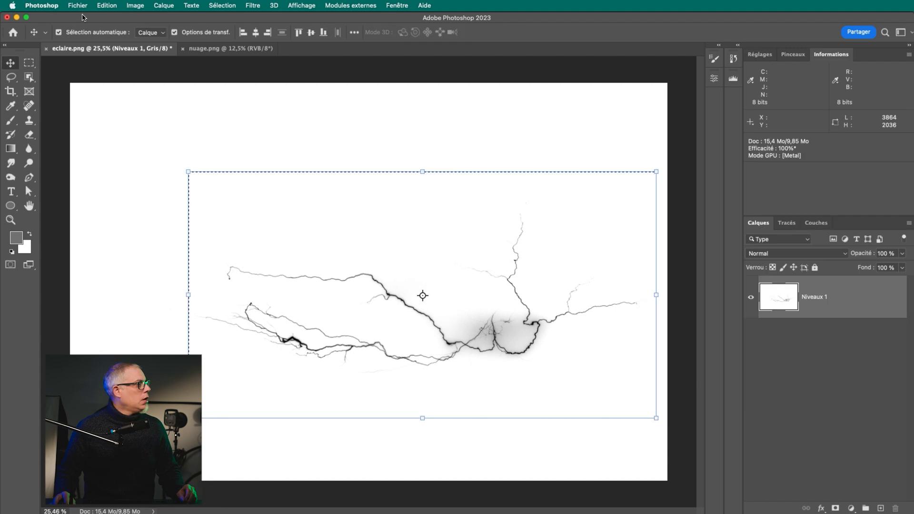
click(109, 7)
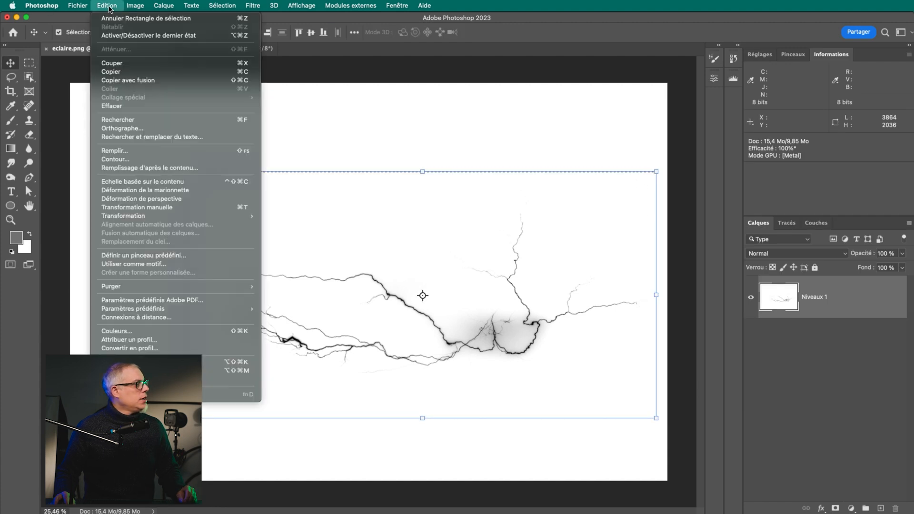
click(127, 261)
text(éclaire)
click(562, 236)
key(b)
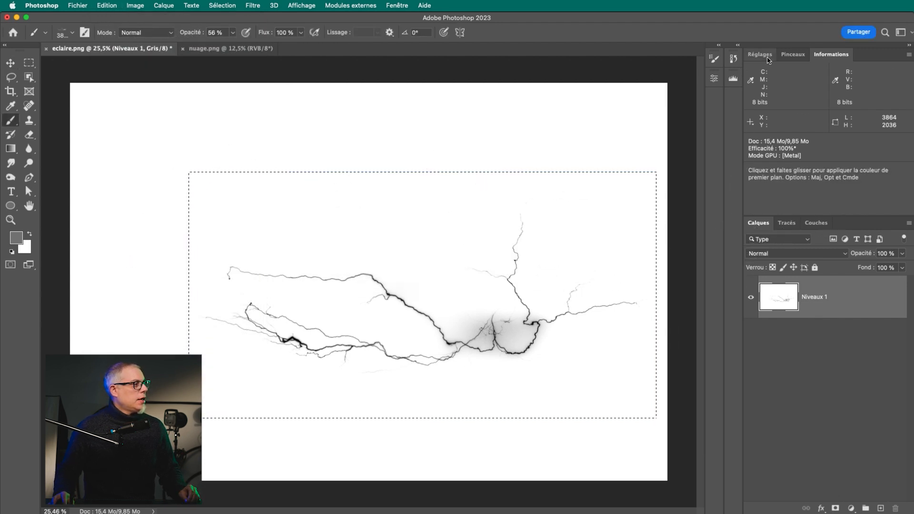
click(793, 53)
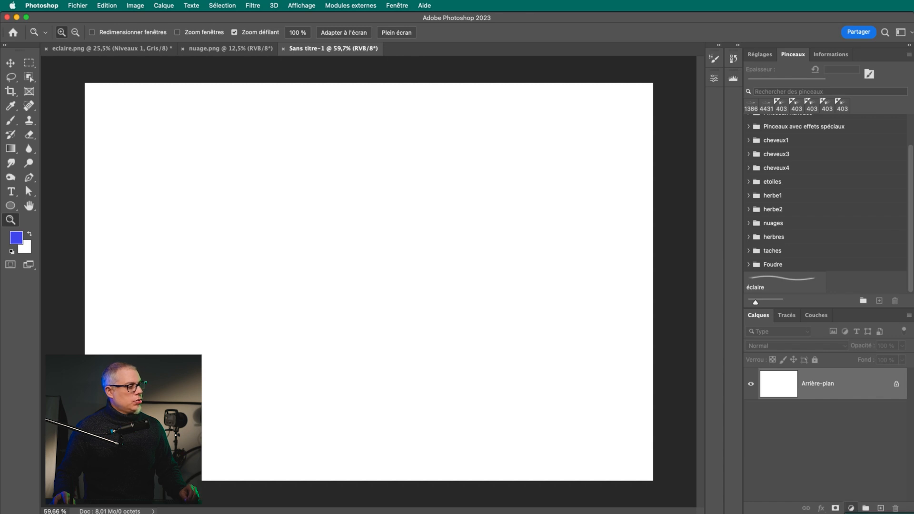
Step: Add a solid colour fill layer in dark blue (#111355) to the blank document Sans titre-1
click(868, 513)
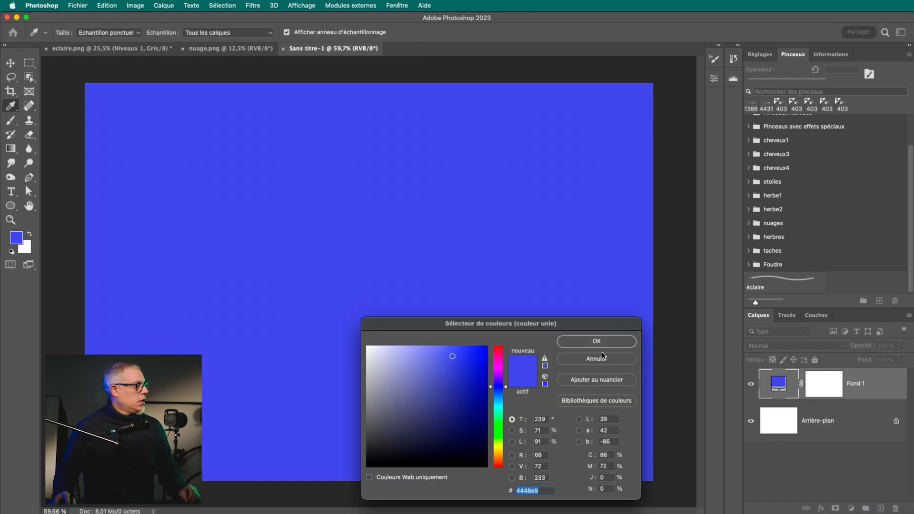
mouse_move(469, 415)
mouse_down()
mouse_move(462, 402)
mouse_move(469, 424)
mouse_up()
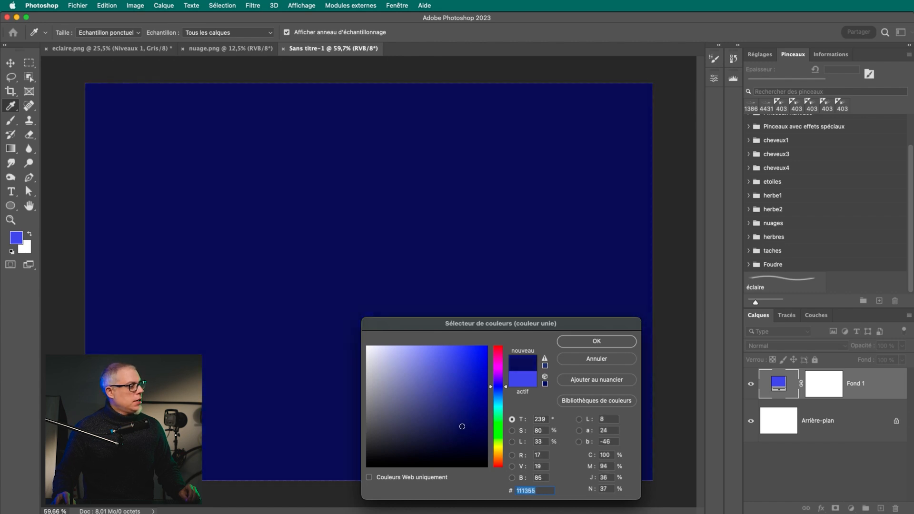
click(597, 342)
key(z)
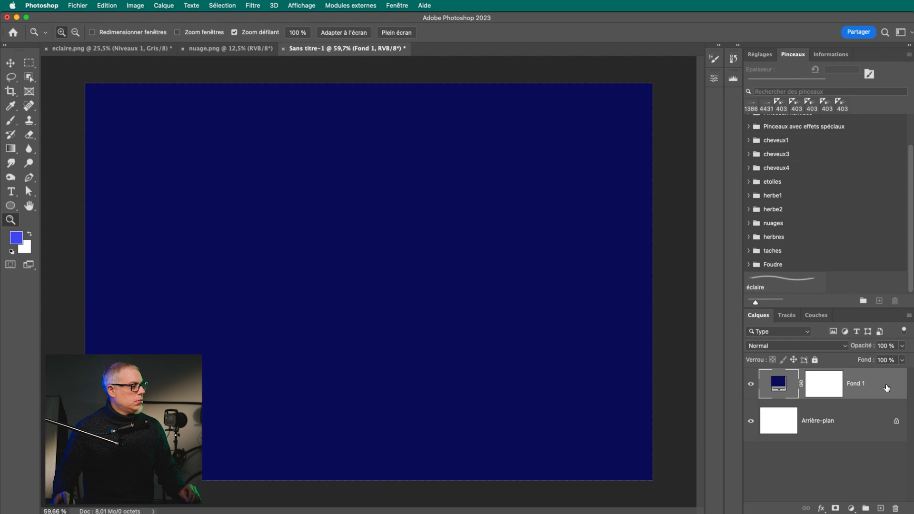
Step: Create an empty layer above the blue fill and name it "foudre"
click(882, 509)
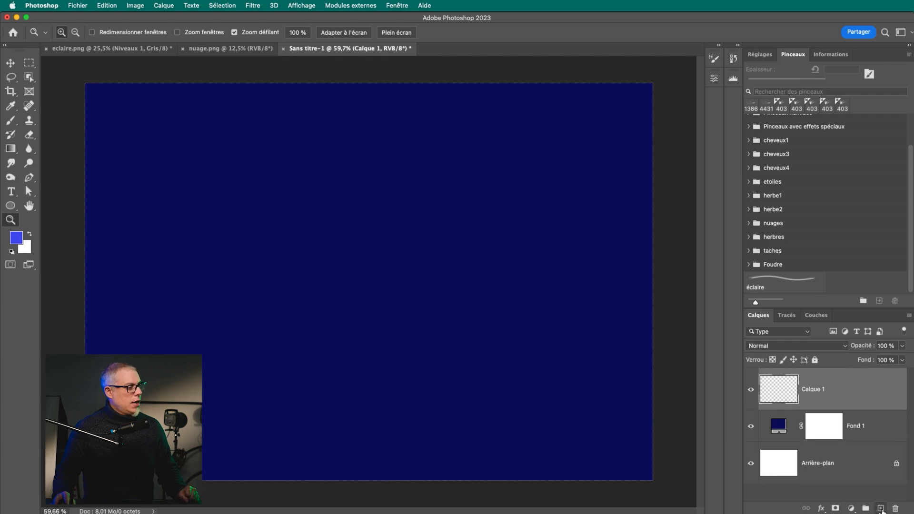
double_click(818, 390)
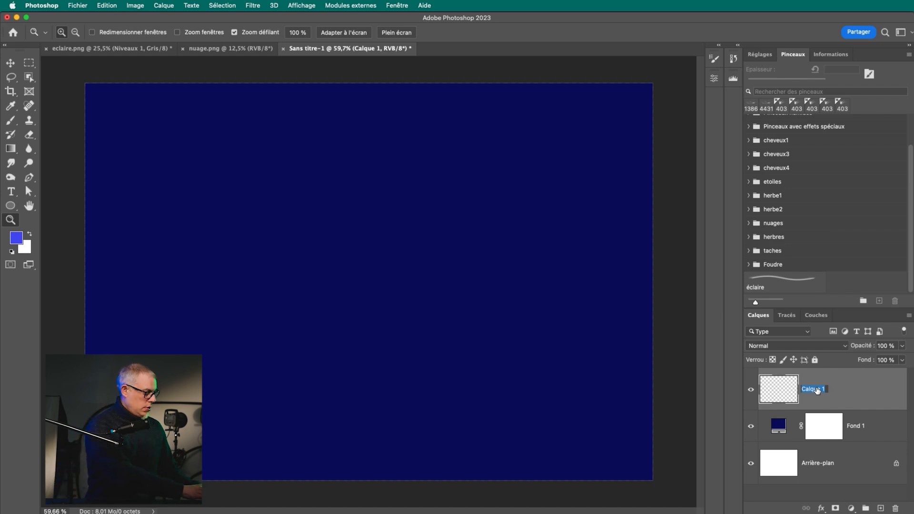
text(foudre)
key(Return)
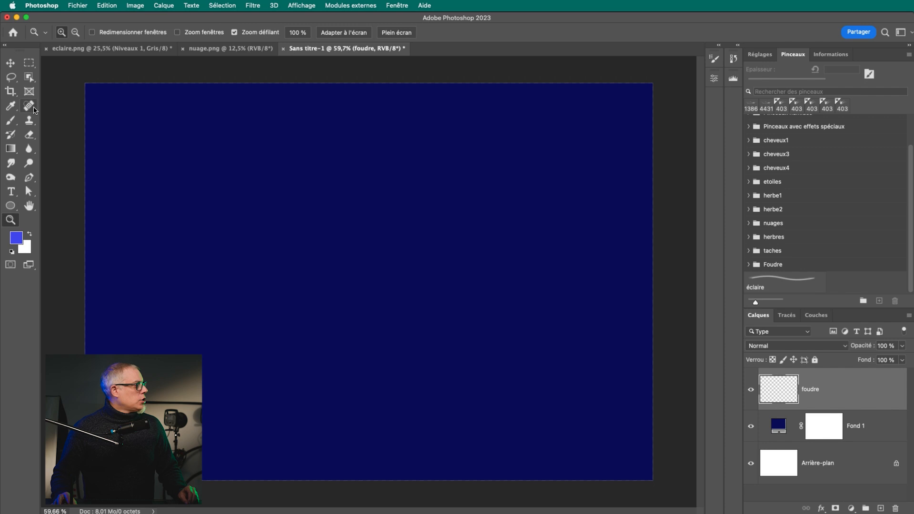
Step: Stamp the éclaire brush once in white at 1310 px and 100% opacity on the foudre layer and inspect it up close
click(11, 120)
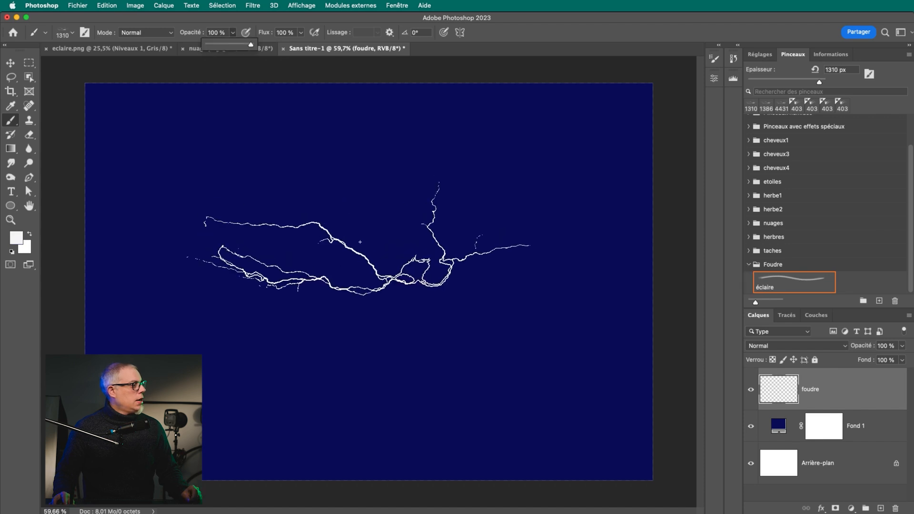
click(356, 180)
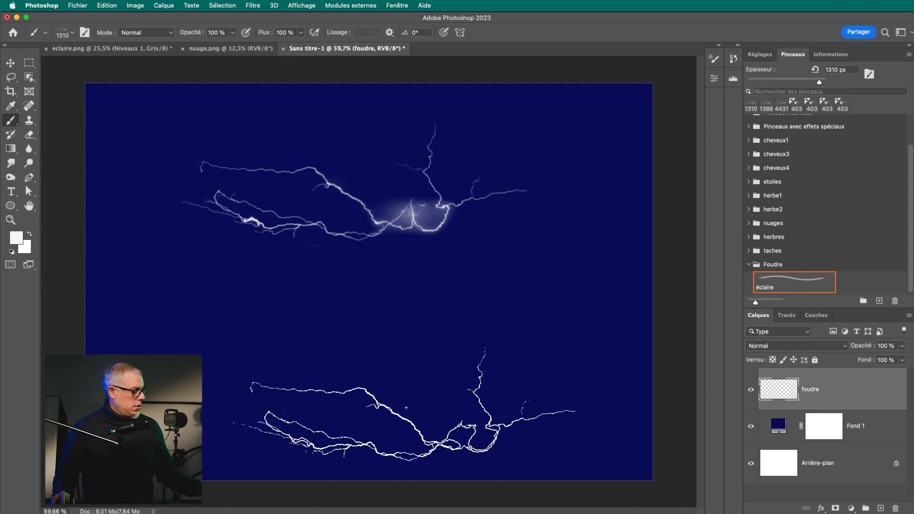
key(z)
drag(369, 204, 392, 218)
key(space)
drag(360, 309, 408, 349)
drag(442, 254, 422, 257)
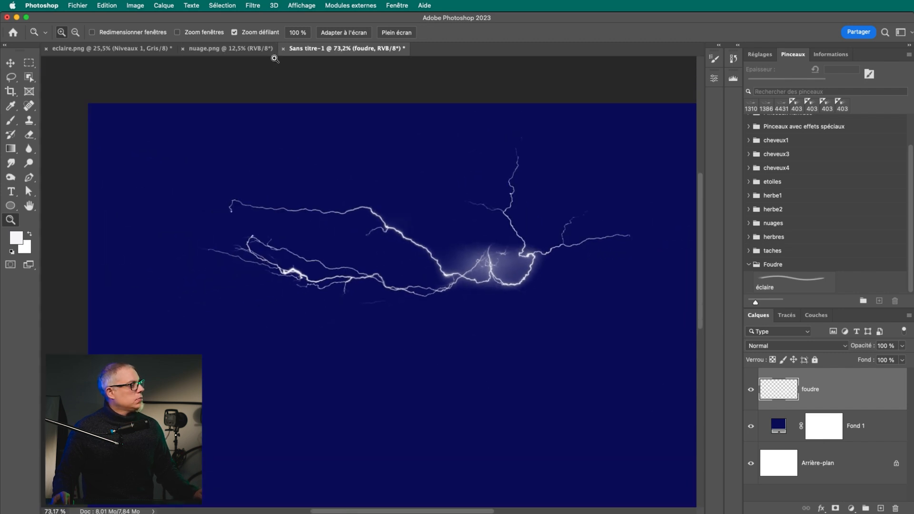
Step: Switch back to eclaire.png and revert it to its opening history state (Ouvrir)
key(ctrl+Tab)
click(733, 59)
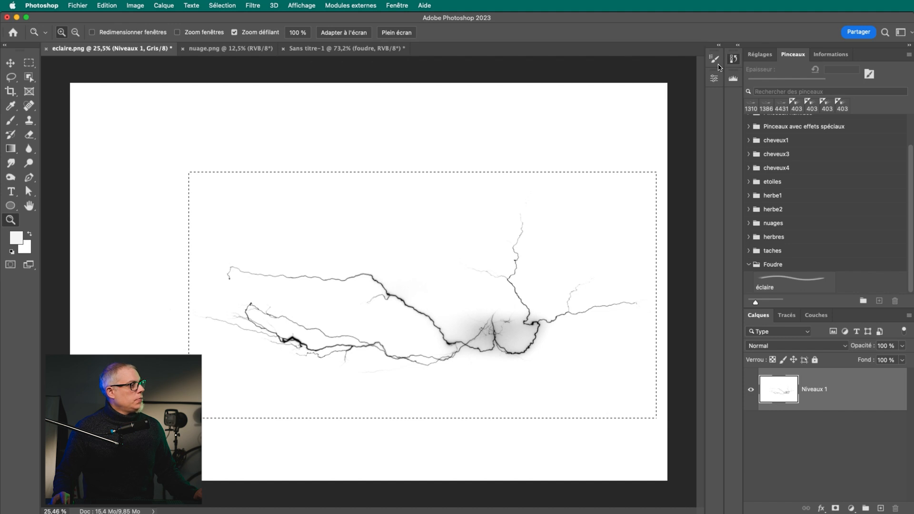
click(684, 84)
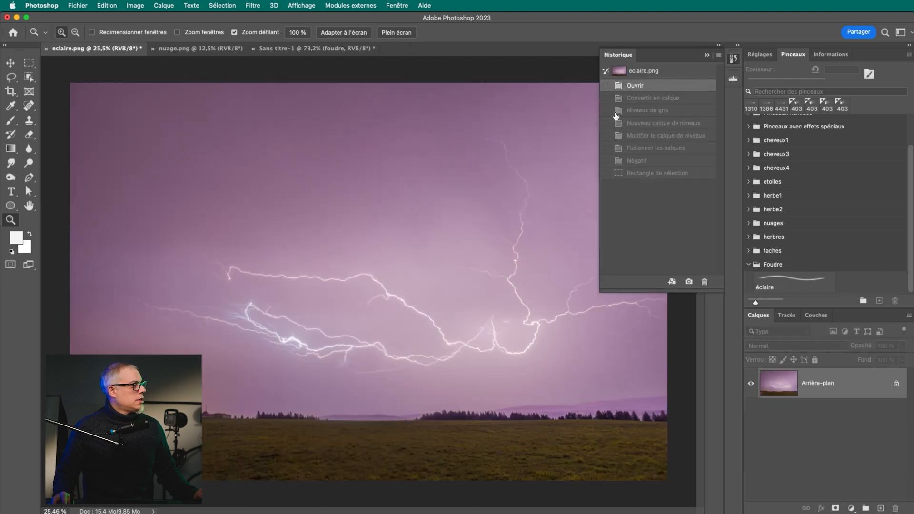
click(707, 55)
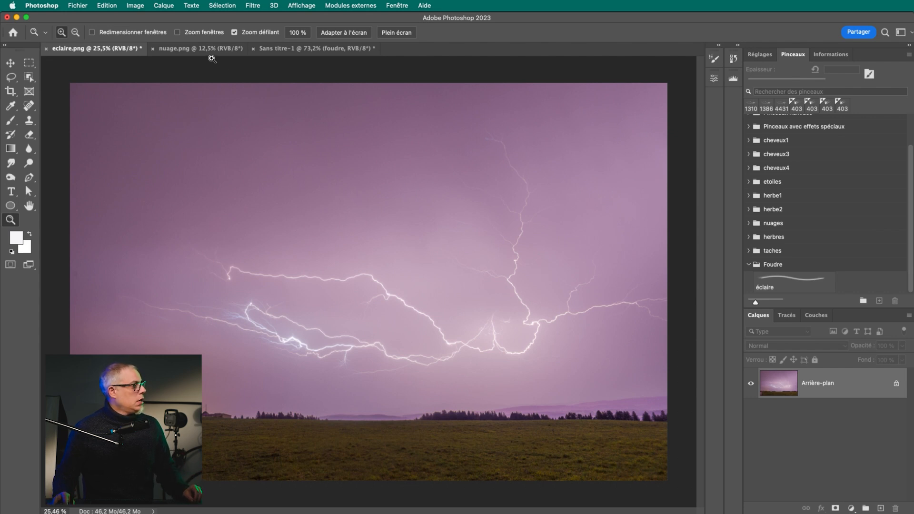
Step: Switch to nuage.png, unlock its background layer and convert the image to greyscale (Niveaux de gris)
click(305, 51)
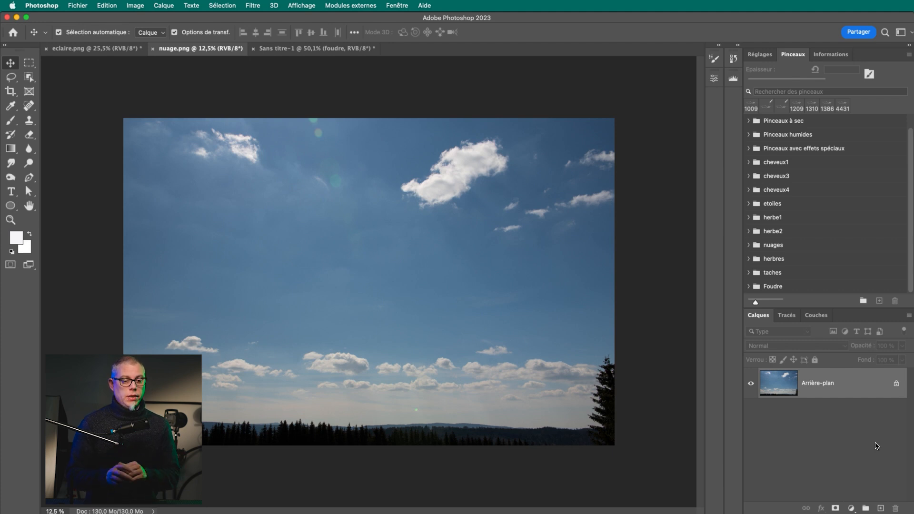
key(z)
click(896, 384)
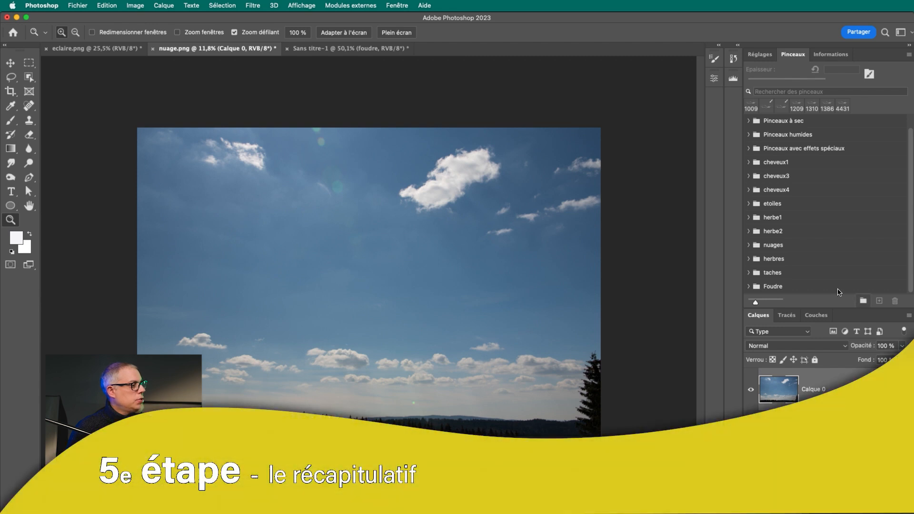
click(132, 6)
mouse_move(257, 19)
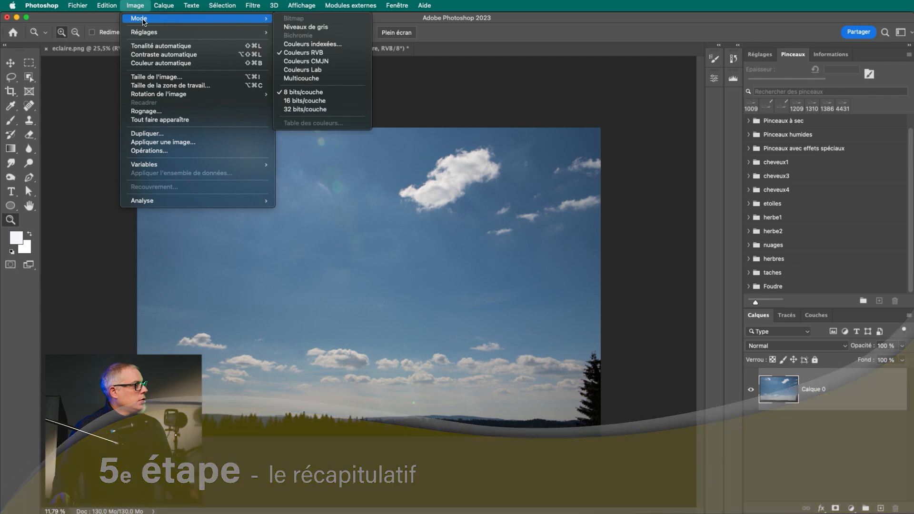
click(327, 27)
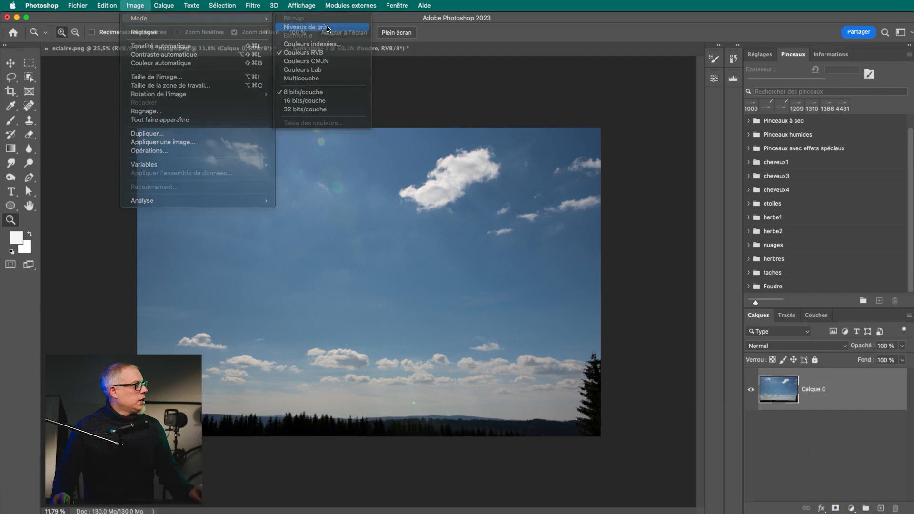
click(593, 249)
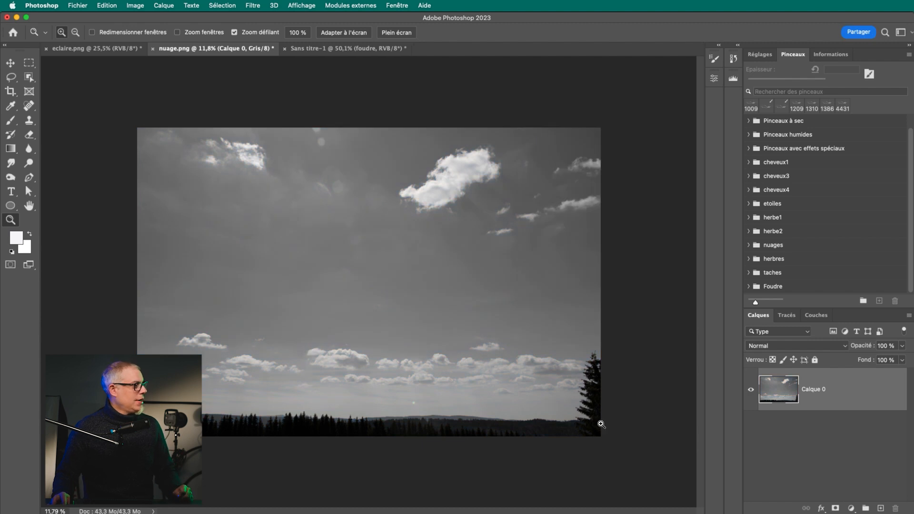
Step: Add a Levels adjustment layer to nuage.png with input levels of 106, 0.84 and 234 to isolate the clouds on black
click(760, 54)
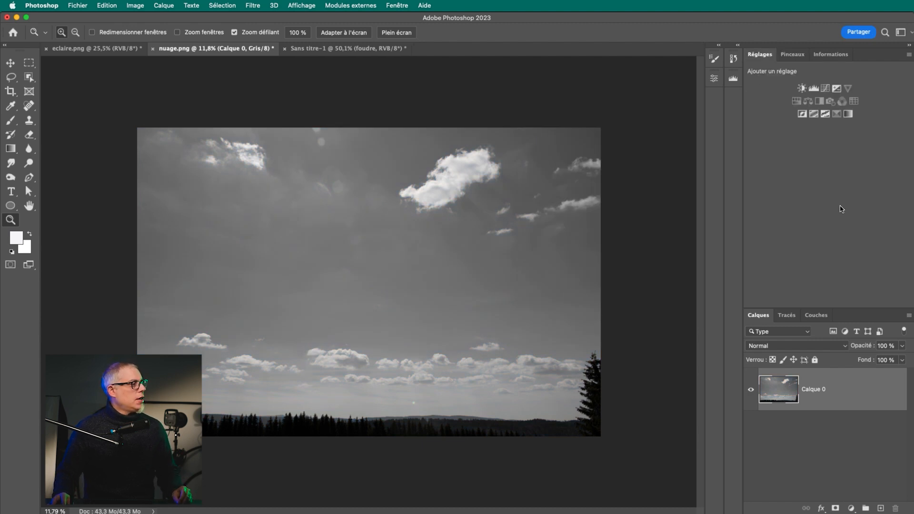
click(813, 89)
click(780, 384)
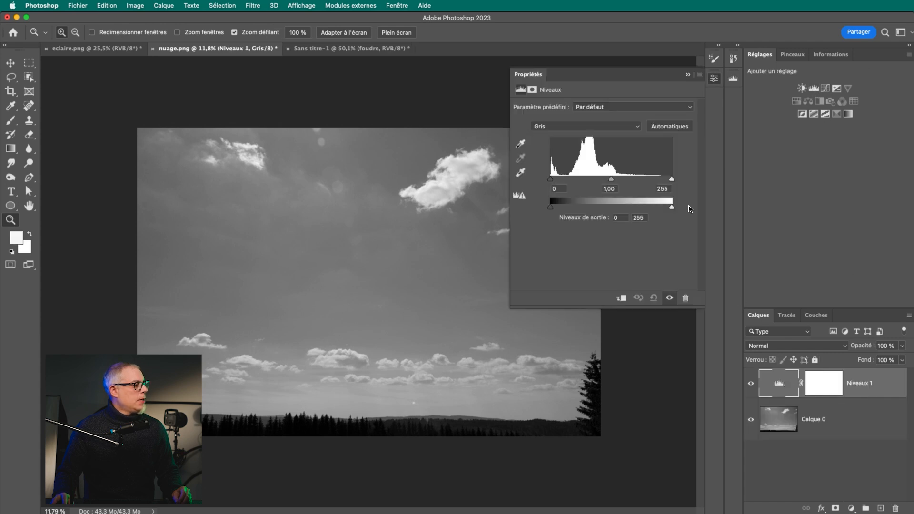
drag(551, 184, 596, 181)
drag(671, 179, 668, 183)
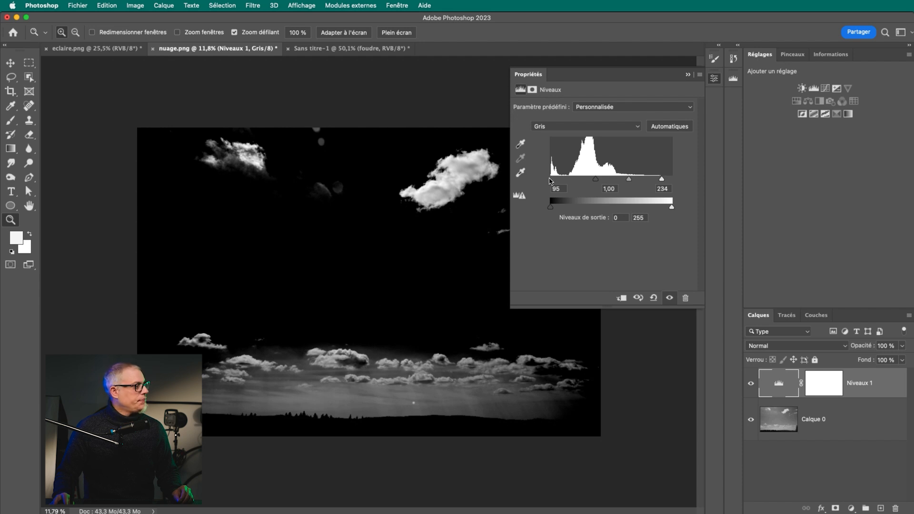
drag(550, 181, 603, 183)
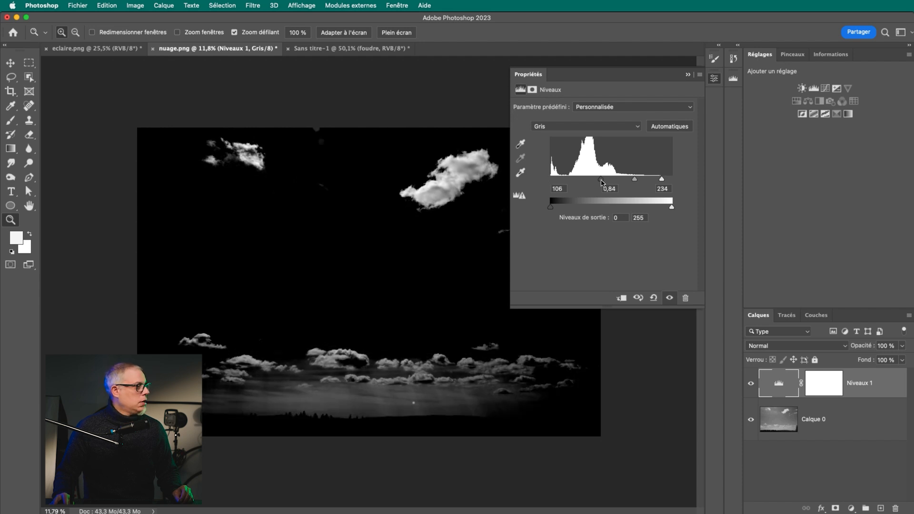
click(688, 76)
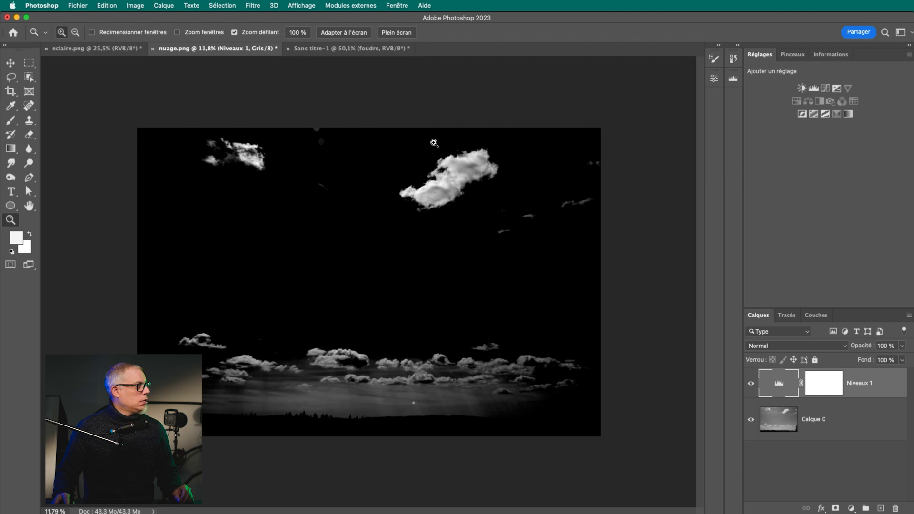
Step: Merge the Levels adjustment with Calque 0 and invert the merged layer to get dark clouds on white
key(v)
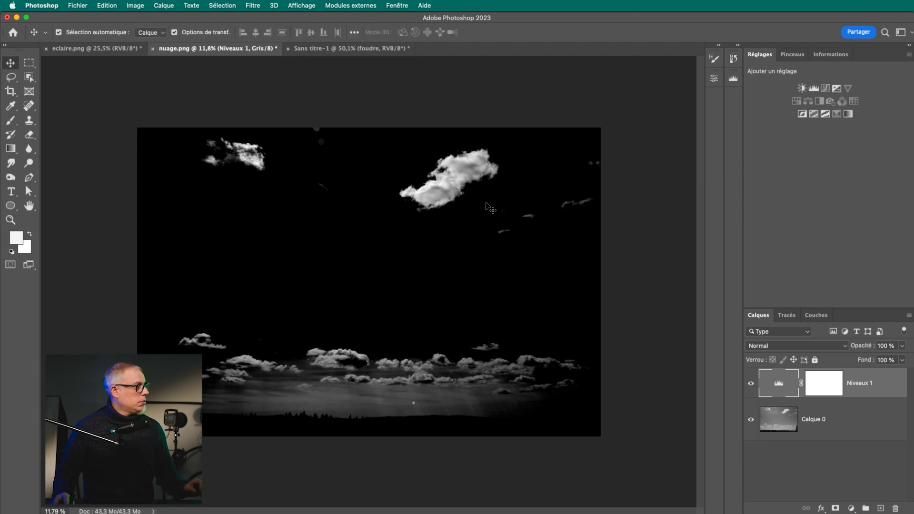
click(862, 425)
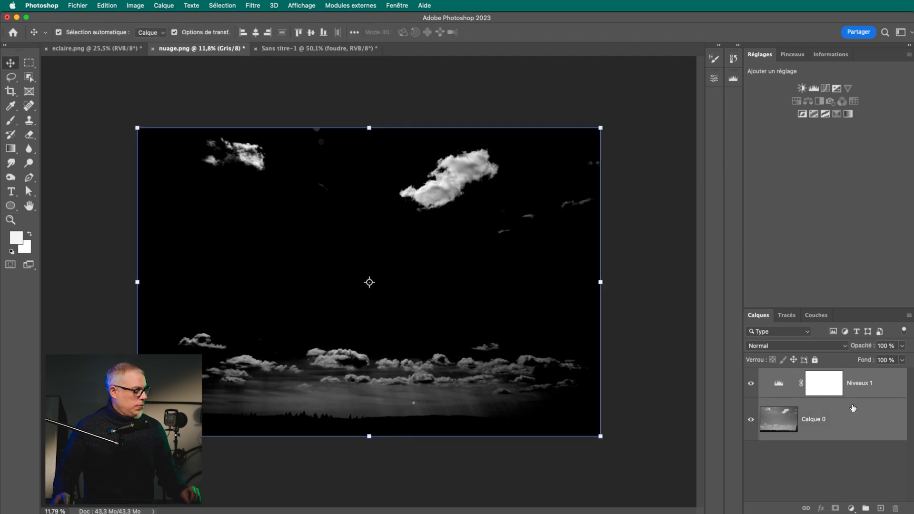
key(super+e)
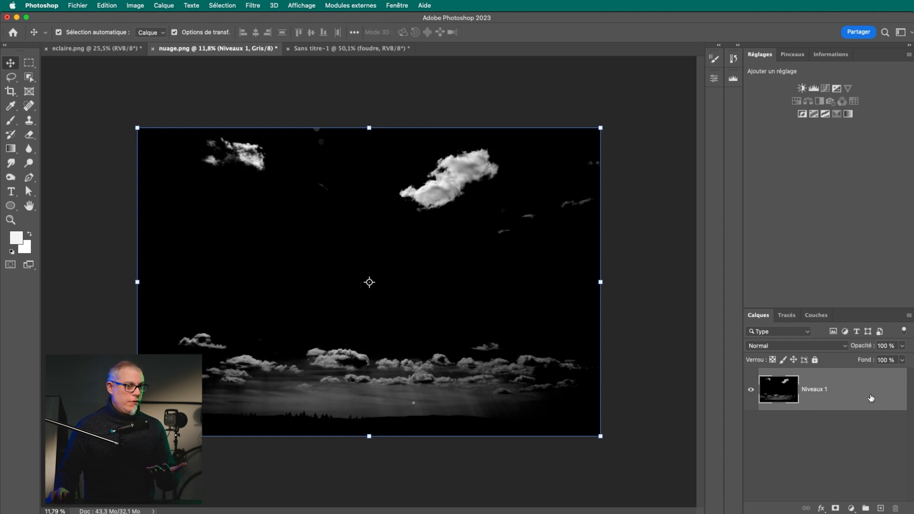
key(super+i)
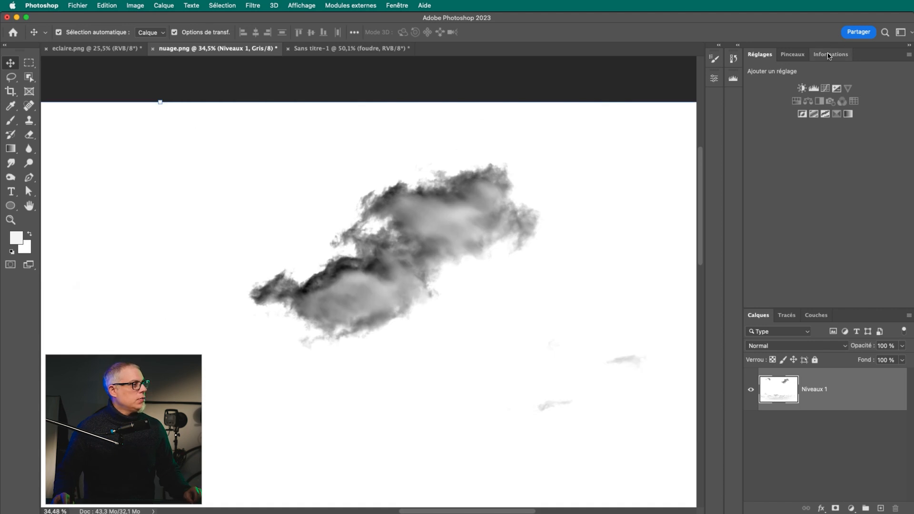
Step: Show the pixel dimensions in Informations and draw a rectangular selection of about 1928 × 1337 px around the large upper cloud
click(829, 55)
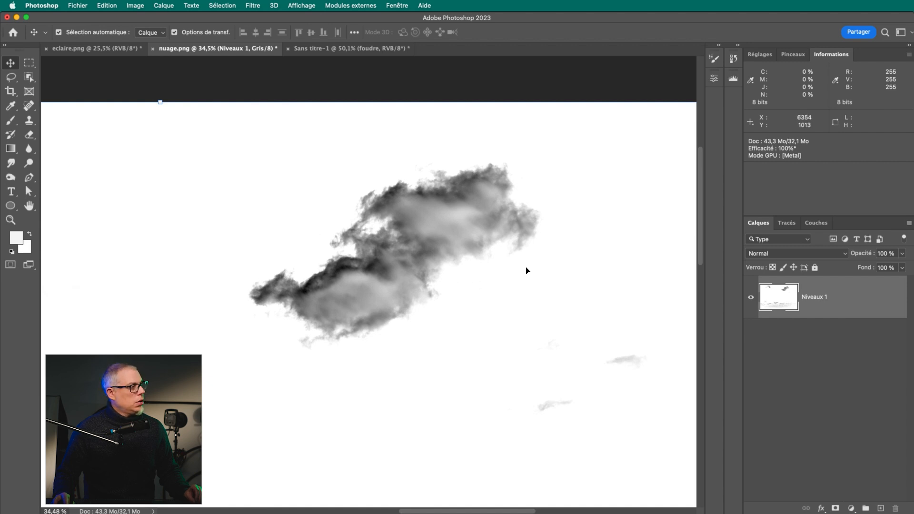
click(830, 368)
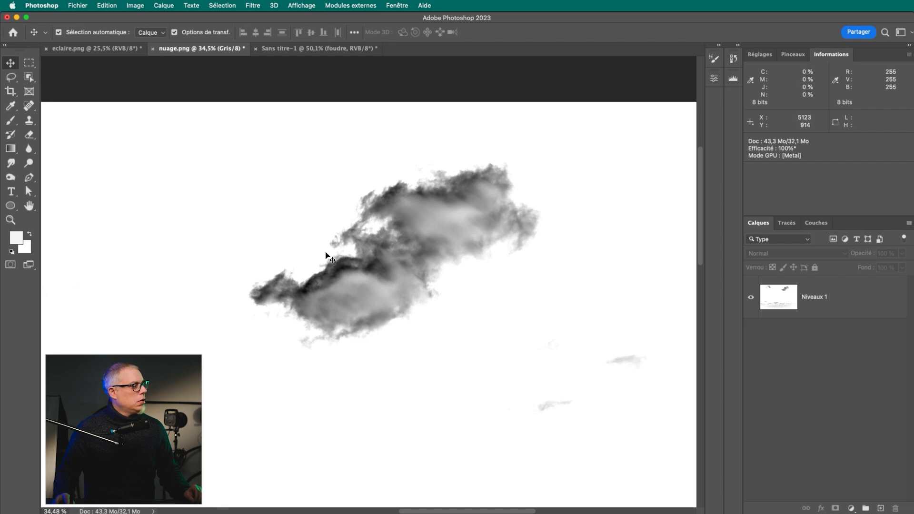
key(m)
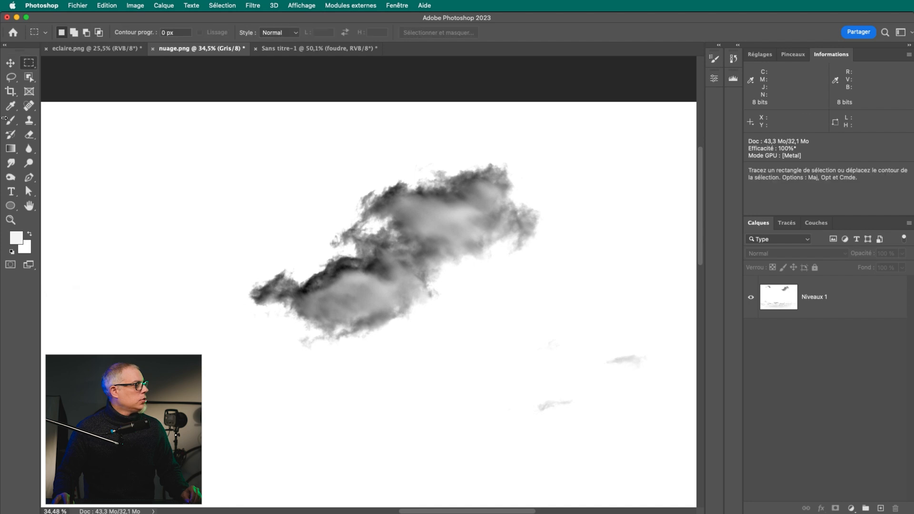
drag(188, 139, 554, 365)
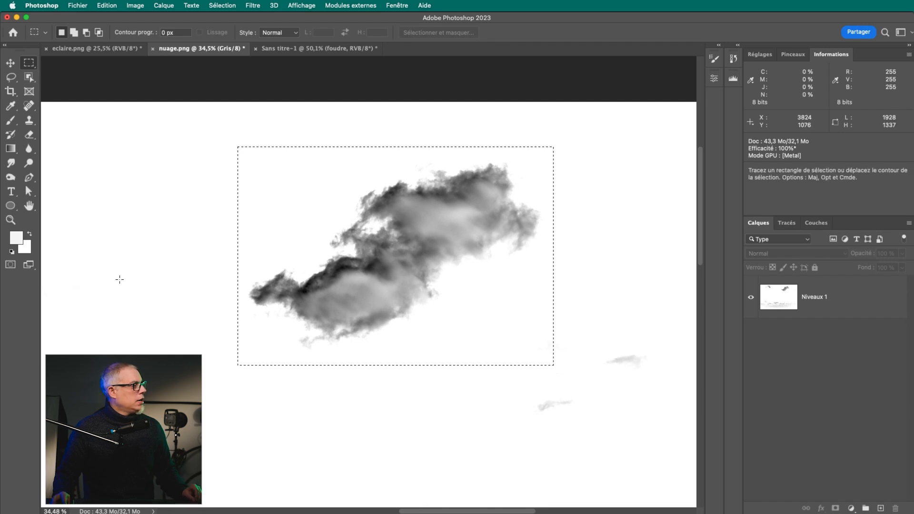
Step: Define the selected cloud as a brush preset named "Nuage"
click(98, 6)
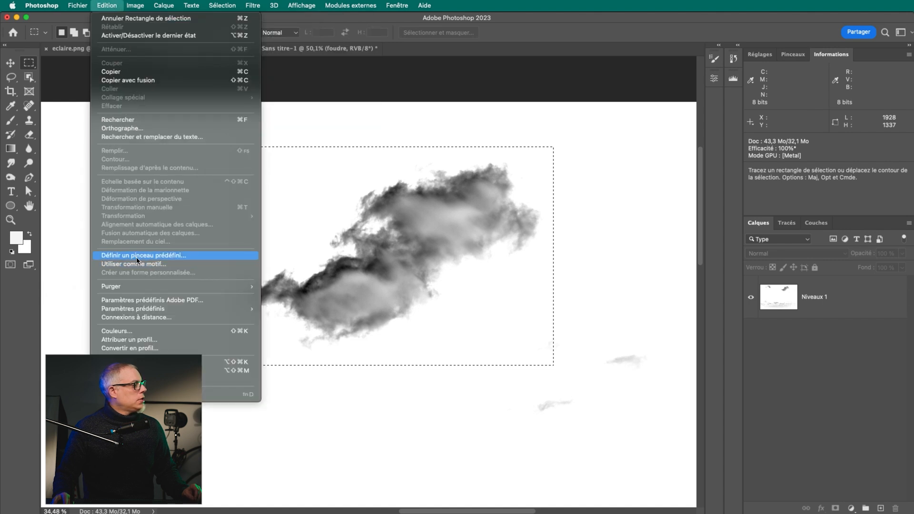
click(141, 257)
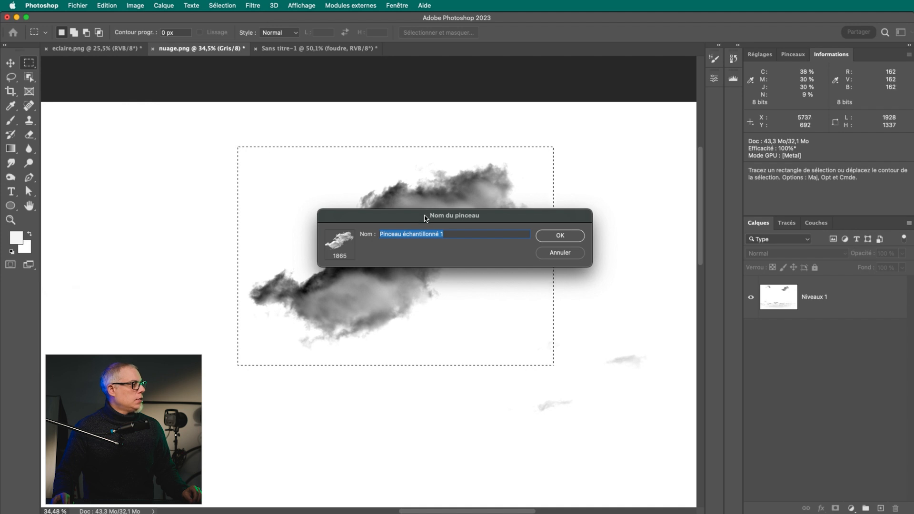
drag(438, 222, 461, 301)
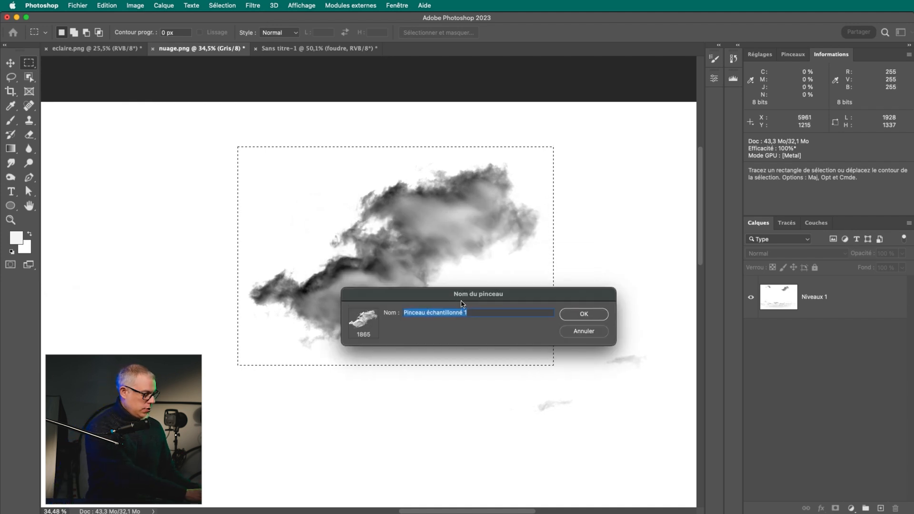
text(Nuage)
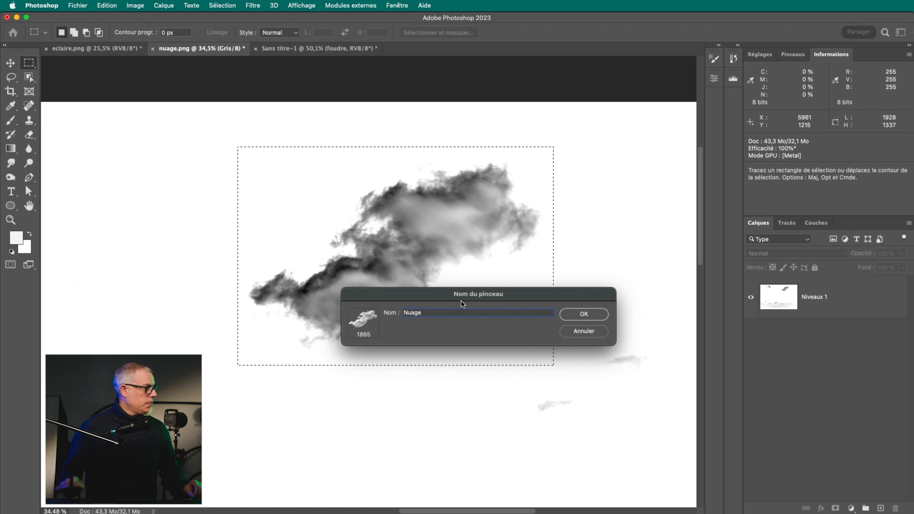
click(565, 318)
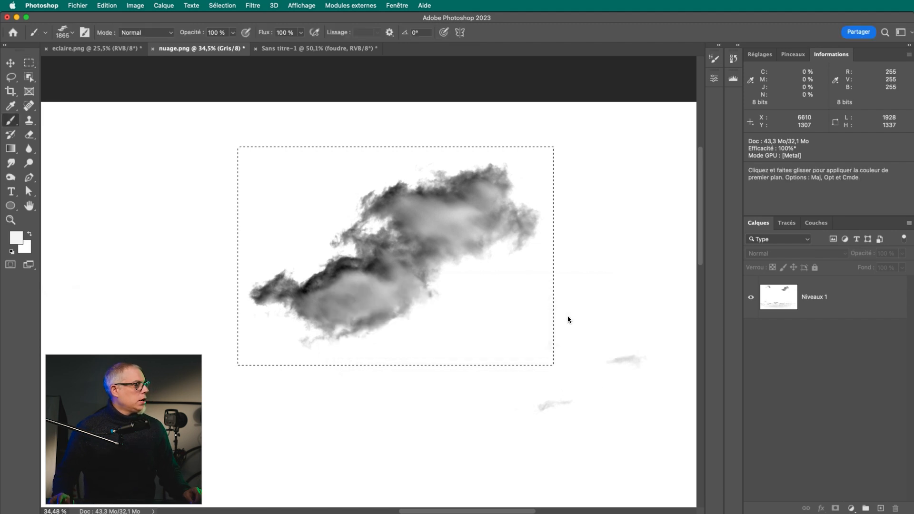
Step: Show the brush presets list and clear the selection around the cloud in nuage.png
click(796, 57)
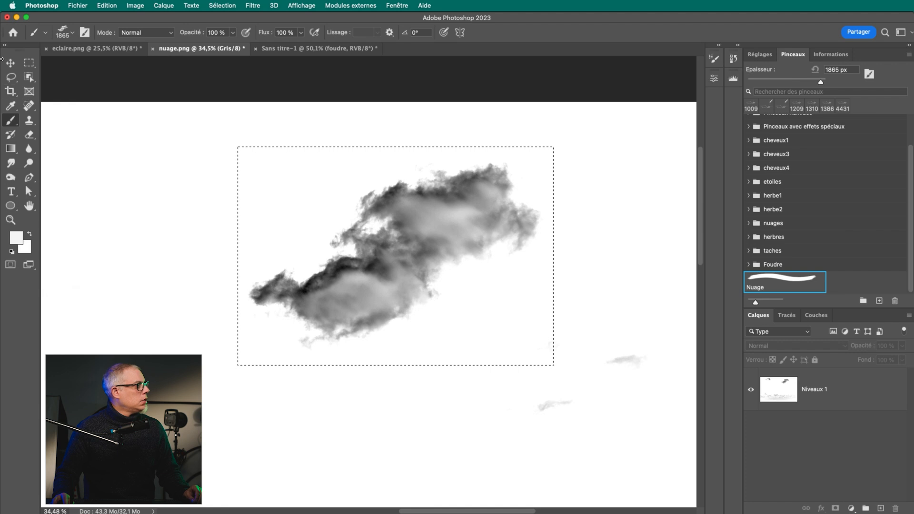
key(v)
key(super+d)
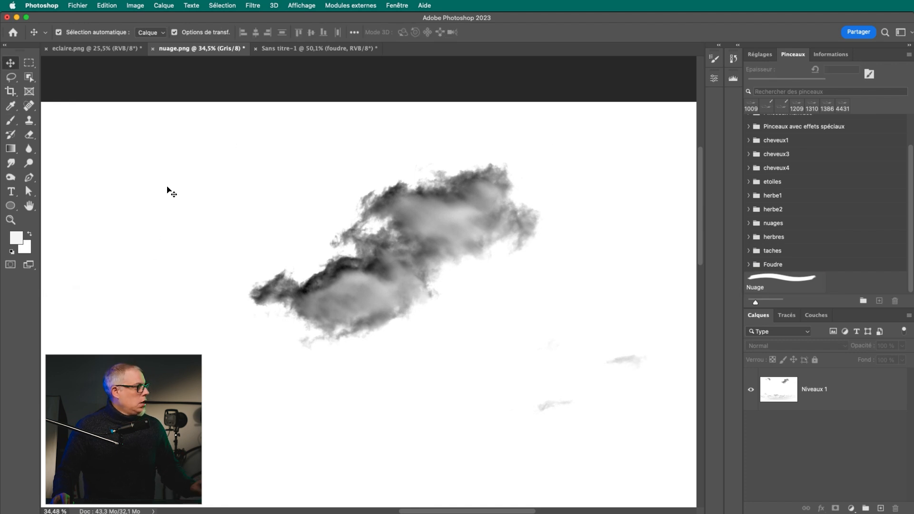
key(z)
drag(411, 326, 363, 335)
Step: Switch to Sans titre-1 and recolour the Fond 1 fill layer to a bright sky blue
click(295, 50)
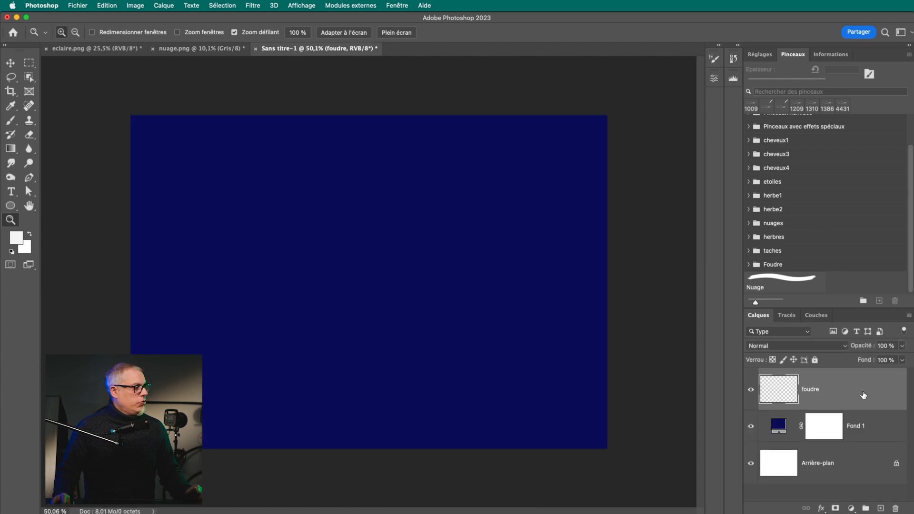
double_click(777, 430)
drag(459, 417, 454, 360)
drag(507, 390, 506, 393)
click(563, 345)
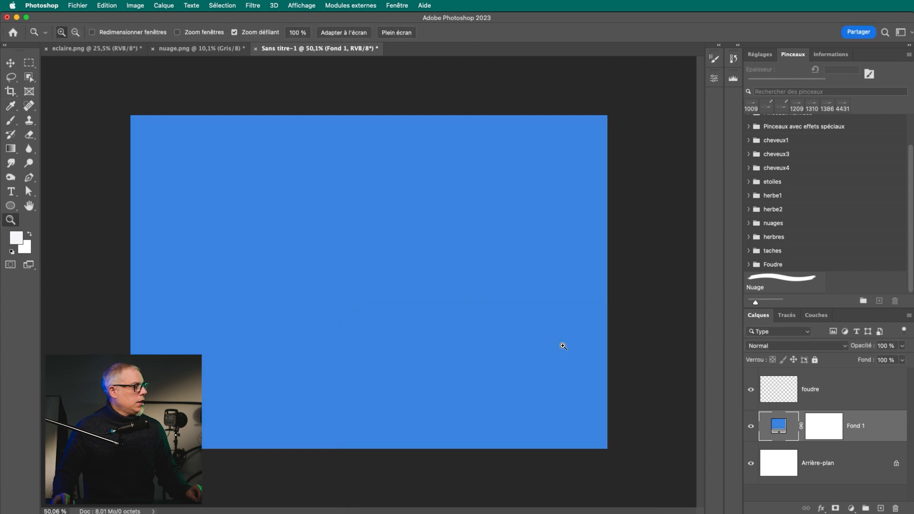
Step: Stamp the Nuage brush twice in white at 565 px and 100% opacity on the foudre layer and inspect a cloud up close
click(793, 282)
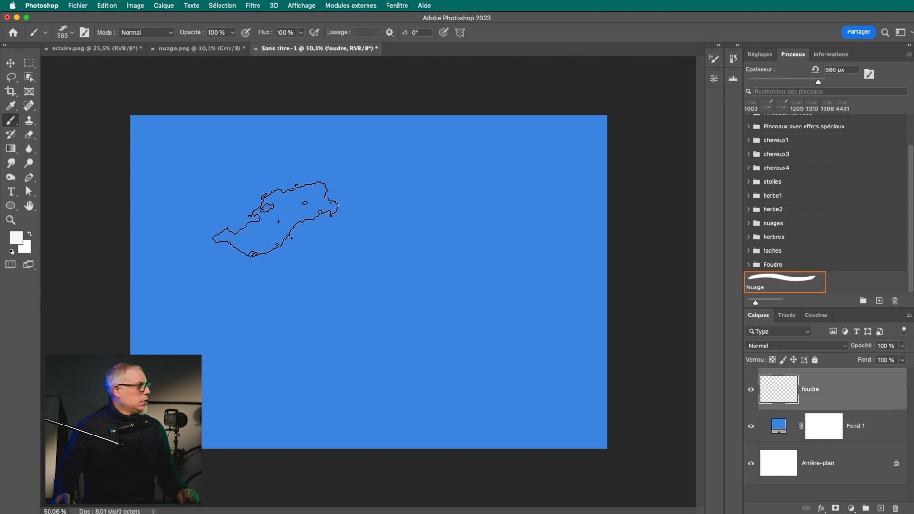
click(279, 219)
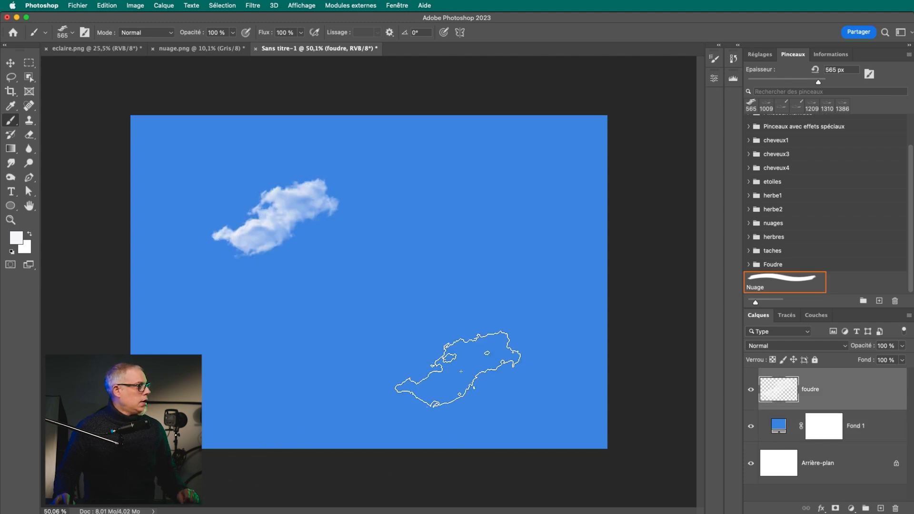
click(475, 242)
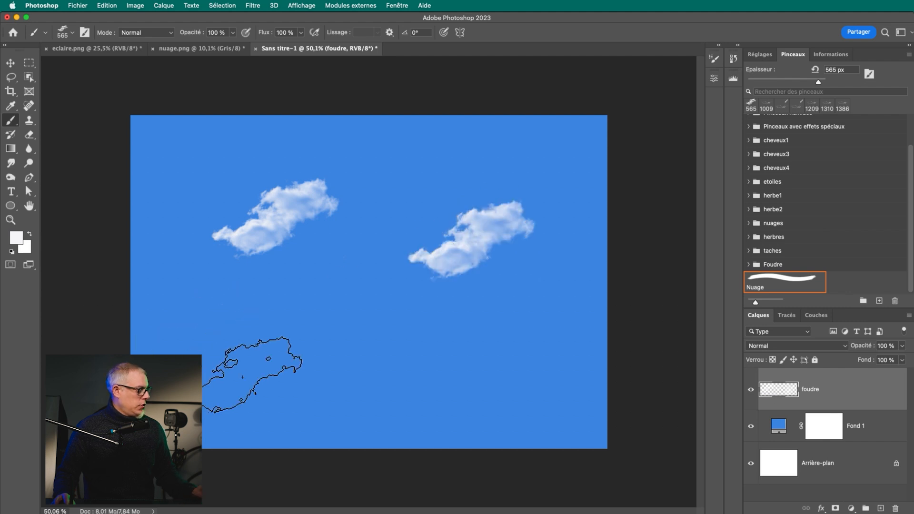
key(z)
drag(269, 220, 310, 218)
drag(366, 336, 405, 394)
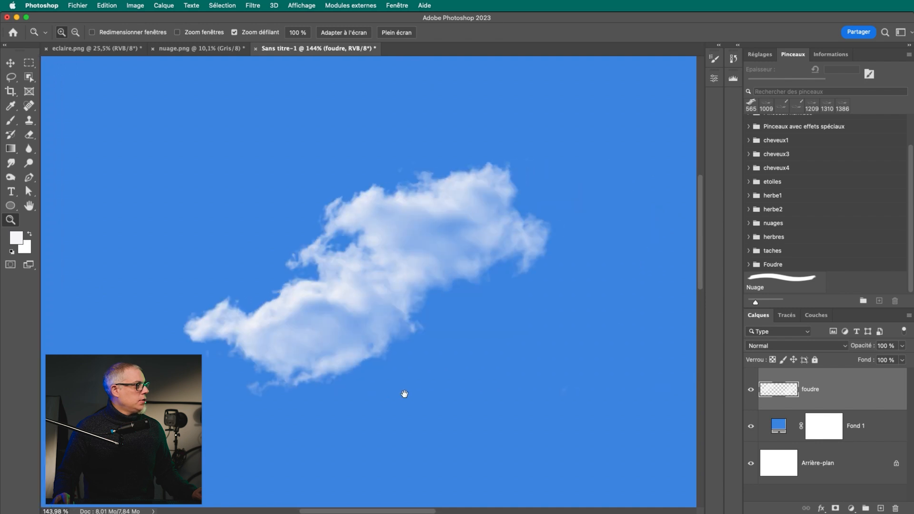